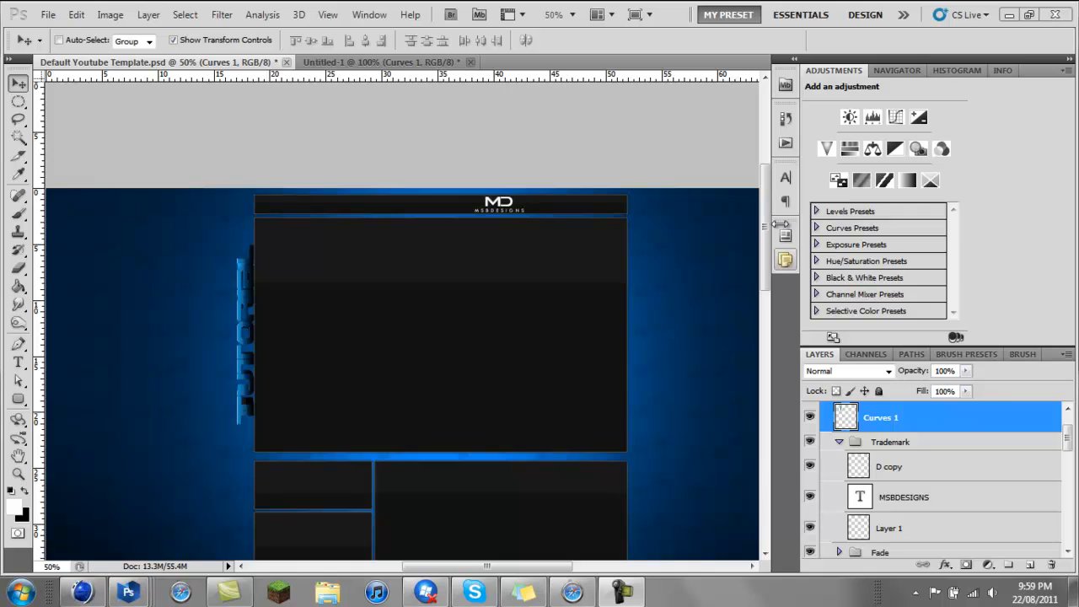
pyautogui.click(622, 593)
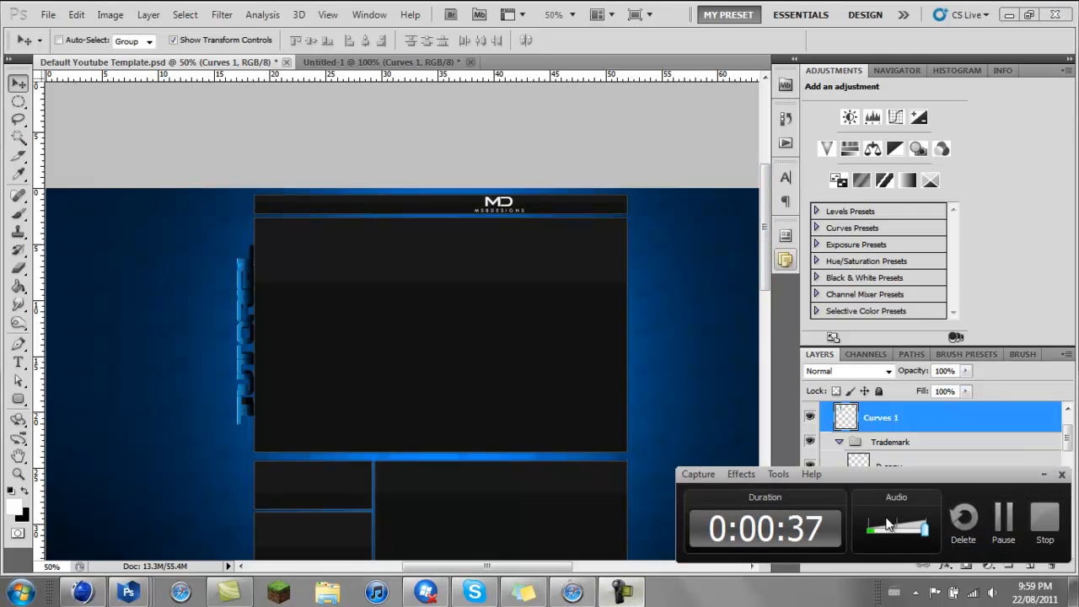
pyautogui.click(1001, 516)
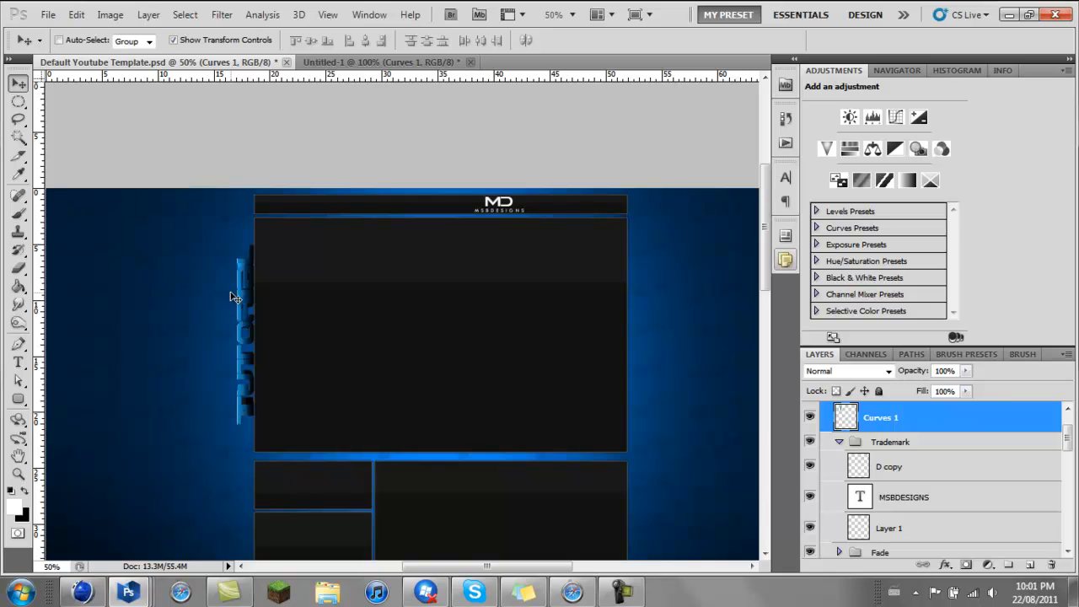
pyautogui.scroll(-2, 198, 349)
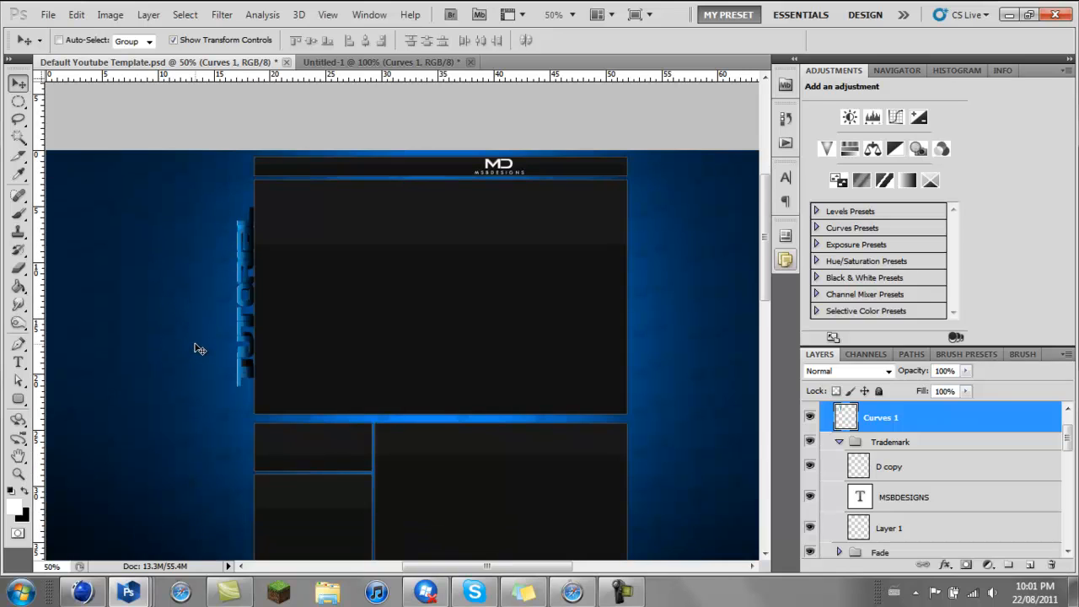
pyautogui.scroll(2, 212, 289)
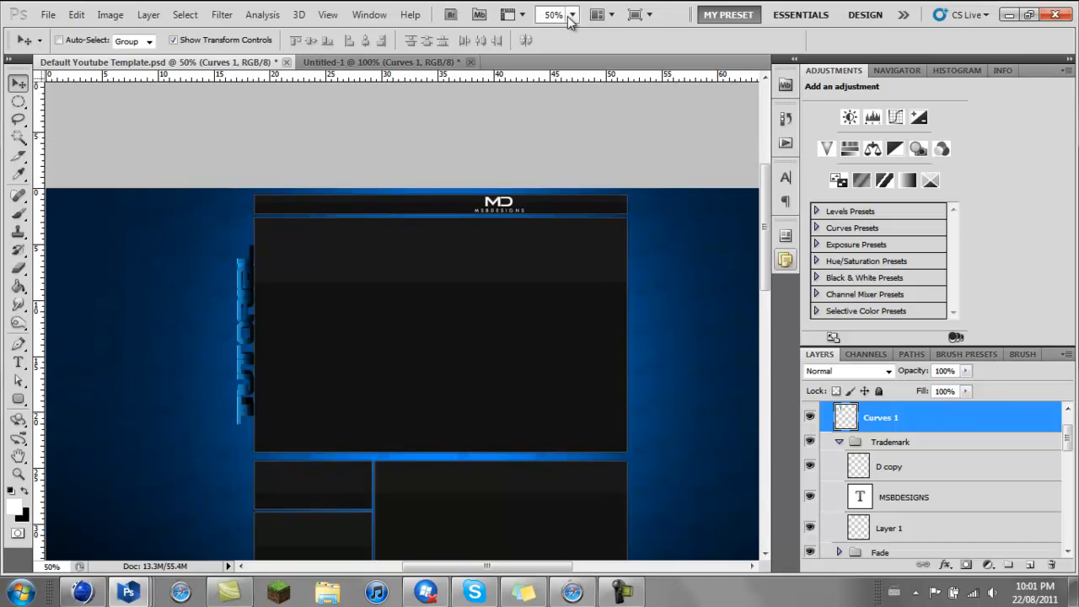
# Duplicate the Curves 1 layer that holds the vertical title text, working at 100% magnification
pyautogui.click(572, 15)
pyautogui.click(572, 70)
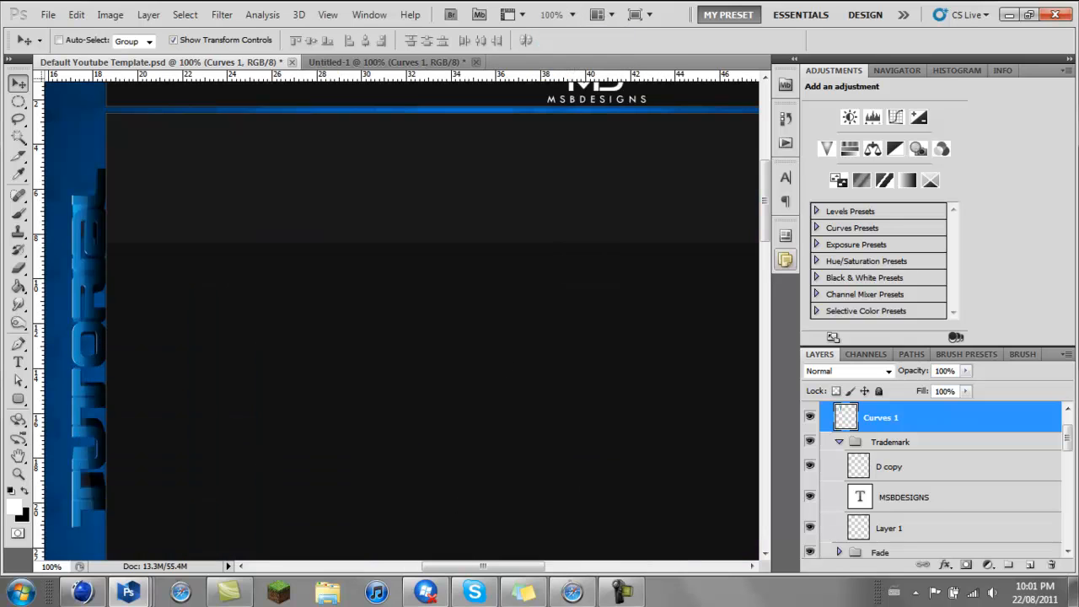
pyautogui.moveTo(466, 566); pyautogui.dragTo(404, 571)
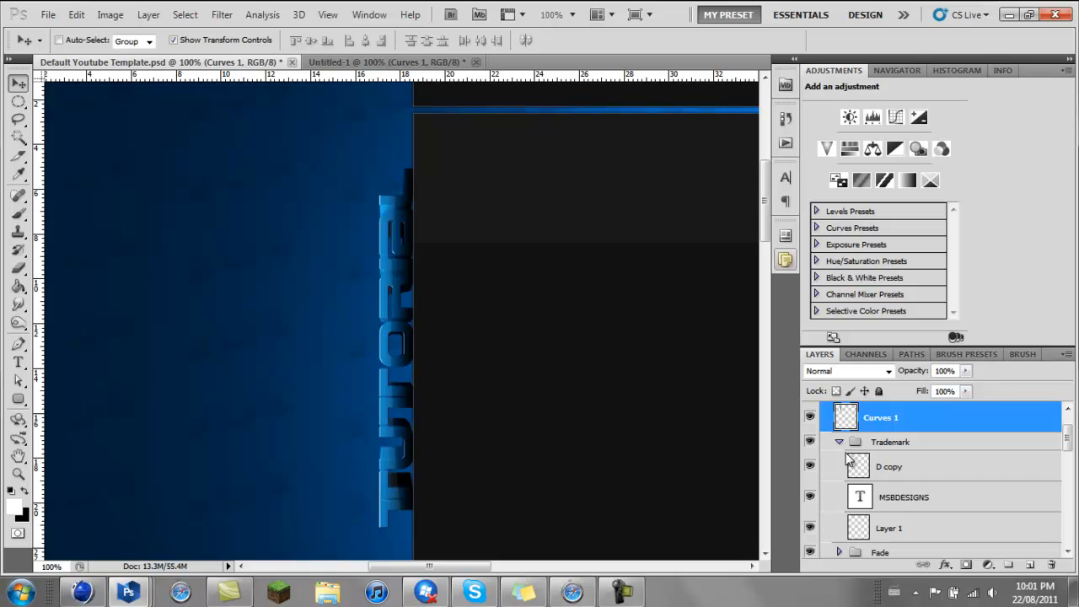
pyautogui.hotkey('ctrl', 'j')
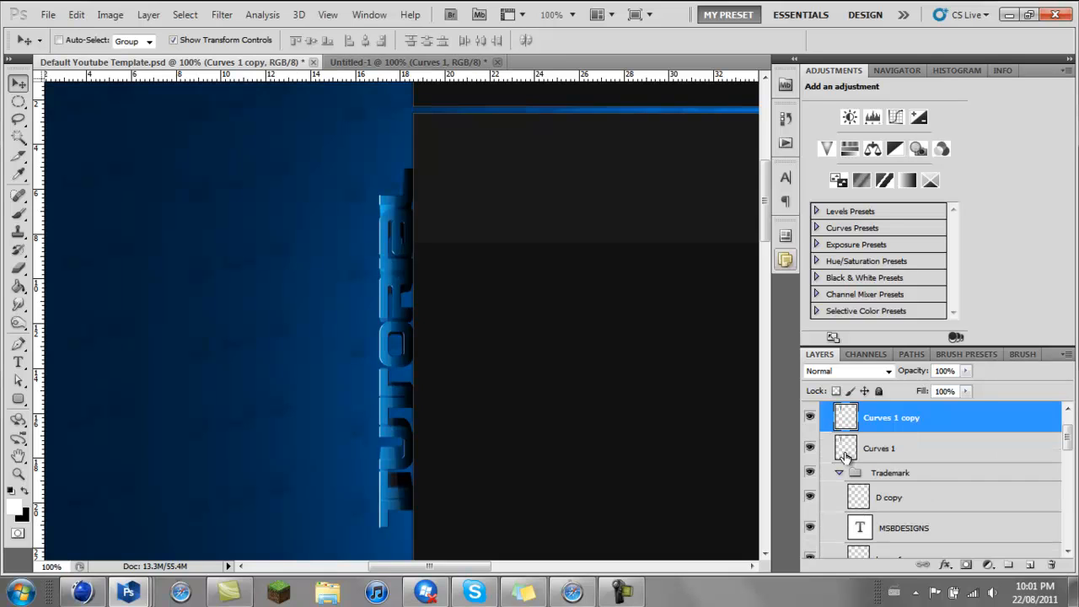
# Apply a black (000000) Color Overlay layer style to the original Curves 1 layer beneath the copy
pyautogui.click(910, 448)
pyautogui.doubleClick(914, 448)
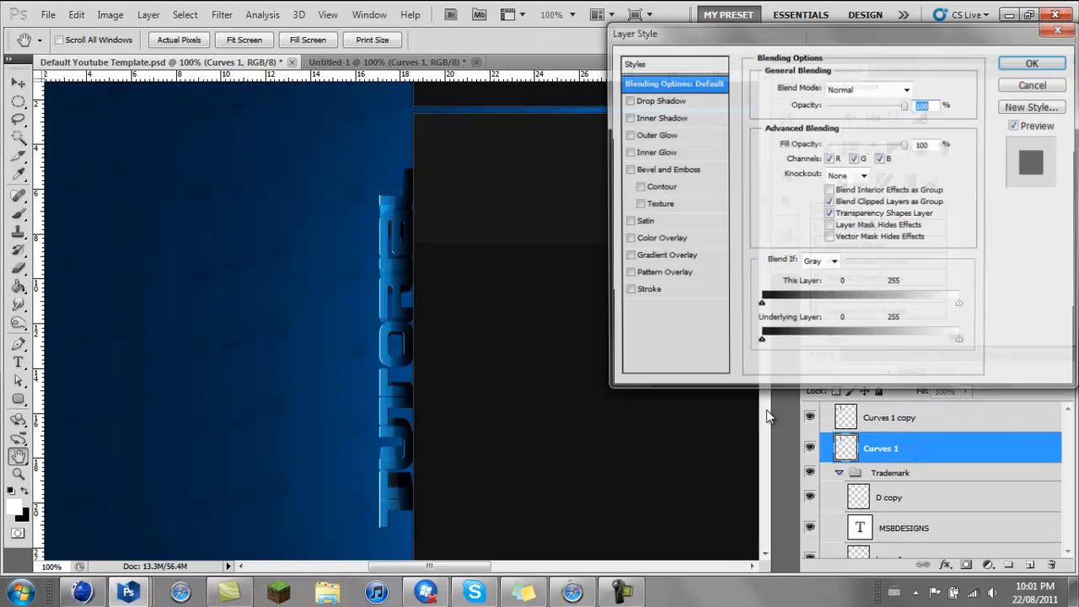
pyautogui.click(660, 241)
pyautogui.click(914, 87)
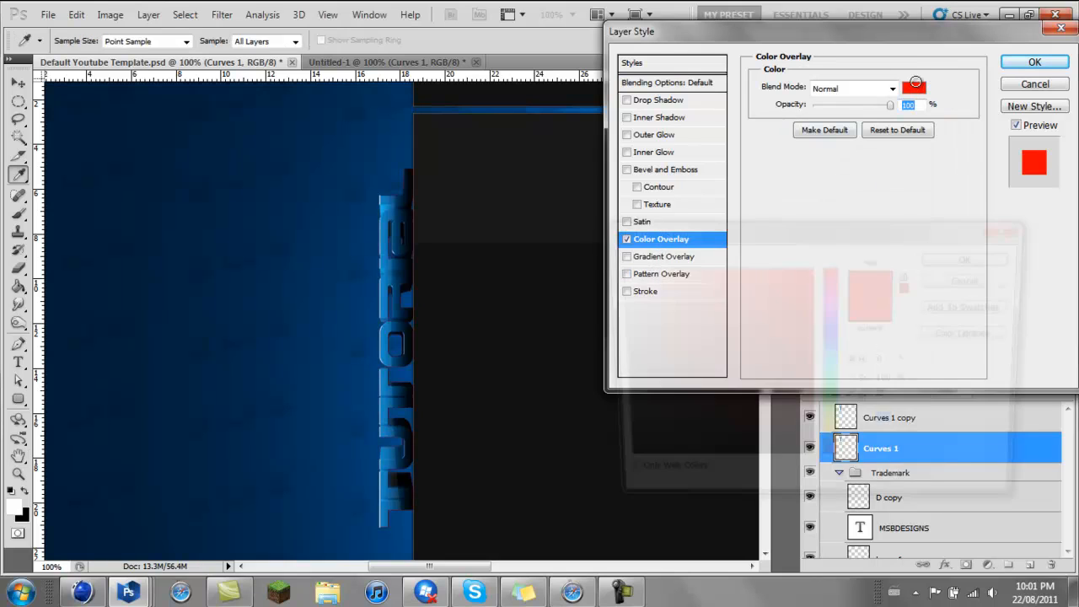
pyautogui.moveTo(722, 321); pyautogui.dragTo(597, 488)
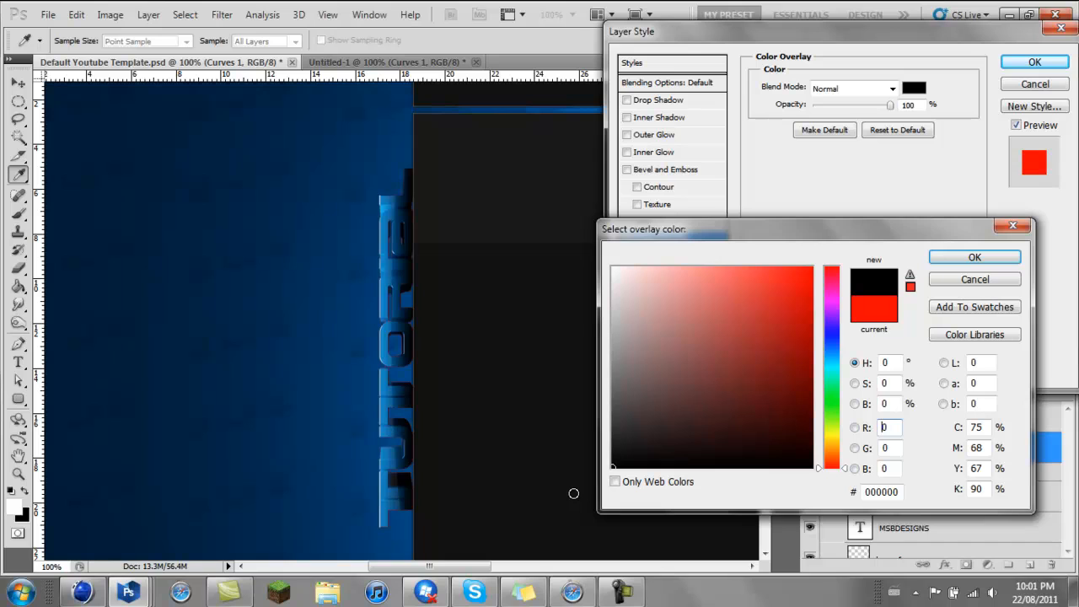
pyautogui.press('Return')
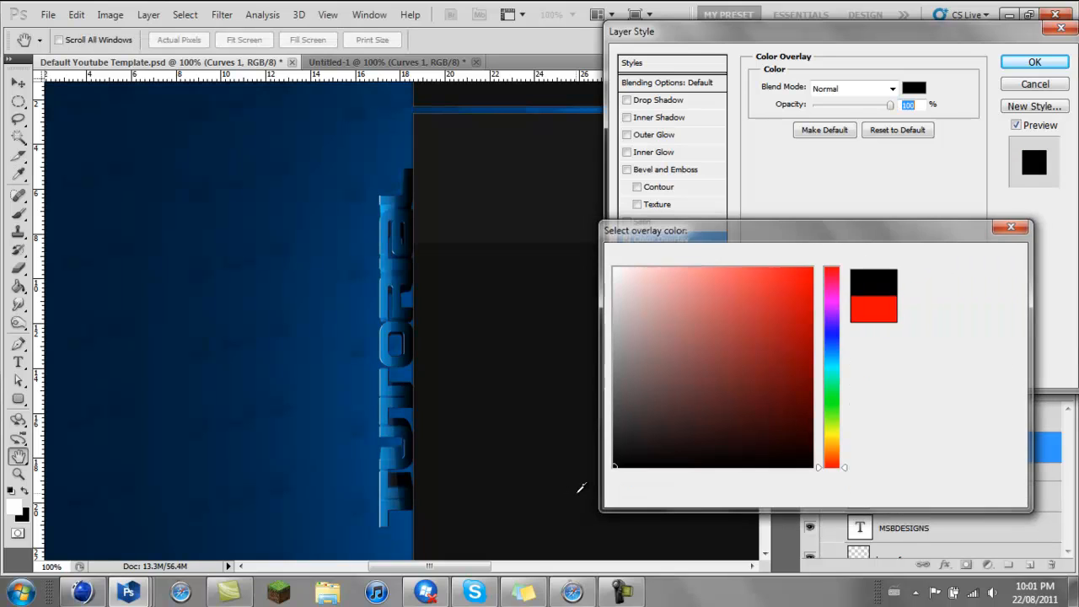
pyautogui.click(1035, 63)
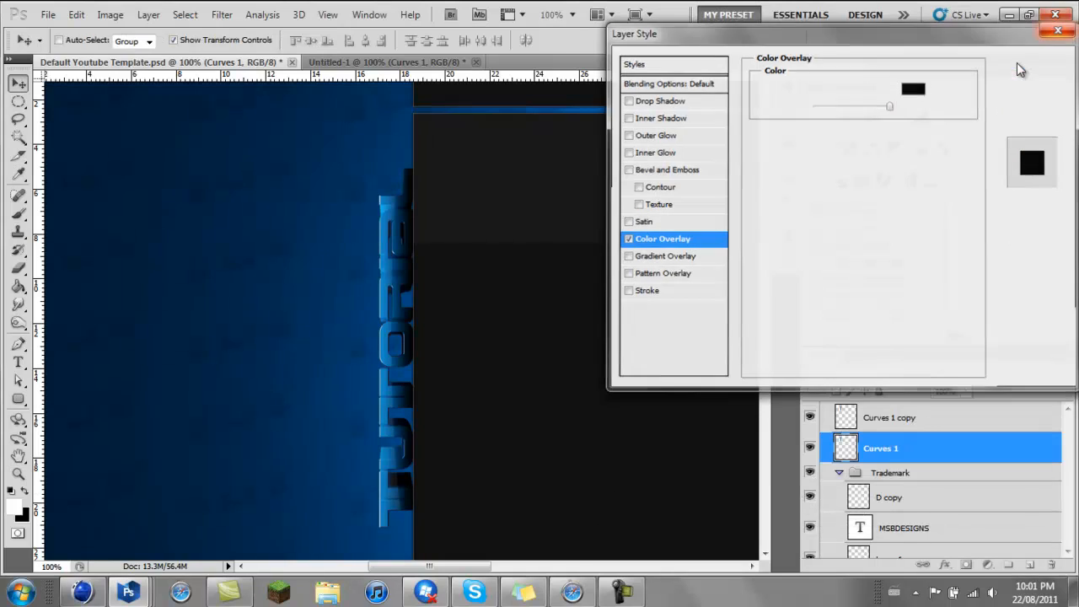
# Choose the Smudge tool and give it the rough 23 px textured brush tip
pyautogui.click(18, 305)
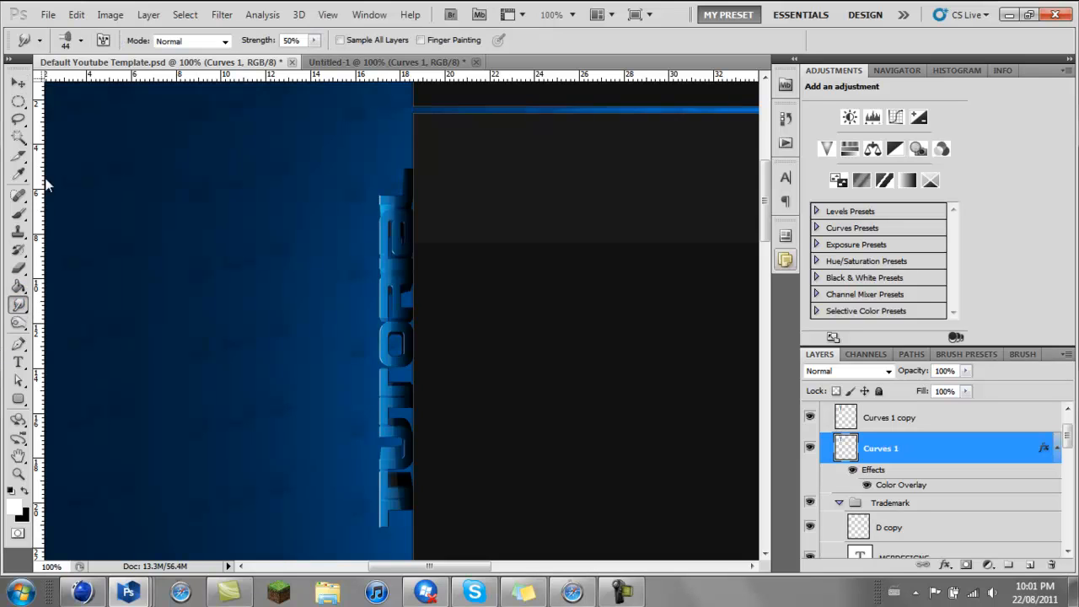
pyautogui.click(72, 42)
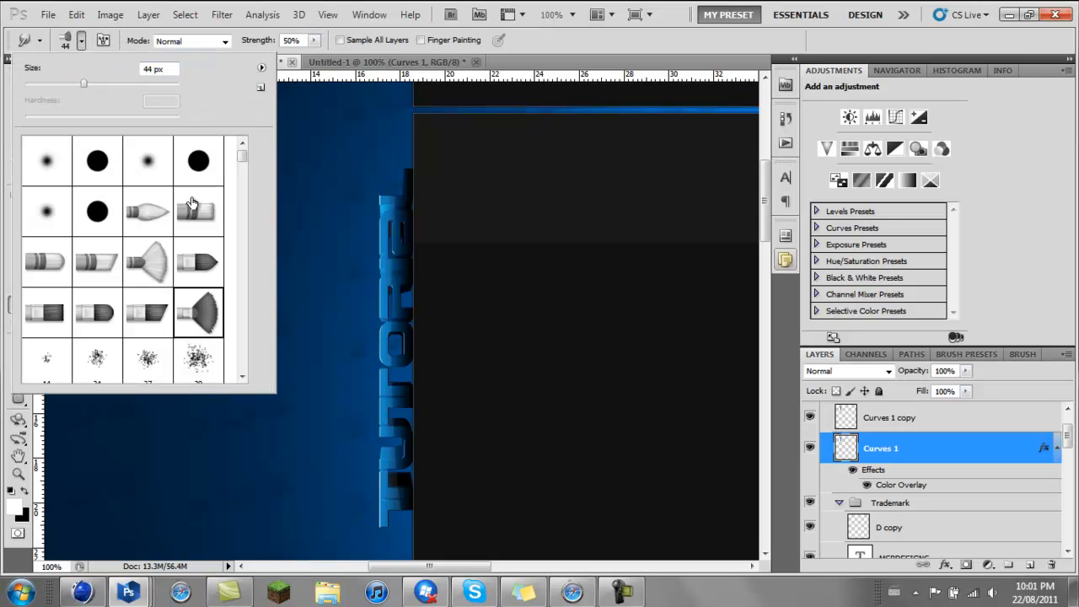
pyautogui.click(203, 364)
pyautogui.scroll(-5, 175, 224)
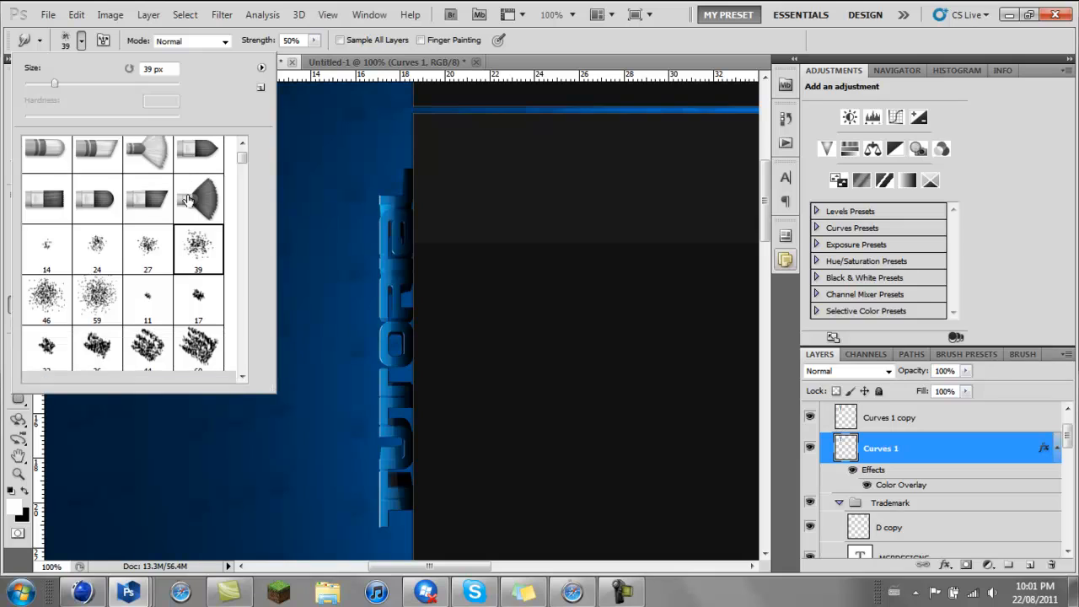
pyautogui.click(198, 310)
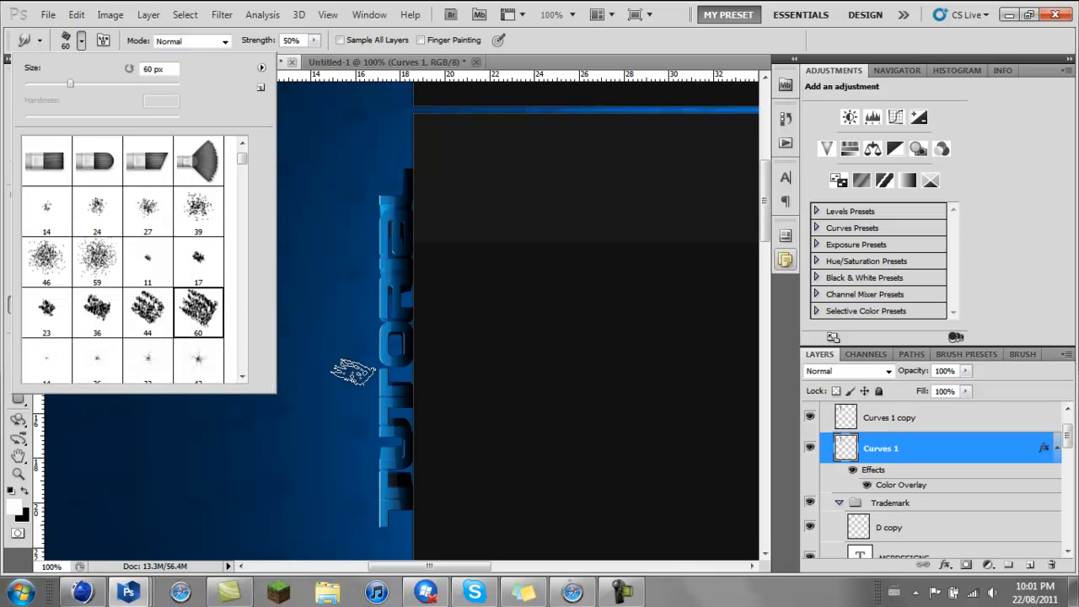
pyautogui.click(146, 316)
pyautogui.click(95, 314)
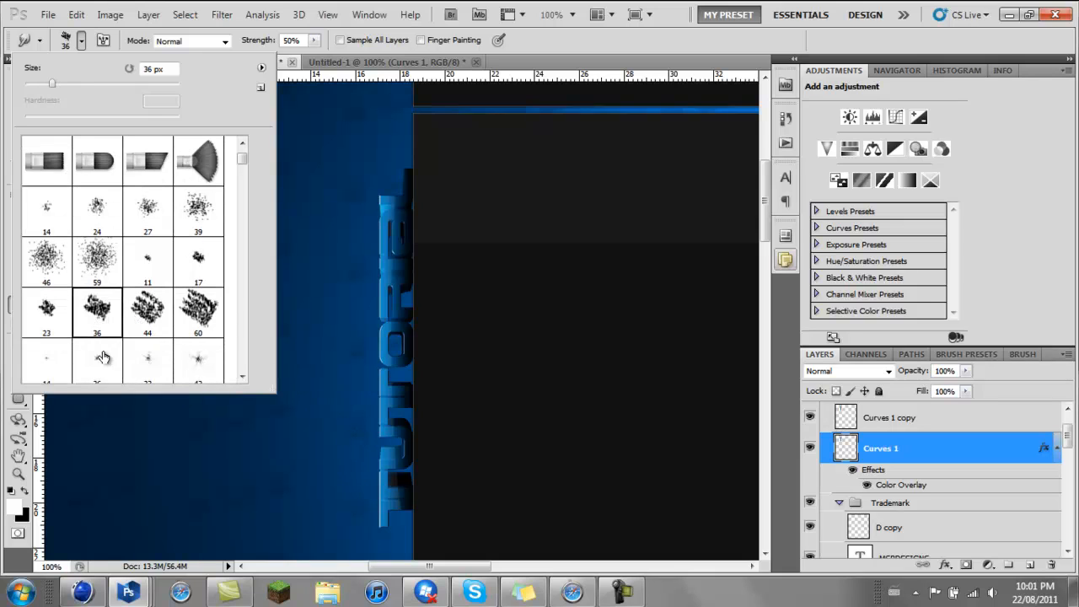
pyautogui.click(52, 316)
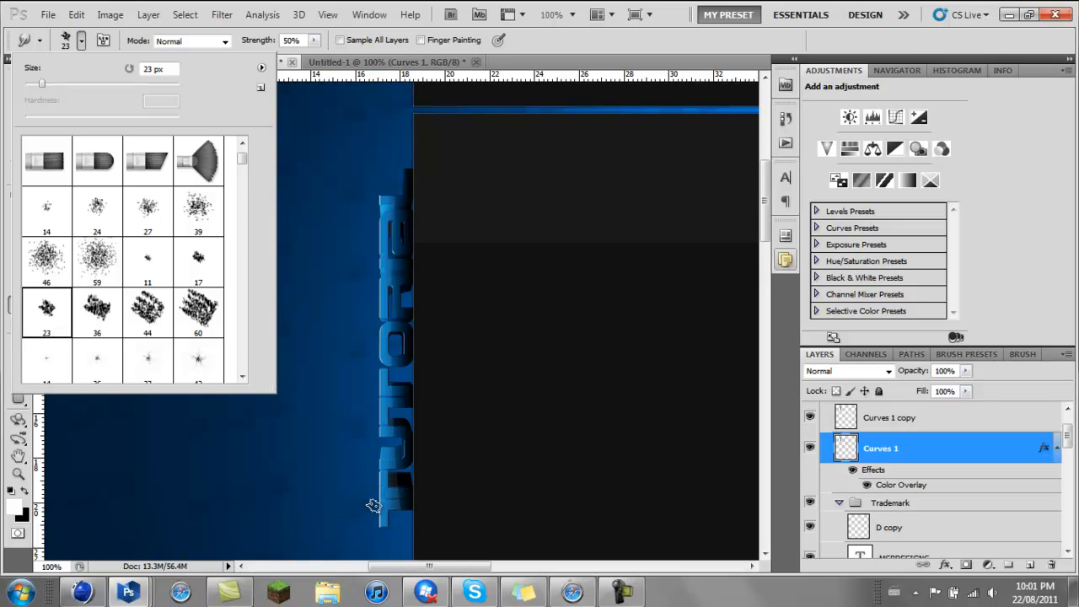
# Smudge the black Curves 1 layer outward around the T at the lower end of the vertical title
pyautogui.click(927, 447)
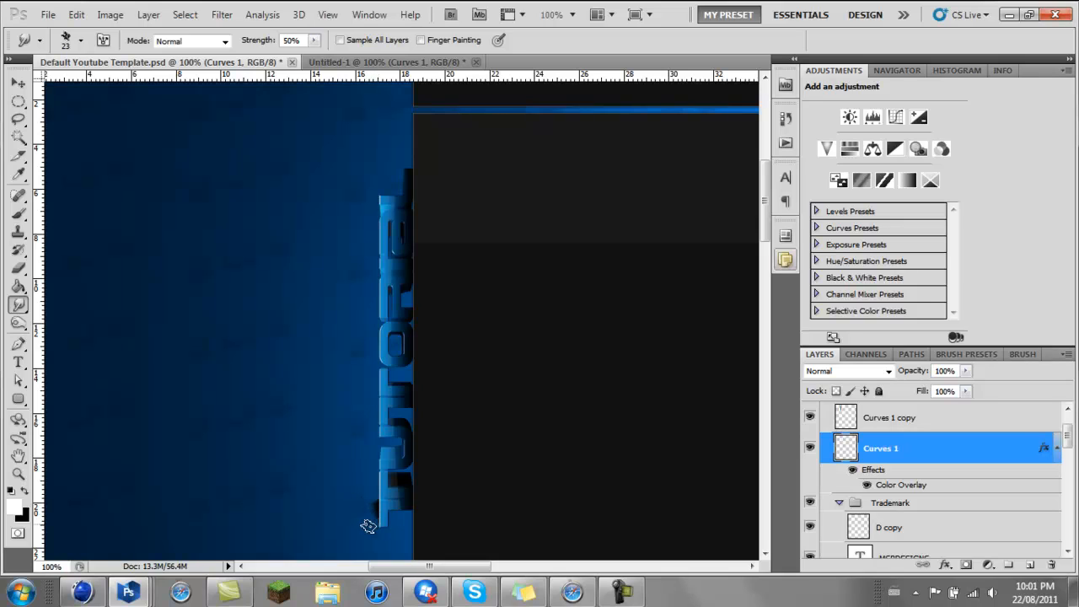
pyautogui.moveTo(368, 526); pyautogui.dragTo(383, 528)
pyautogui.moveTo(404, 506); pyautogui.dragTo(420, 505)
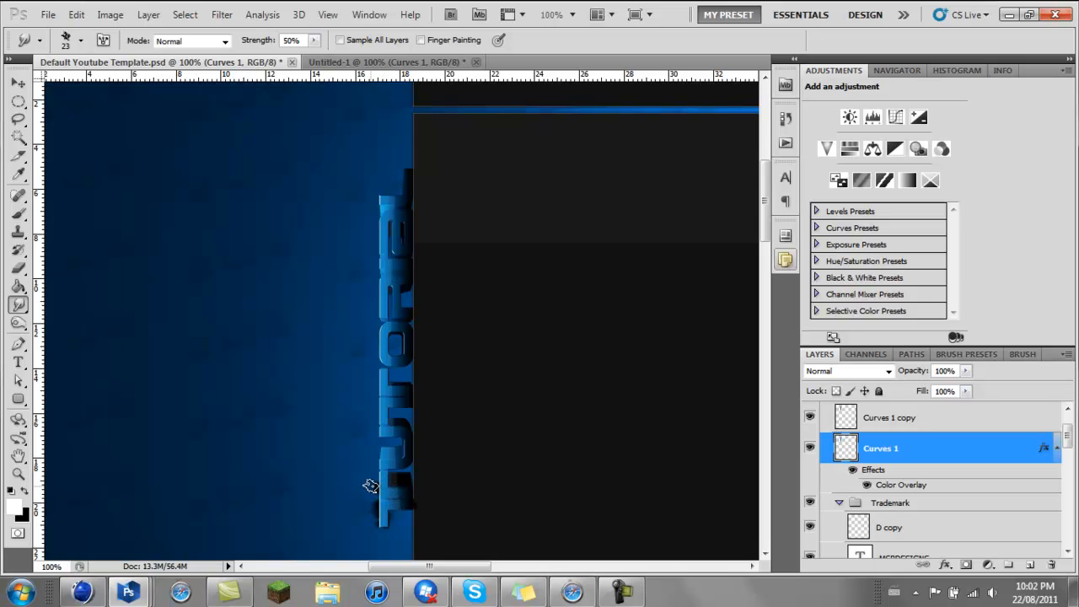
pyautogui.moveTo(371, 486)
pyautogui.mouseDown()
pyautogui.moveTo(390, 512)
pyautogui.moveTo(368, 492)
pyautogui.moveTo(403, 467)
pyautogui.moveTo(386, 477)
pyautogui.moveTo(385, 513)
pyautogui.moveTo(378, 496)
pyautogui.moveTo(405, 500)
pyautogui.moveTo(385, 481)
pyautogui.moveTo(403, 510)
pyautogui.mouseUp()
# Duplicate the smudged Curves 1 layer, and on the original smudge black streaks outward along the left edge and upper end of the remaining letters
pyautogui.hotkey('ctrl', 'j')
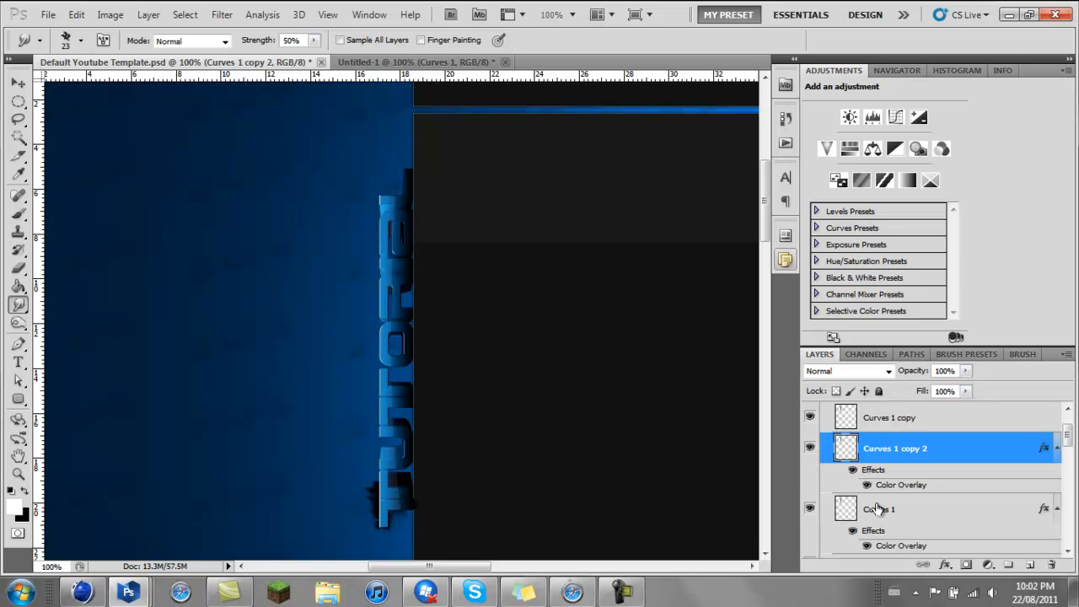
pyautogui.click(919, 510)
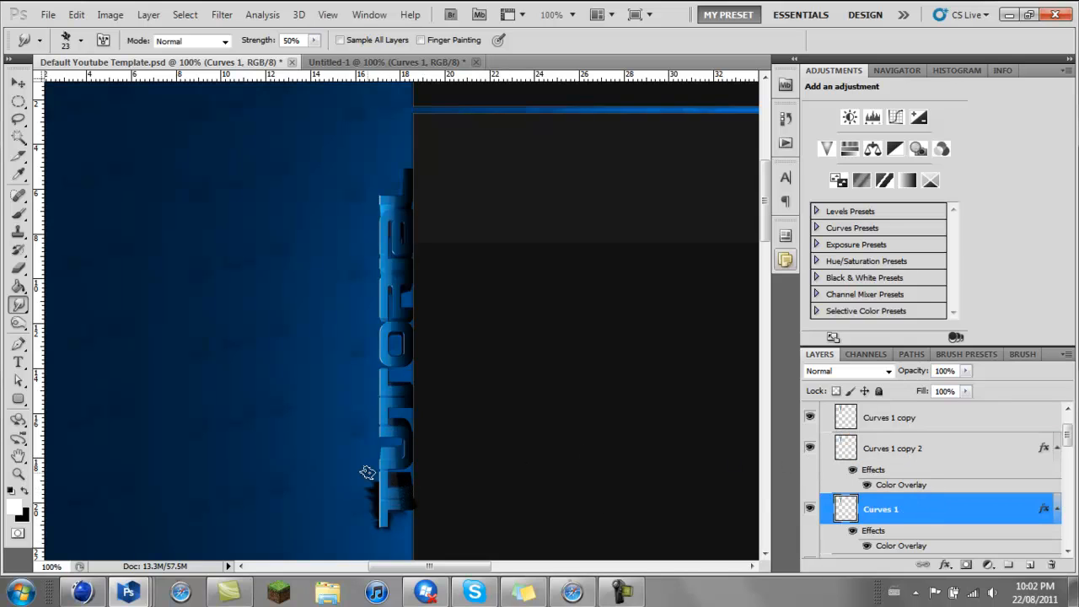
pyautogui.moveTo(376, 473)
pyautogui.mouseDown()
pyautogui.moveTo(362, 474)
pyautogui.moveTo(373, 460)
pyautogui.moveTo(361, 452)
pyautogui.mouseUp()
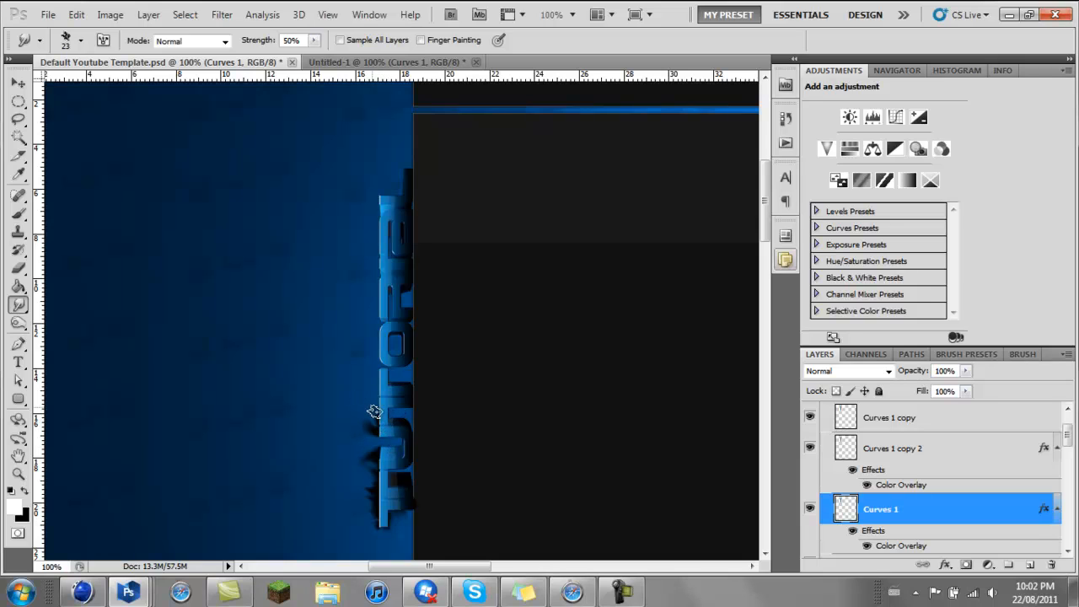
pyautogui.moveTo(374, 412)
pyautogui.mouseDown()
pyautogui.moveTo(376, 385)
pyautogui.moveTo(366, 386)
pyautogui.moveTo(379, 412)
pyautogui.moveTo(334, 408)
pyautogui.moveTo(386, 413)
pyautogui.moveTo(362, 422)
pyautogui.moveTo(381, 393)
pyautogui.moveTo(364, 376)
pyautogui.moveTo(380, 379)
pyautogui.moveTo(357, 379)
pyautogui.moveTo(380, 378)
pyautogui.moveTo(353, 383)
pyautogui.moveTo(380, 374)
pyautogui.moveTo(375, 356)
pyautogui.moveTo(384, 361)
pyautogui.moveTo(357, 358)
pyautogui.moveTo(380, 362)
pyautogui.moveTo(368, 344)
pyautogui.moveTo(388, 345)
pyautogui.moveTo(361, 330)
pyautogui.mouseUp()
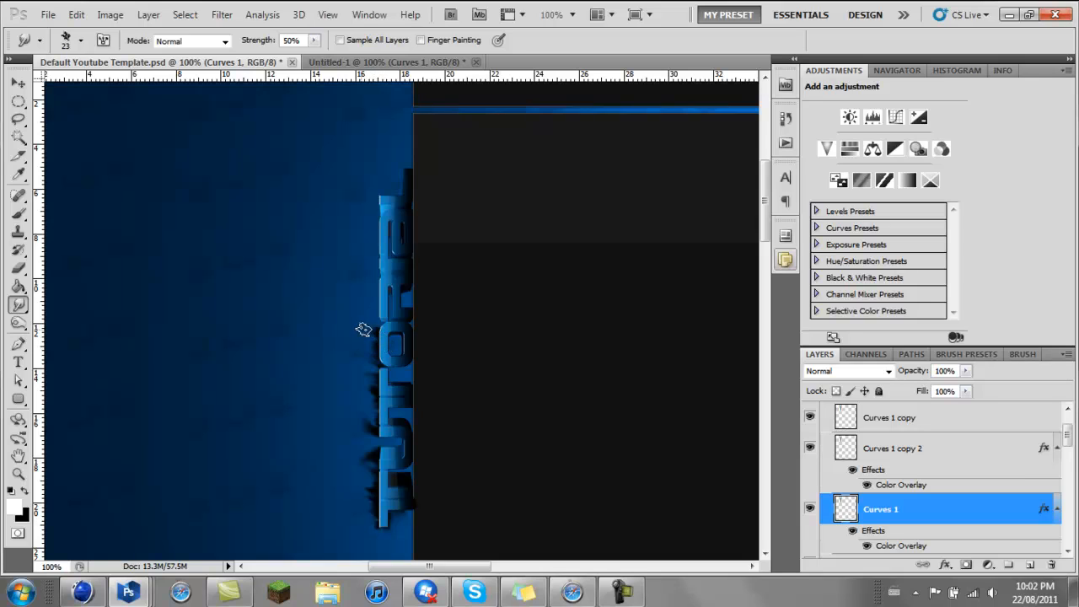
pyautogui.moveTo(378, 393); pyautogui.dragTo(366, 420)
pyautogui.moveTo(382, 317)
pyautogui.mouseDown()
pyautogui.moveTo(375, 285)
pyautogui.moveTo(368, 297)
pyautogui.moveTo(381, 280)
pyautogui.moveTo(368, 273)
pyautogui.moveTo(385, 277)
pyautogui.moveTo(364, 267)
pyautogui.moveTo(378, 263)
pyautogui.moveTo(353, 251)
pyautogui.moveTo(373, 251)
pyautogui.moveTo(381, 237)
pyautogui.moveTo(368, 236)
pyautogui.moveTo(375, 246)
pyautogui.moveTo(361, 218)
pyautogui.moveTo(381, 219)
pyautogui.moveTo(367, 202)
pyautogui.moveTo(382, 207)
pyautogui.moveTo(367, 204)
pyautogui.moveTo(357, 262)
pyautogui.mouseUp()
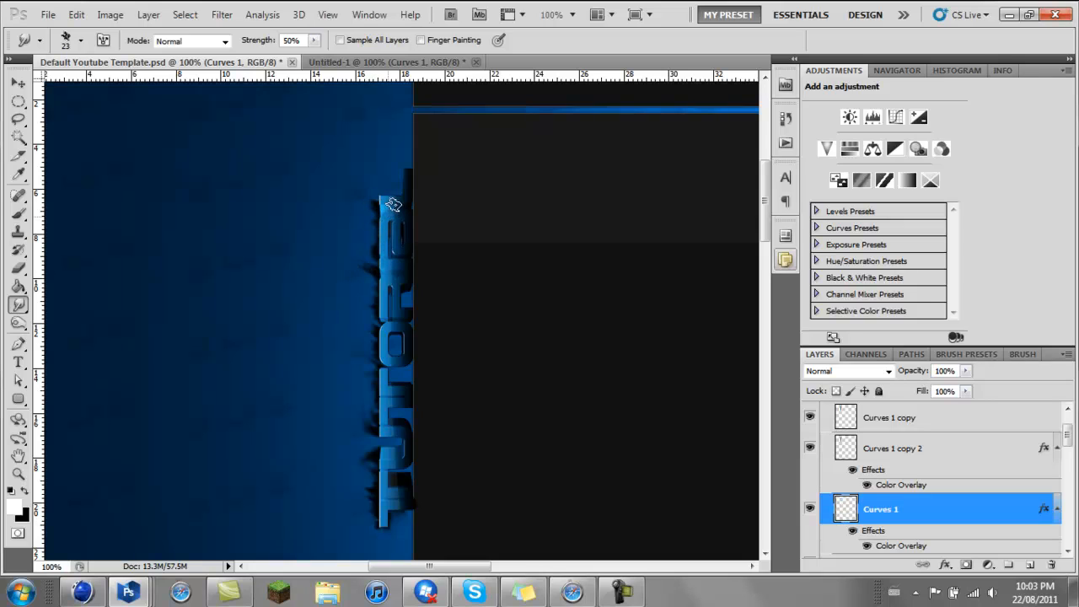
pyautogui.moveTo(388, 204)
pyautogui.mouseDown()
pyautogui.moveTo(373, 193)
pyautogui.moveTo(391, 193)
pyautogui.moveTo(381, 196)
pyautogui.moveTo(401, 166)
pyautogui.mouseUp()
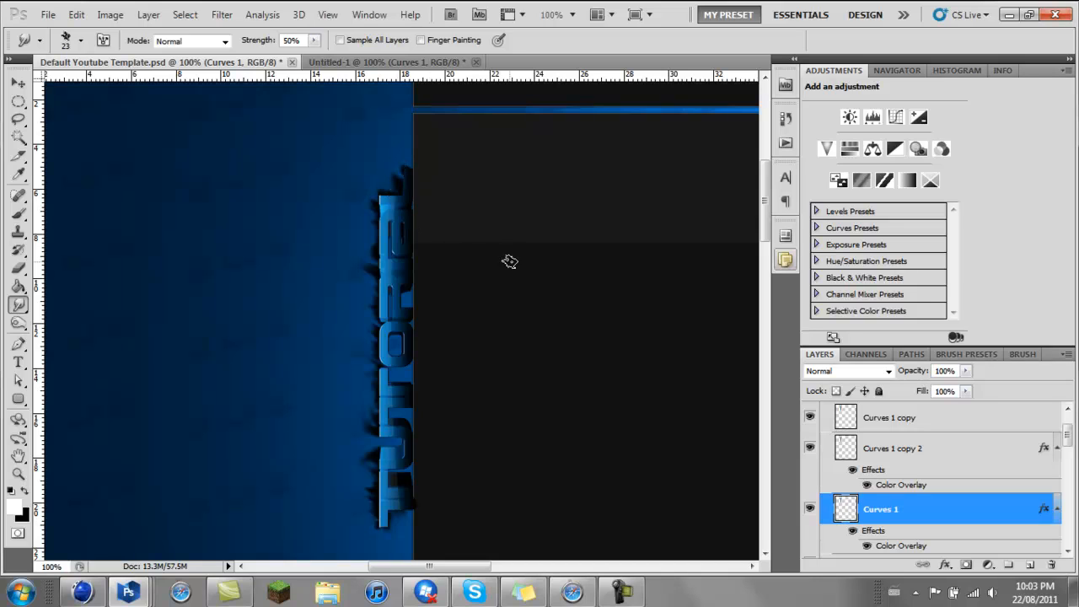
# Smudge the Curves 1 copy 2 layer outward along the right edge of the vertical title's letters
pyautogui.click(901, 446)
pyautogui.moveTo(406, 491)
pyautogui.mouseDown()
pyautogui.moveTo(385, 469)
pyautogui.moveTo(407, 458)
pyautogui.moveTo(394, 455)
pyautogui.moveTo(407, 445)
pyautogui.moveTo(388, 442)
pyautogui.moveTo(409, 447)
pyautogui.moveTo(399, 441)
pyautogui.moveTo(413, 462)
pyautogui.moveTo(424, 454)
pyautogui.moveTo(421, 421)
pyautogui.mouseUp()
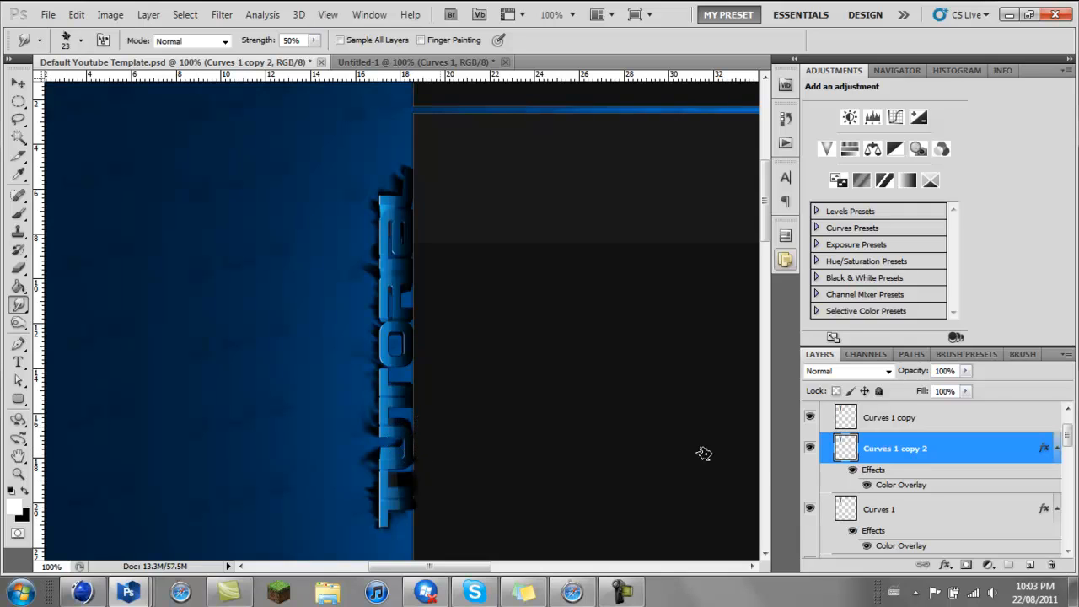
pyautogui.click(809, 418)
pyautogui.moveTo(403, 408)
pyautogui.mouseDown()
pyautogui.moveTo(388, 379)
pyautogui.moveTo(397, 396)
pyautogui.mouseUp()
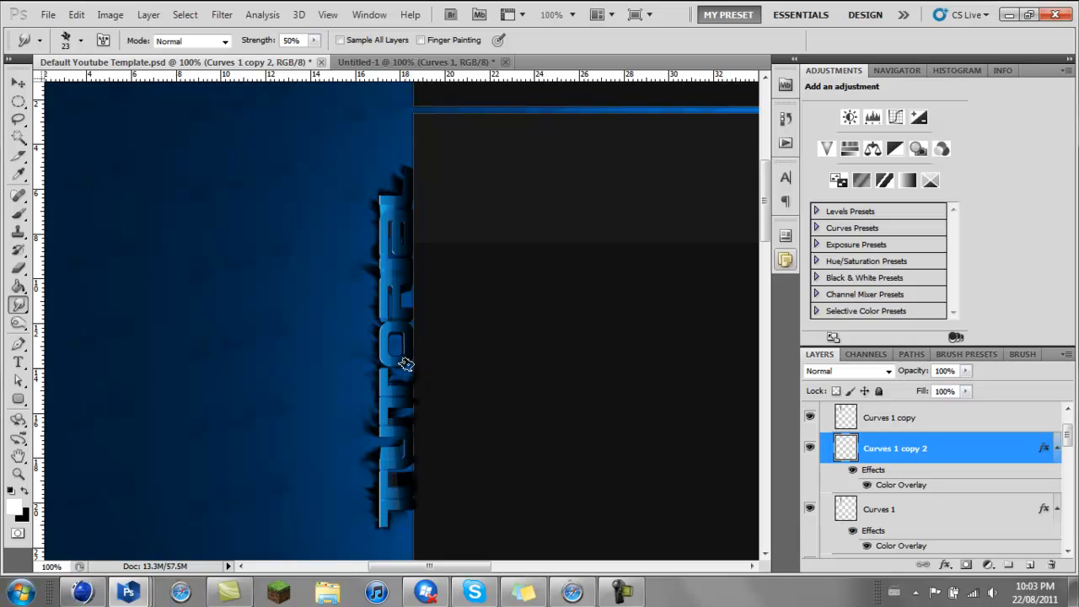
pyautogui.moveTo(401, 332)
pyautogui.mouseDown()
pyautogui.moveTo(426, 323)
pyautogui.moveTo(405, 287)
pyautogui.mouseUp()
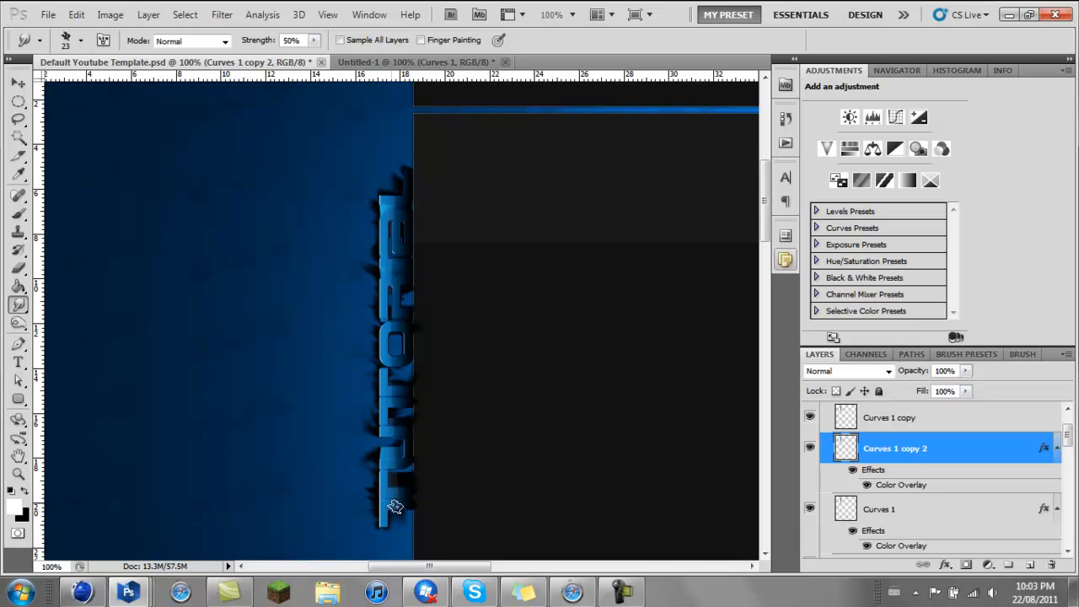
pyautogui.moveTo(394, 506)
pyautogui.mouseDown()
pyautogui.moveTo(416, 519)
pyautogui.moveTo(410, 500)
pyautogui.mouseUp()
# Merge the Curves 1 and Curves 1 copy 2 layers and set the merged layer's opacity to 47%
pyautogui.click(571, 18)
pyautogui.click(585, 52)
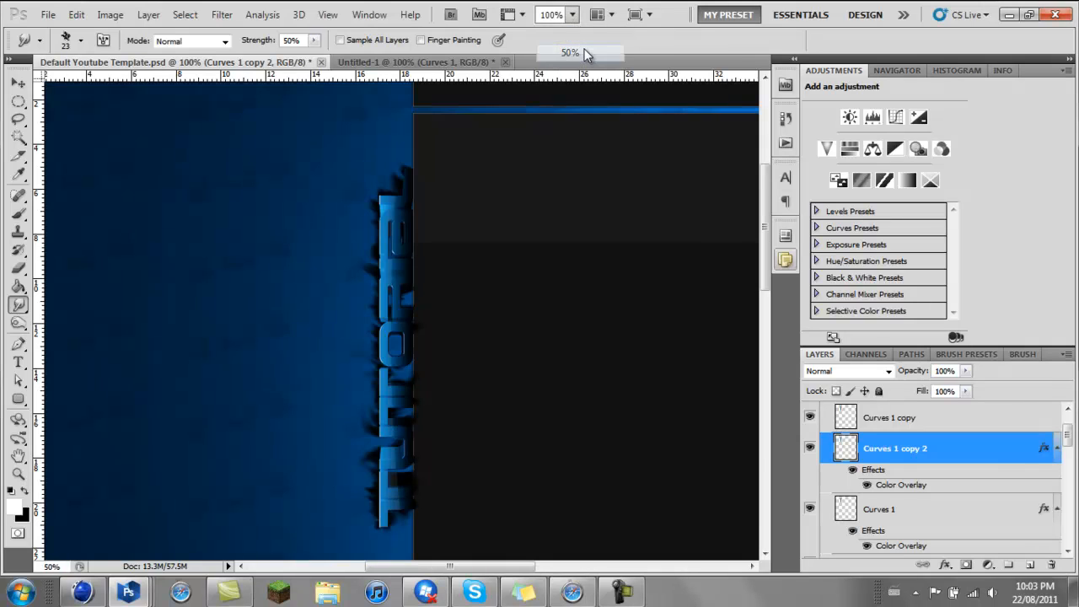
pyautogui.keyDown('ctrl'); pyautogui.click(951, 503); pyautogui.keyUp('ctrl')
pyautogui.hotkey('ctrl', 'e')
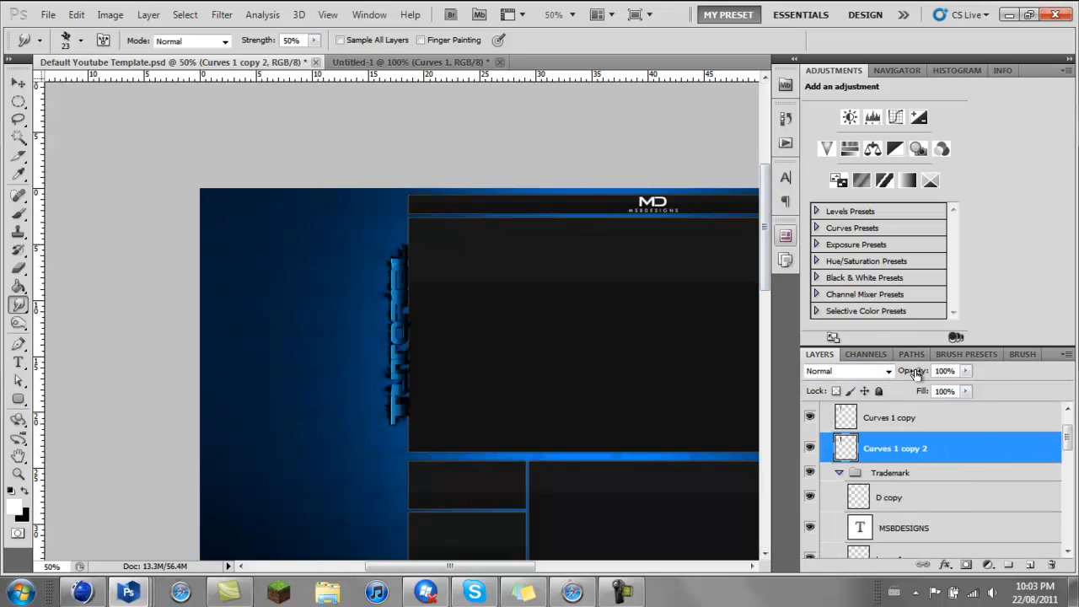
pyautogui.moveTo(917, 372); pyautogui.dragTo(875, 386)
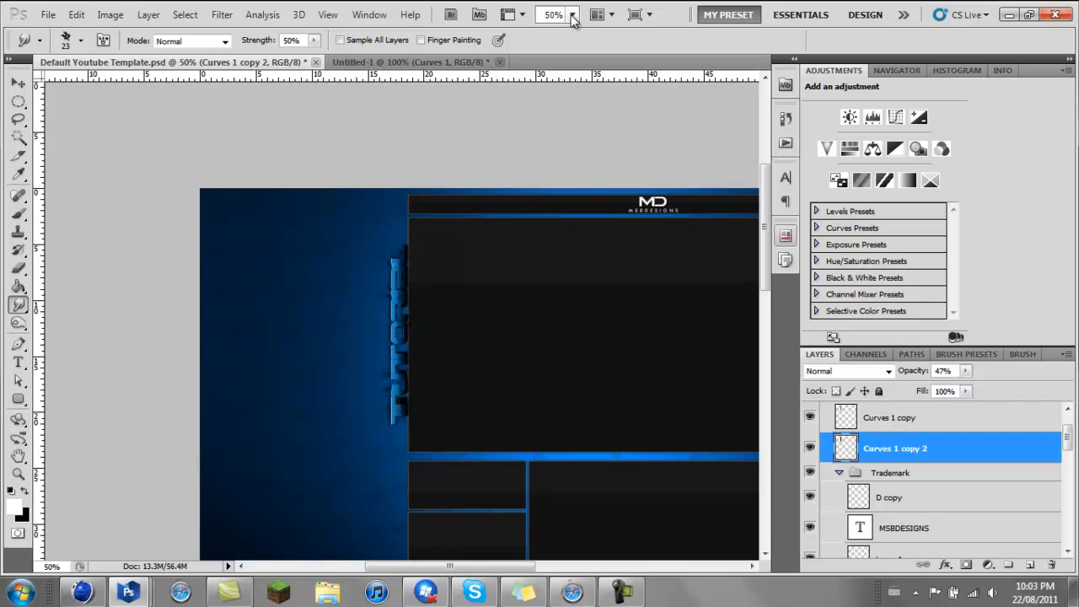
# Duplicate the Curves 1 copy layer with the blue title text, working at 100% magnification
pyautogui.click(571, 15)
pyautogui.click(571, 71)
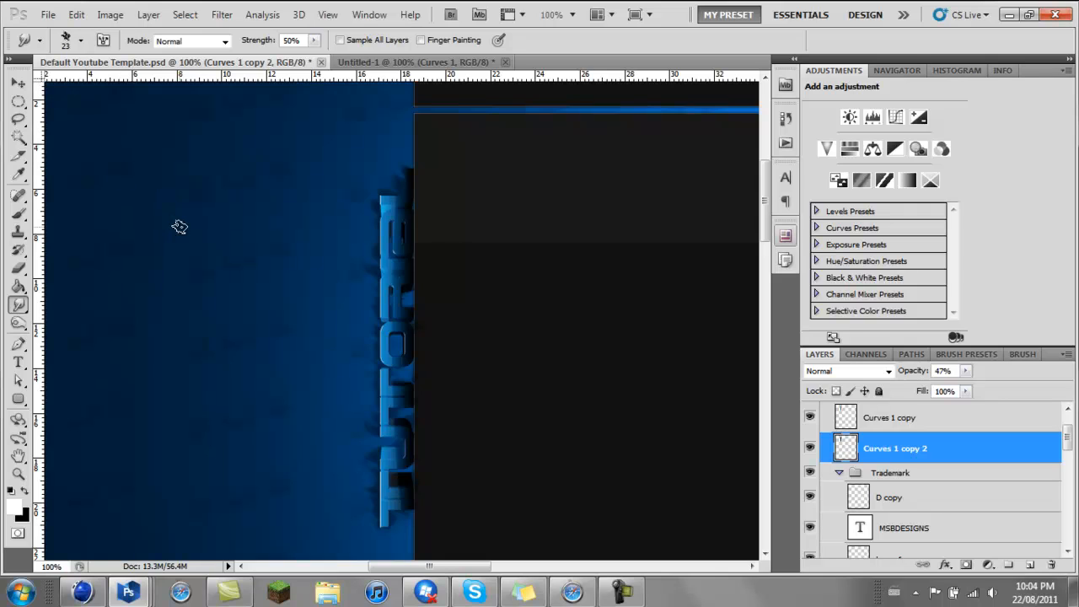
pyautogui.scroll(-1, 241, 219)
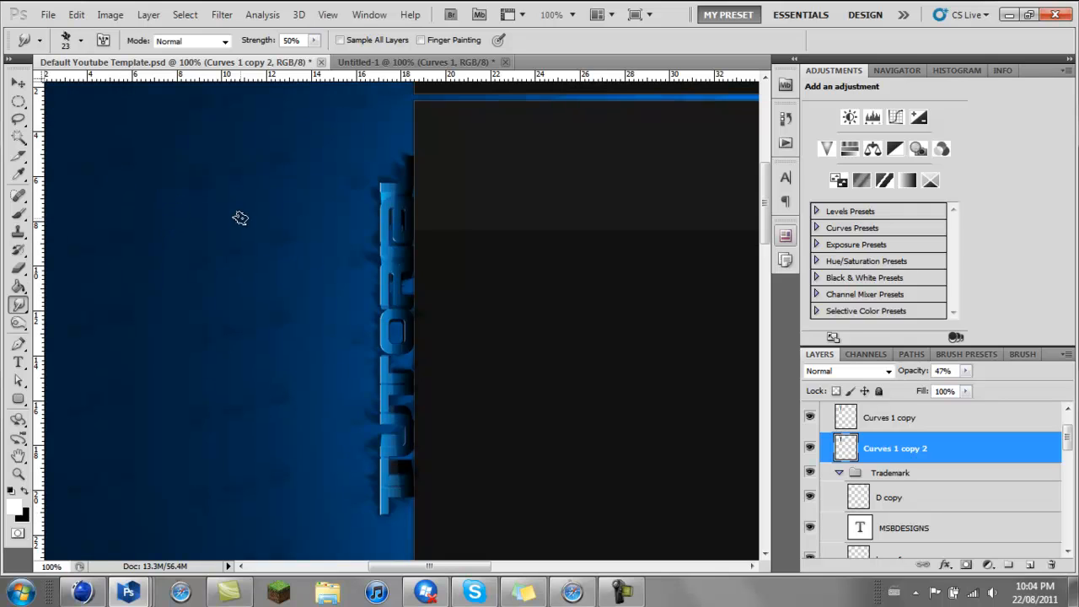
pyautogui.click(931, 431)
pyautogui.hotkey('ctrl', 'j')
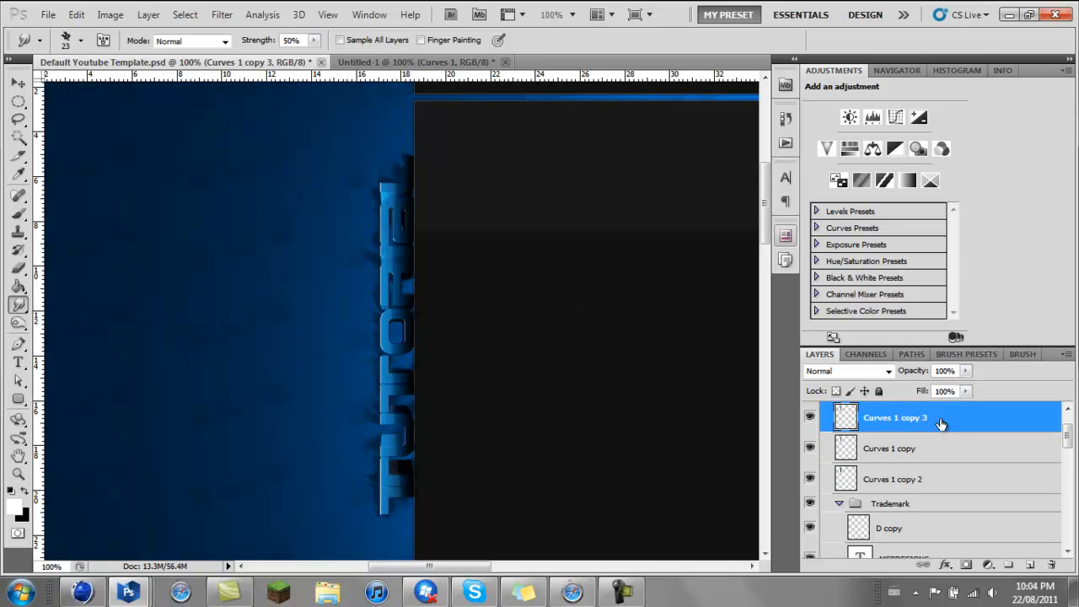
# Enlarge the Curves 1 copy layer downward and outward from the title with Free Transform, keeping its edge along the dark panel
pyautogui.click(910, 448)
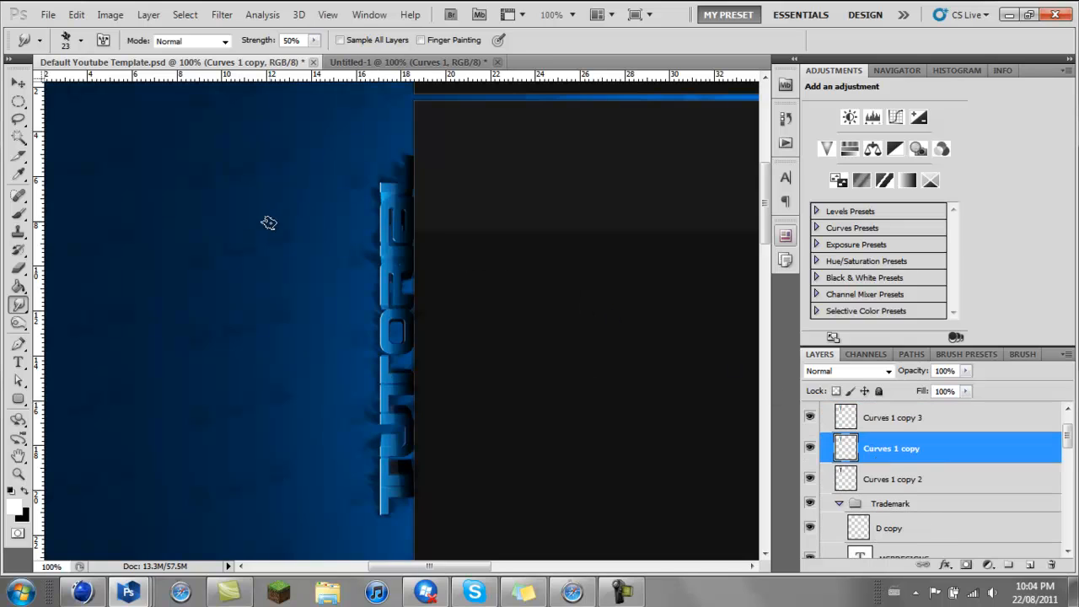
pyautogui.press('v')
pyautogui.scroll(-5, 489, 290)
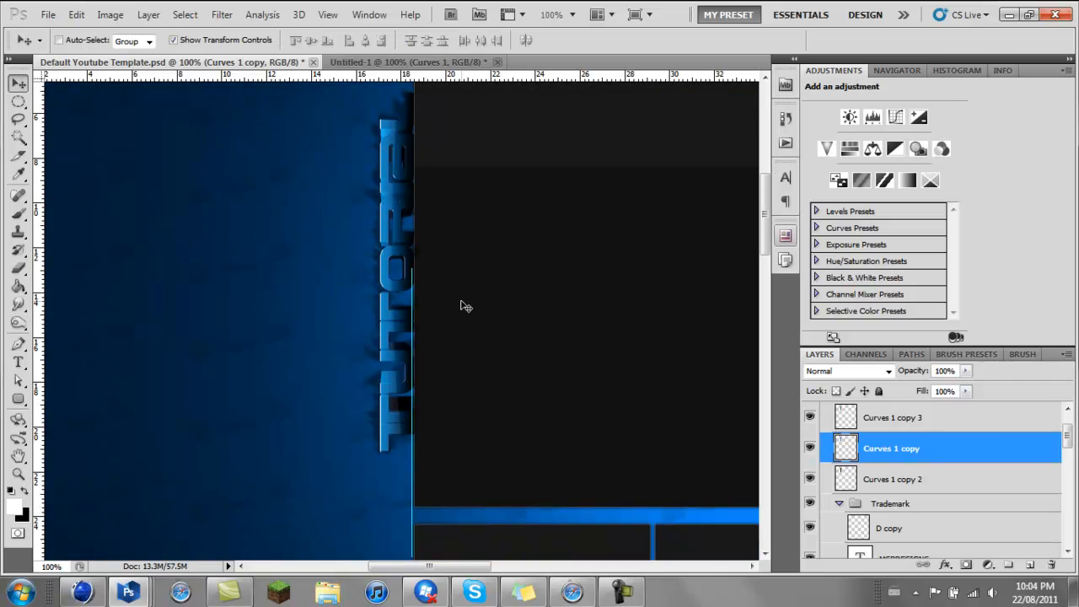
pyautogui.hotkey('ctrl', 't')
pyautogui.moveTo(373, 454); pyautogui.dragTo(225, 548)
pyautogui.press('Return')
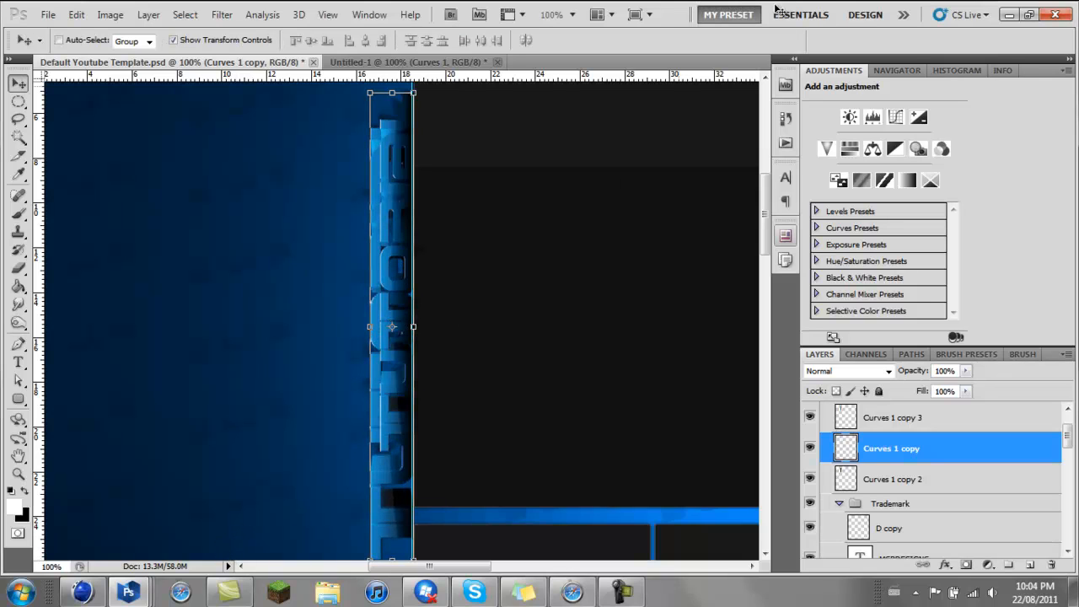
# Move the enlarged title copy upward and centre it vertically on the original title, using the Curves 1 copy 3 outline as the alignment selection
pyautogui.click(572, 15)
pyautogui.click(566, 53)
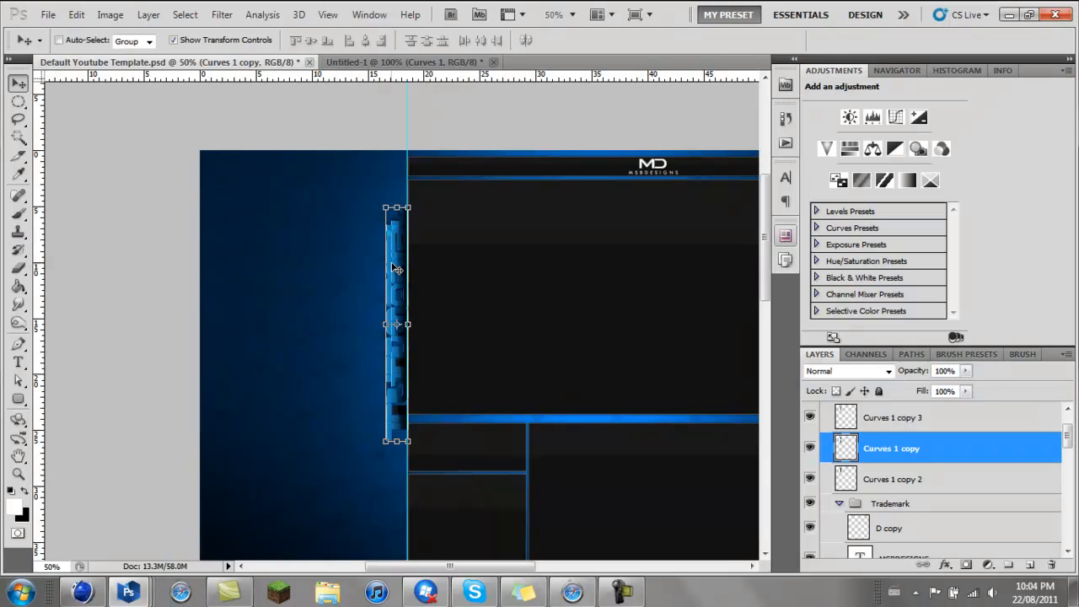
pyautogui.press('Right')
pyautogui.moveTo(396, 268); pyautogui.dragTo(396, 245)
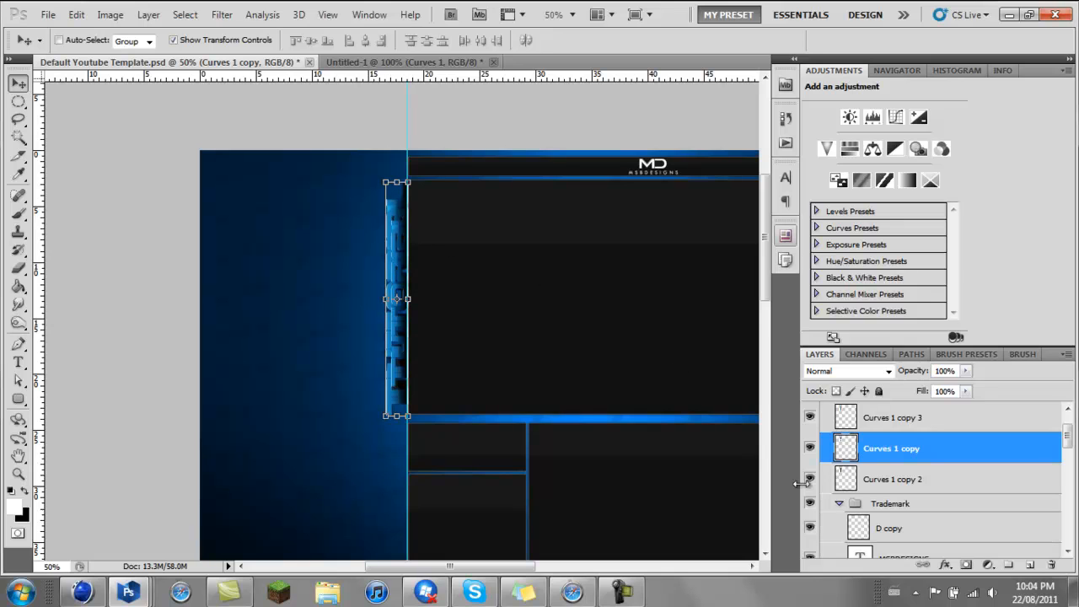
pyautogui.keyDown('ctrl'); pyautogui.click(846, 416); pyautogui.keyUp('ctrl')
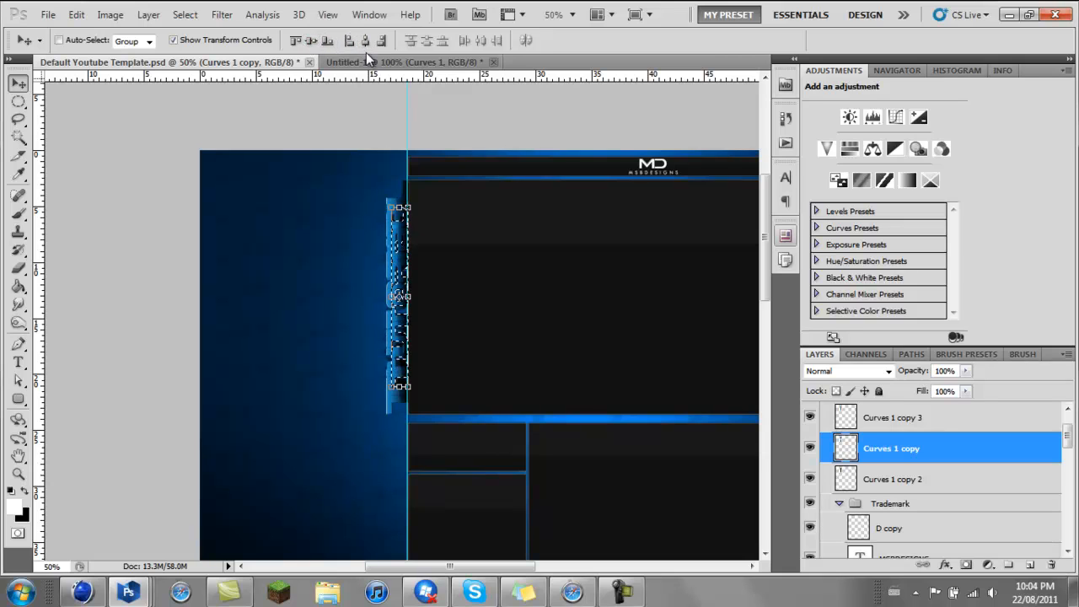
pyautogui.hotkey('ctrl', 'd')
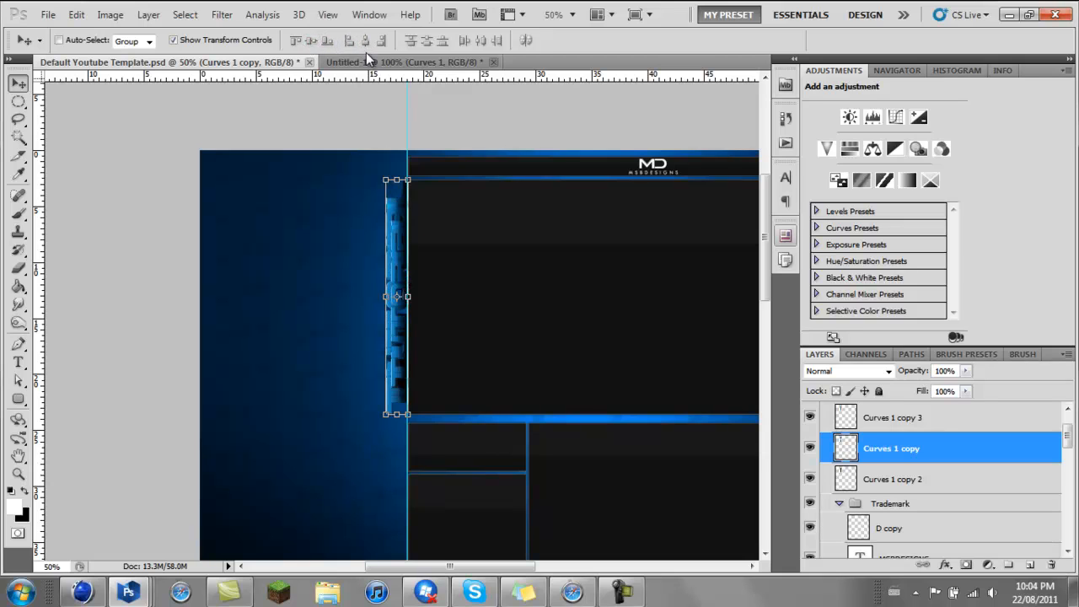
# Apply a Gaussian Blur with a 2.2 pixel radius to the enlarged title copy and set the layer's opacity to 39%
pyautogui.click(572, 15)
pyautogui.click(573, 70)
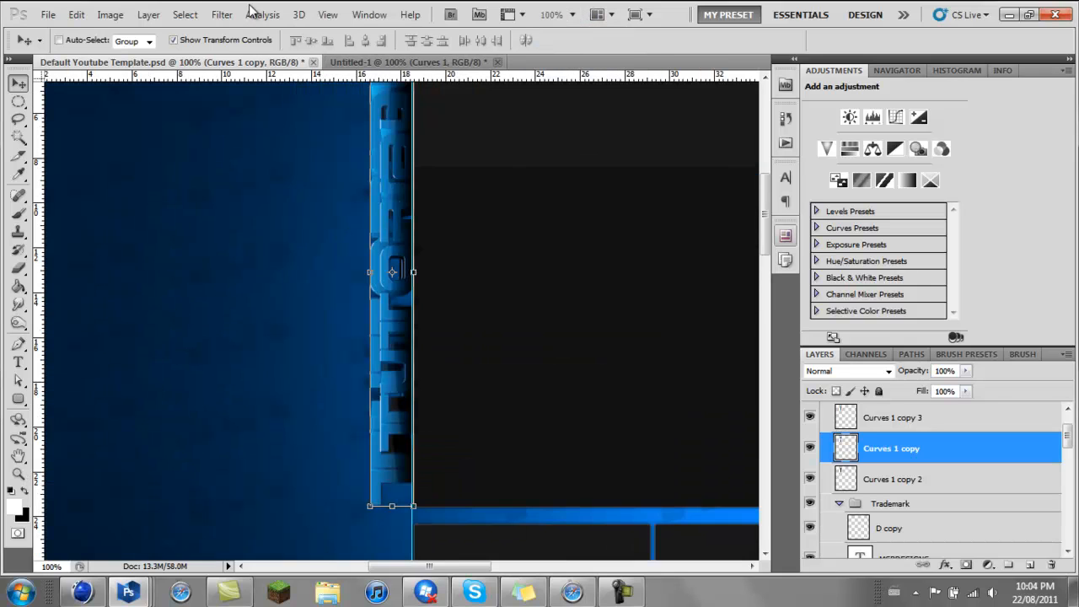
pyautogui.click(223, 14)
pyautogui.moveTo(280, 166)
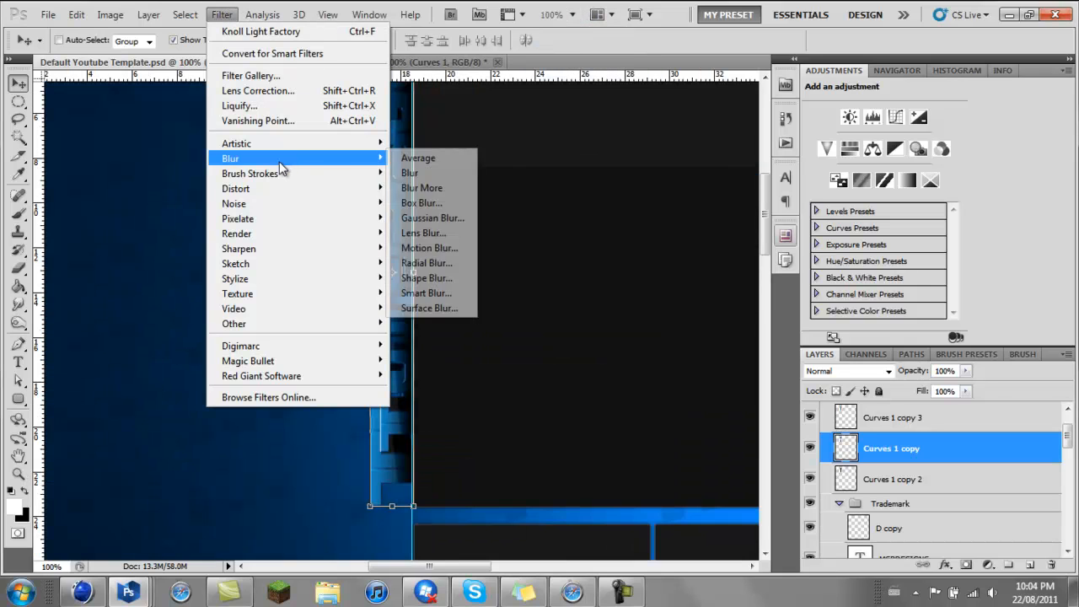
pyautogui.click(432, 218)
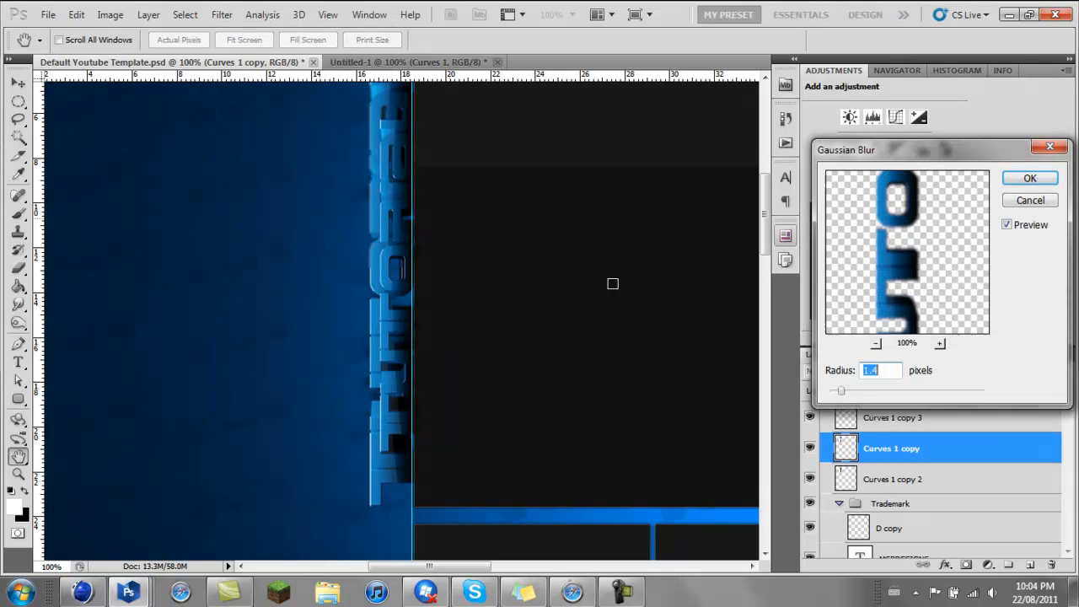
pyautogui.moveTo(841, 392); pyautogui.dragTo(850, 395)
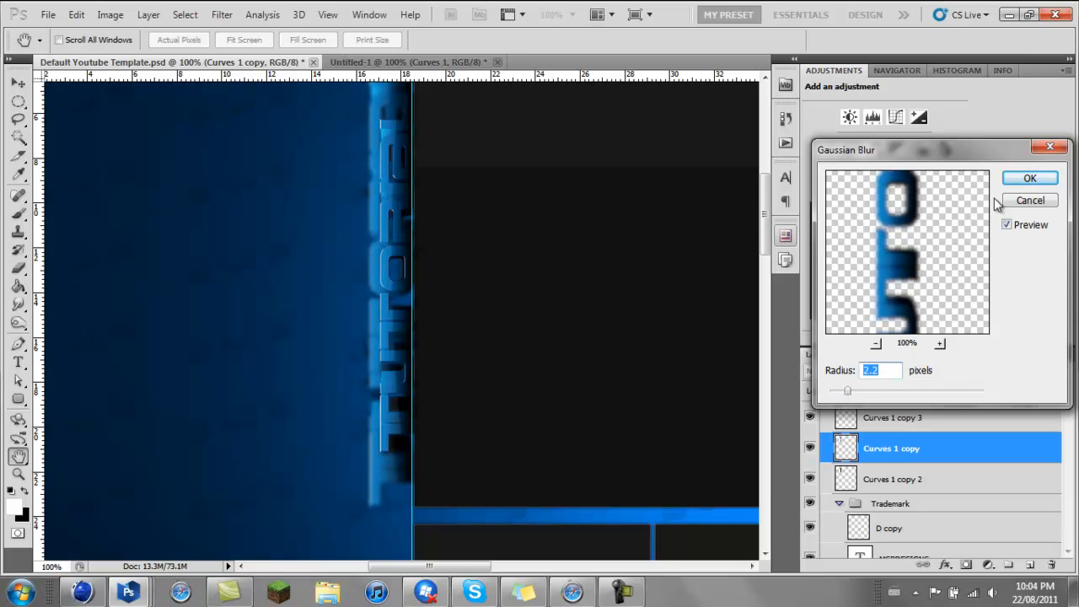
pyautogui.click(1030, 178)
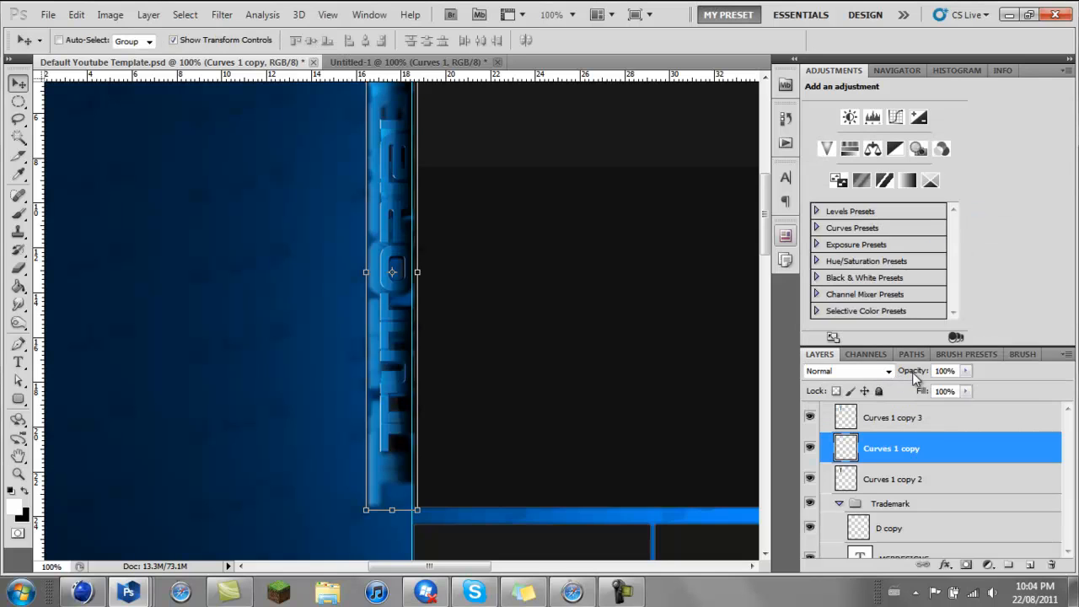
pyautogui.moveTo(915, 373); pyautogui.dragTo(879, 379)
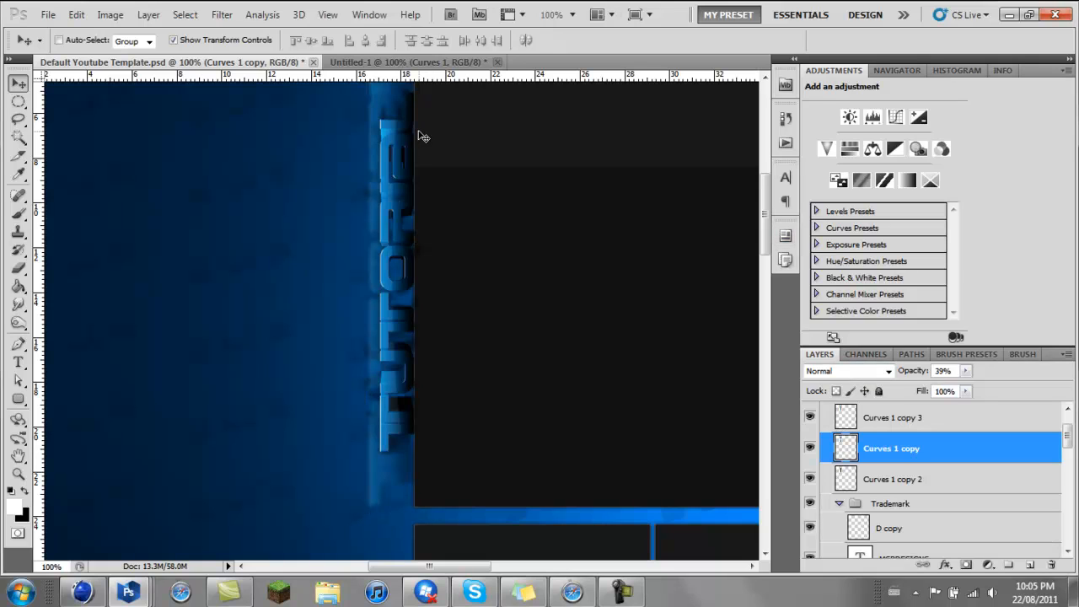
# Open the wireframe text image TUTZZZ celzzz.png from the 3D Text folder
pyautogui.click(572, 15)
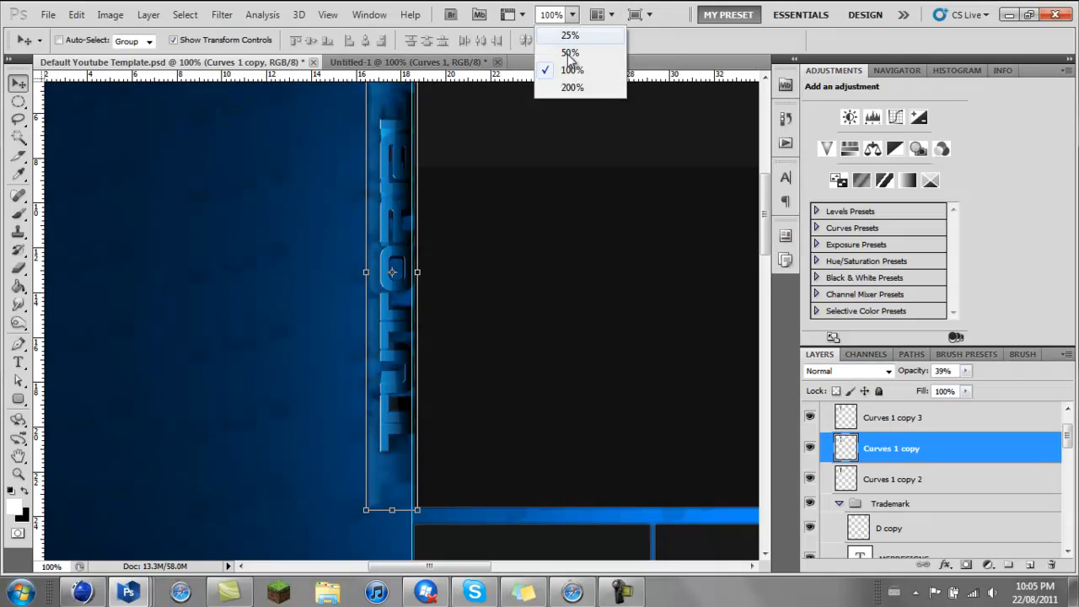
pyautogui.click(570, 53)
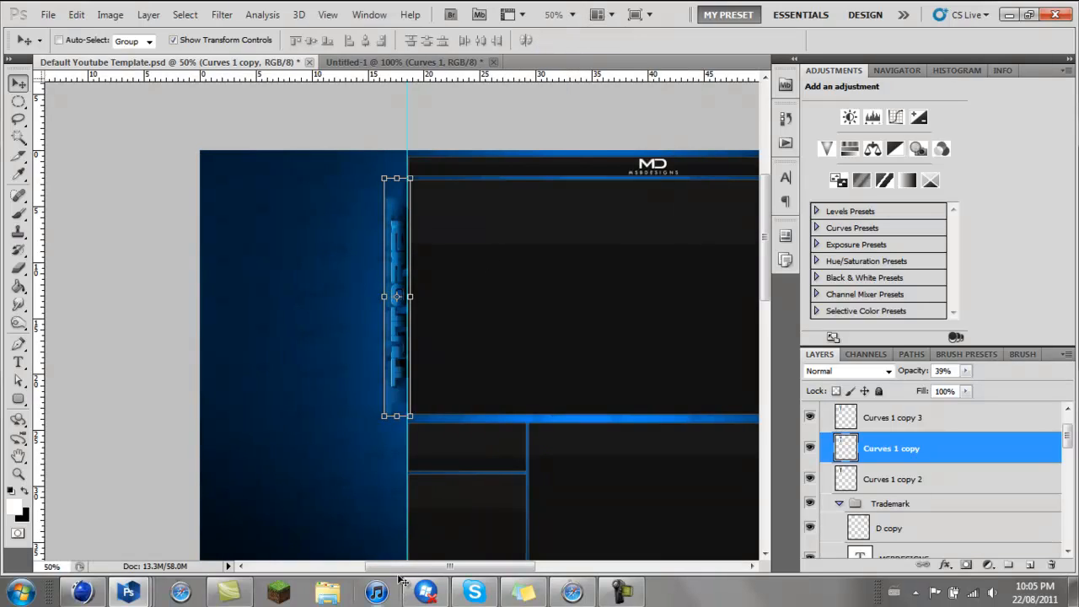
pyautogui.moveTo(421, 566); pyautogui.dragTo(457, 569)
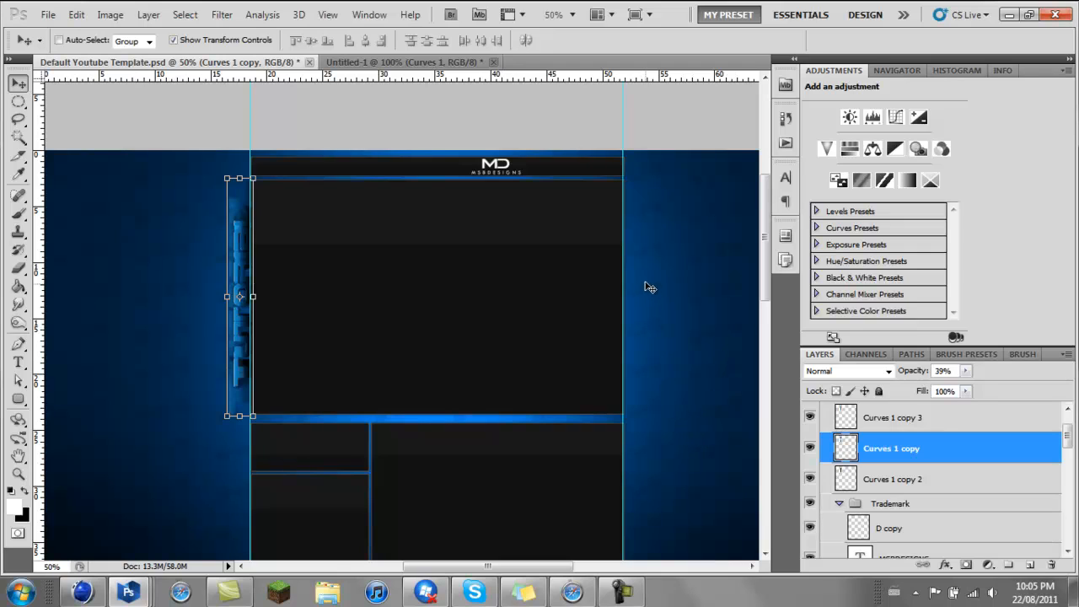
pyautogui.click(48, 15)
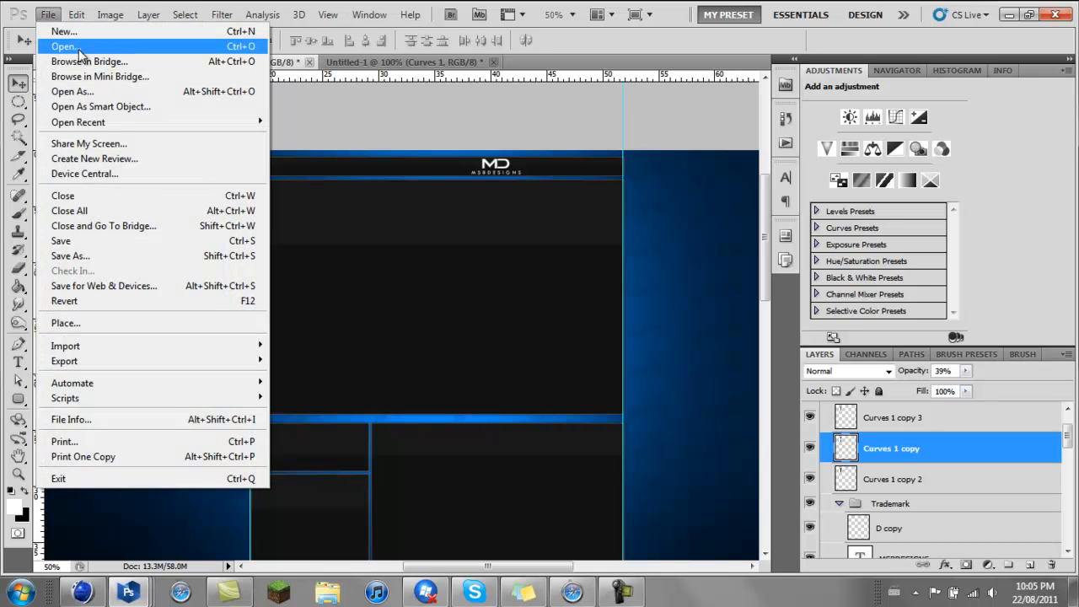
pyautogui.click(66, 47)
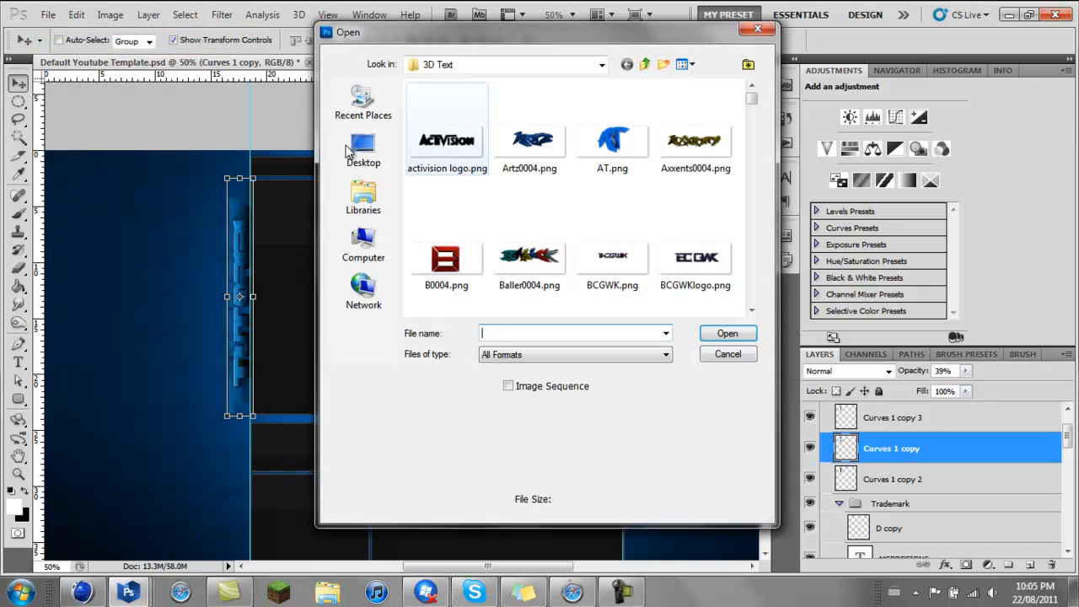
pyautogui.write('tut')
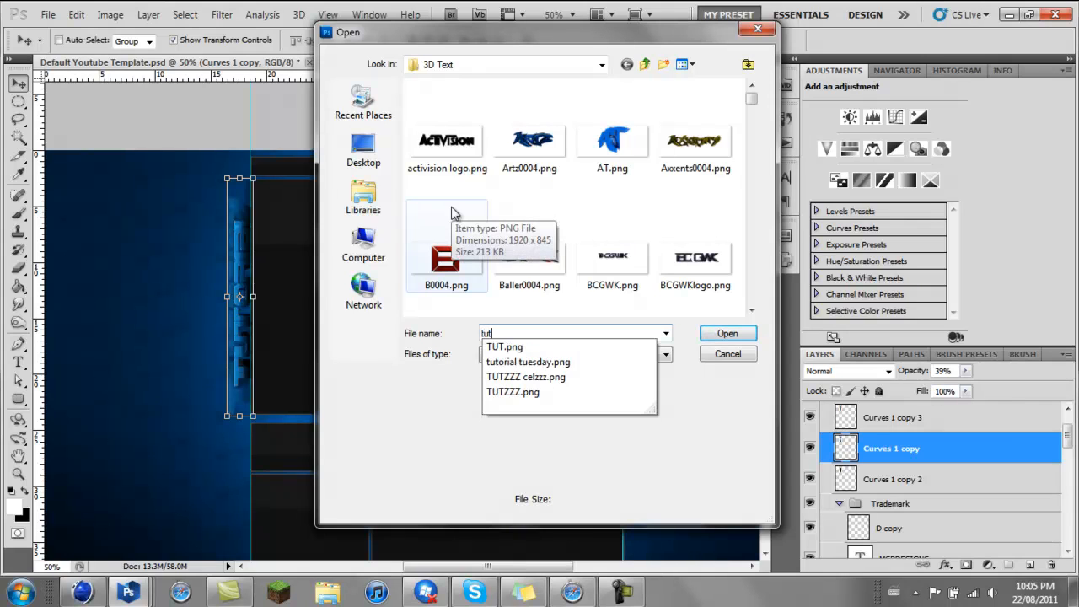
pyautogui.press('Down')
pyautogui.press('Down')
pyautogui.press('Down')
pyautogui.press('Return')
pyautogui.press('Return')
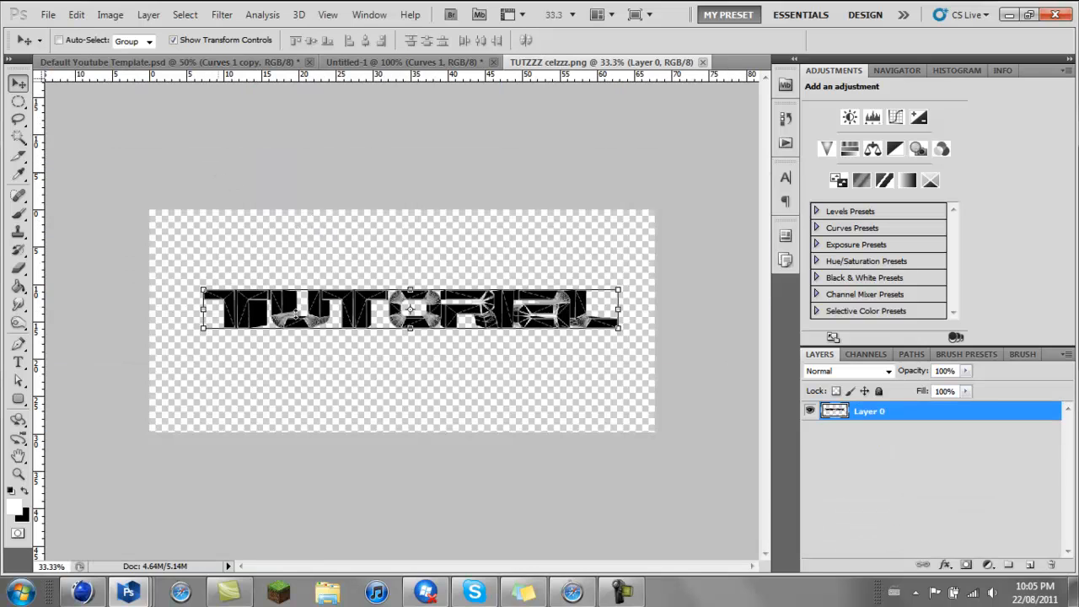
# Copy the wireframe text layer into the Default Youtube Template document and close the source image
pyautogui.click(73, 61)
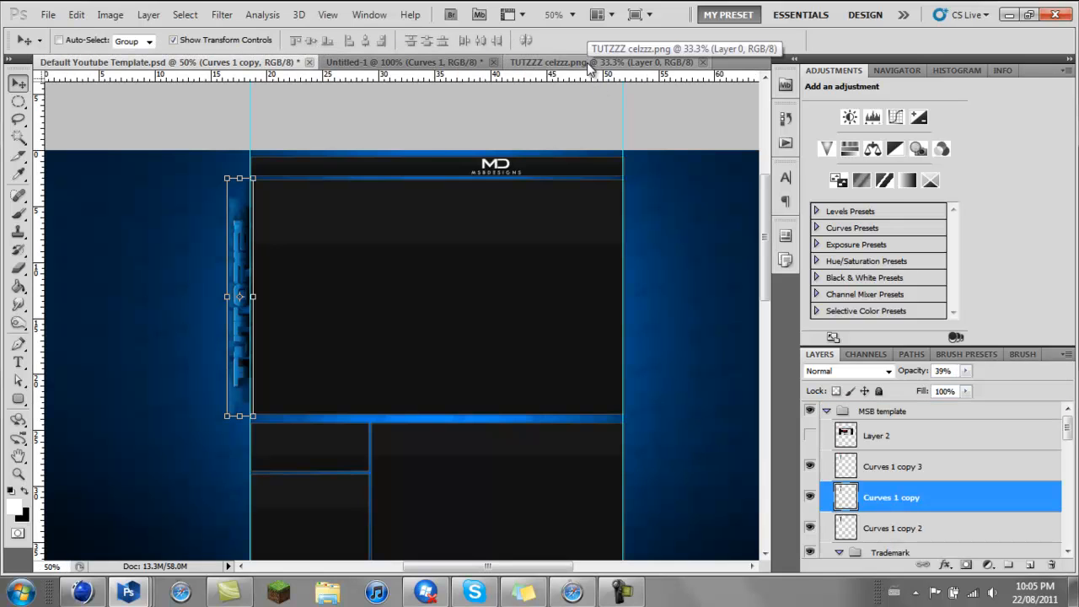
pyautogui.moveTo(590, 68); pyautogui.dragTo(494, 356)
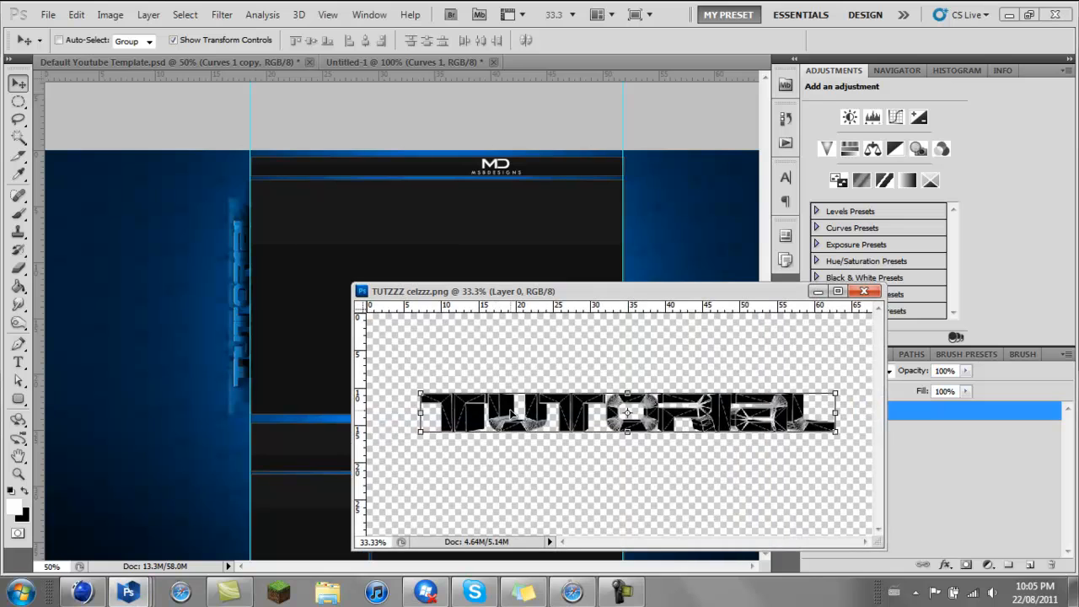
pyautogui.moveTo(510, 413); pyautogui.dragTo(687, 279)
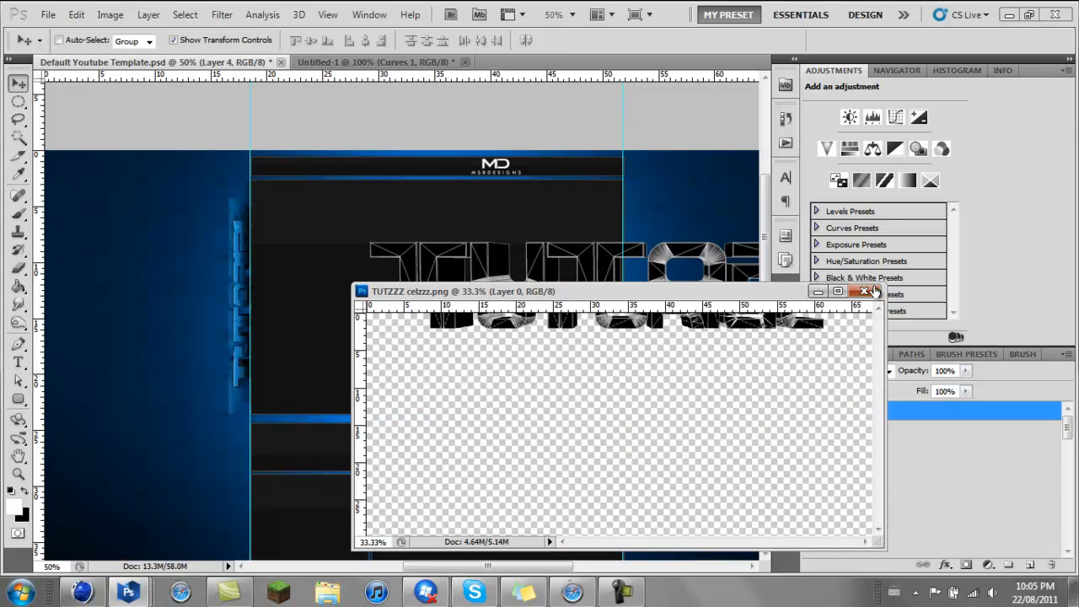
pyautogui.click(875, 291)
# Set the wireframe text layer's blend mode to Color Dodge and move the layer directly above Background copy 2
pyautogui.click(847, 371)
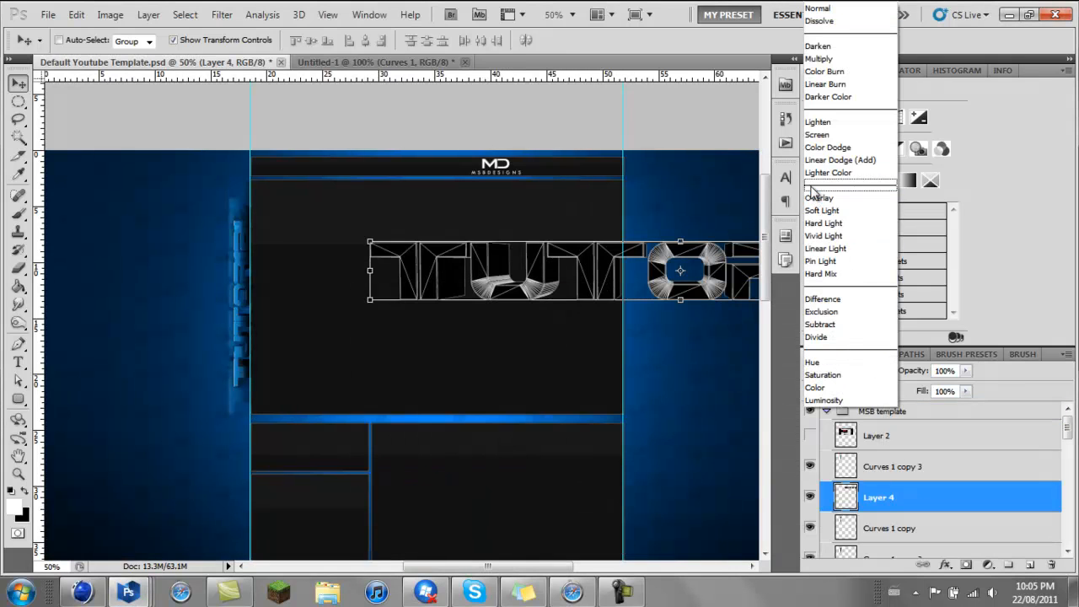
pyautogui.click(817, 135)
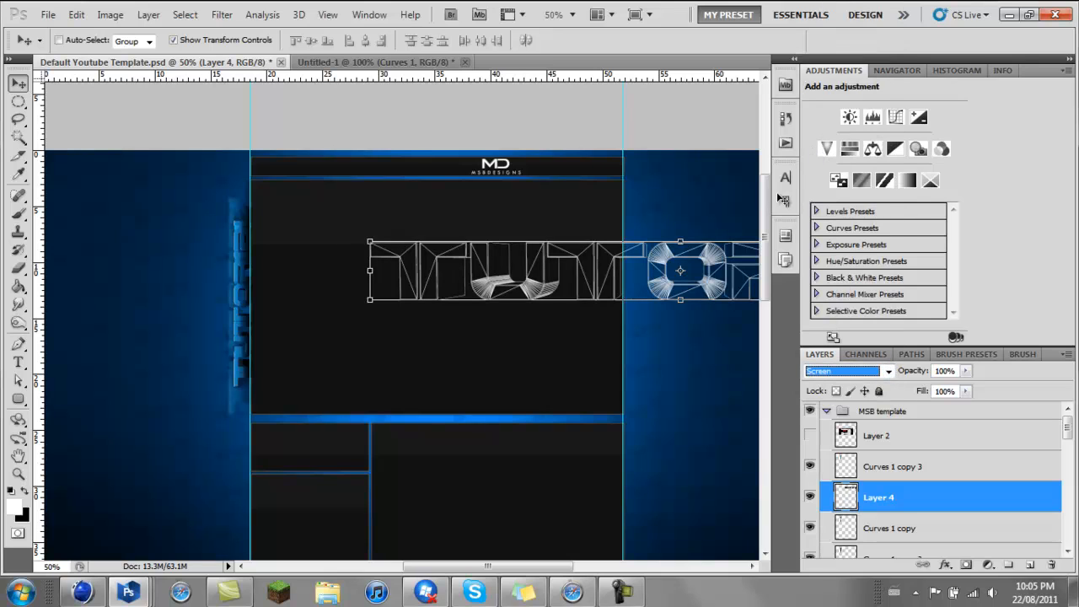
pyautogui.press('Down')
pyautogui.press('Down')
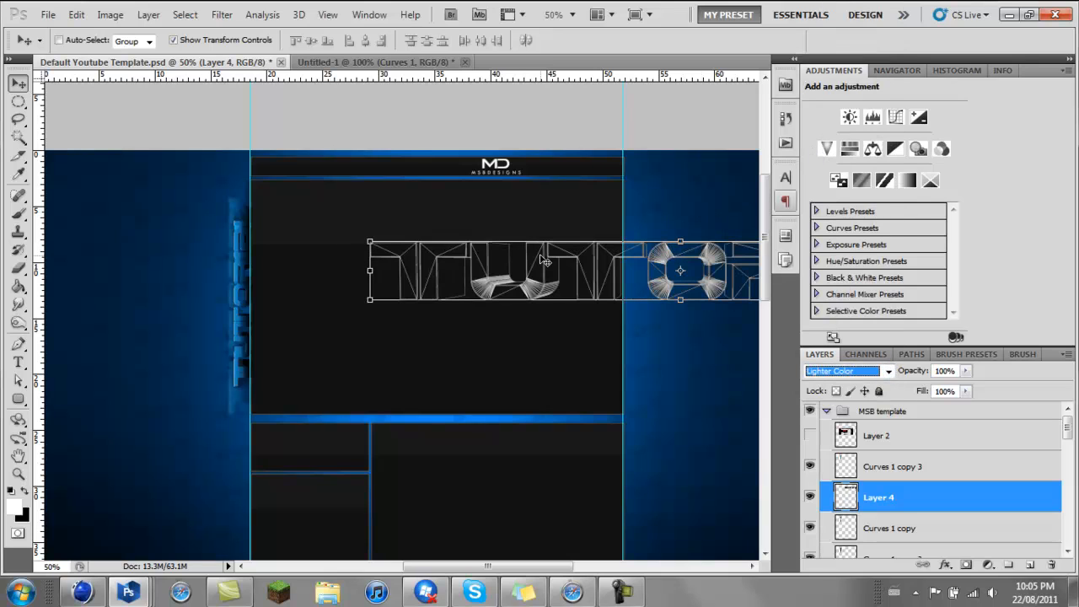
pyautogui.press('Up')
pyautogui.press('Up')
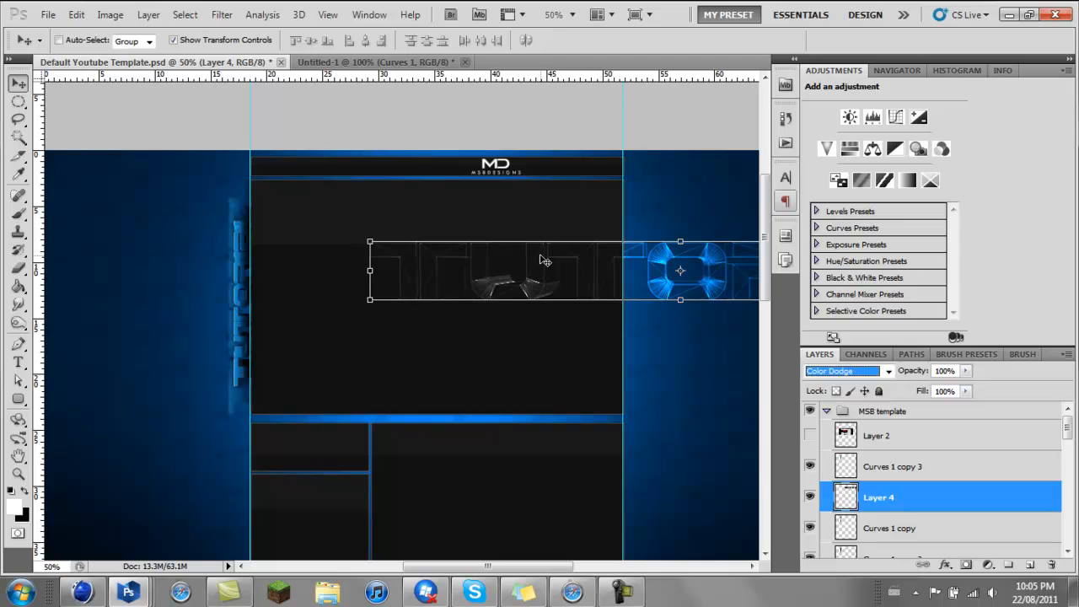
pyautogui.press('Up')
pyautogui.scroll(-2, 1067, 435)
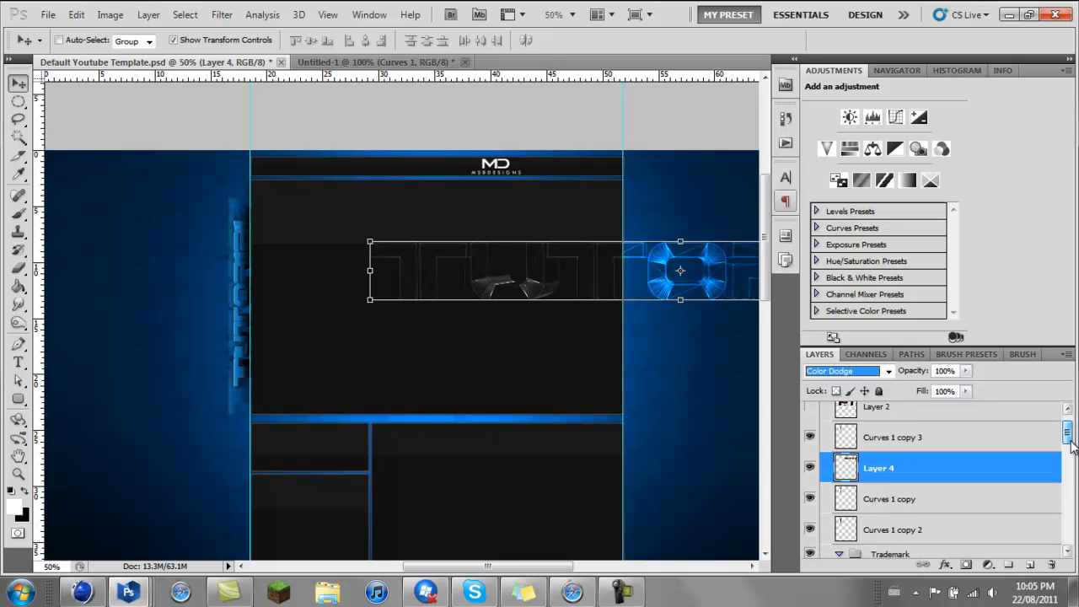
pyautogui.moveTo(984, 460); pyautogui.dragTo(958, 447)
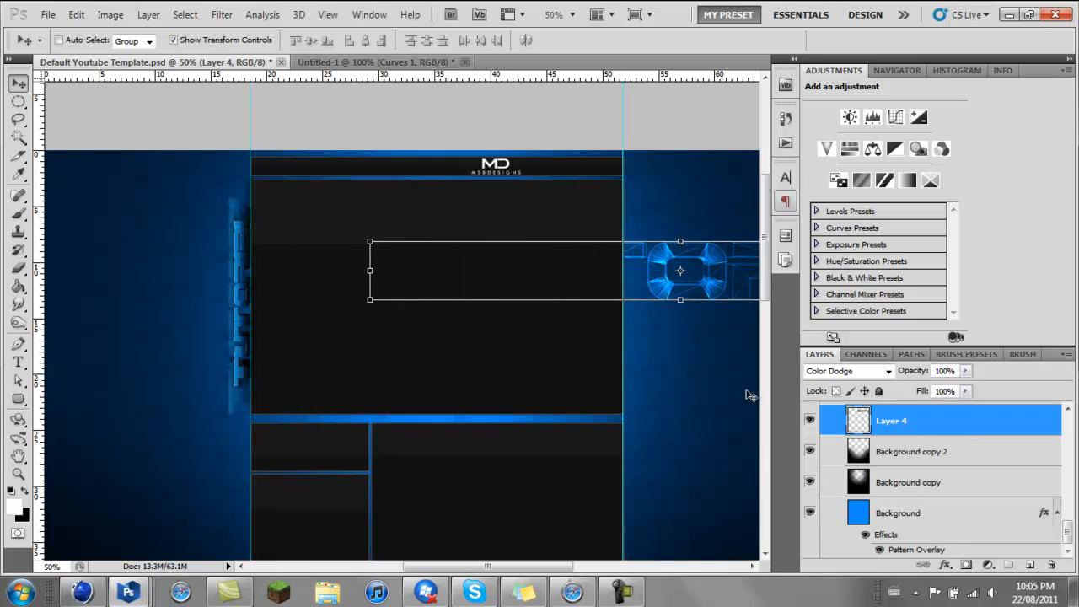
pyautogui.moveTo(401, 229); pyautogui.dragTo(619, 204)
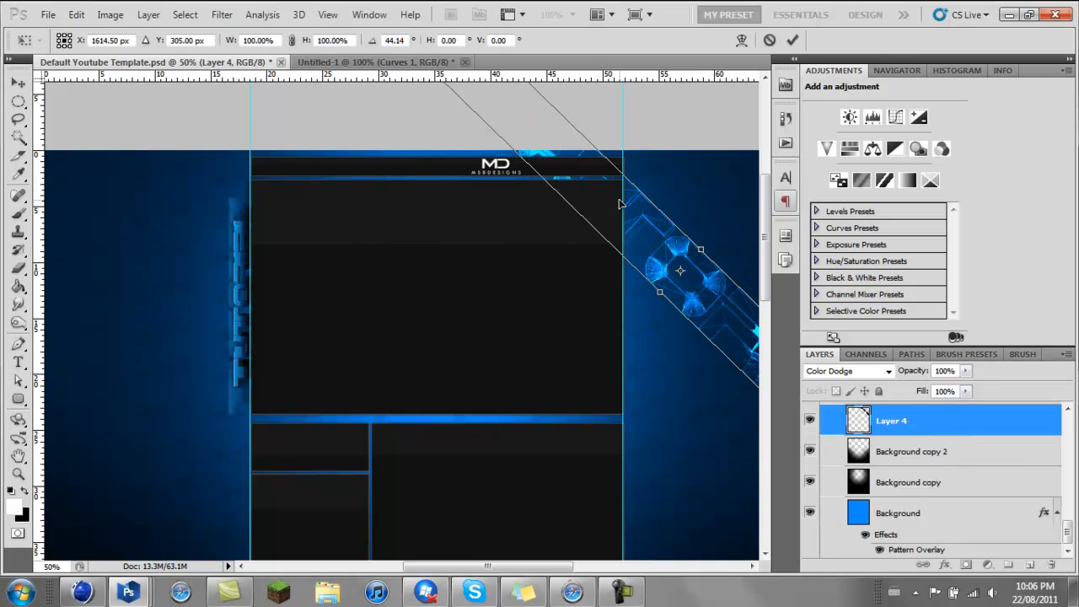
pyautogui.moveTo(610, 122); pyautogui.dragTo(636, 346)
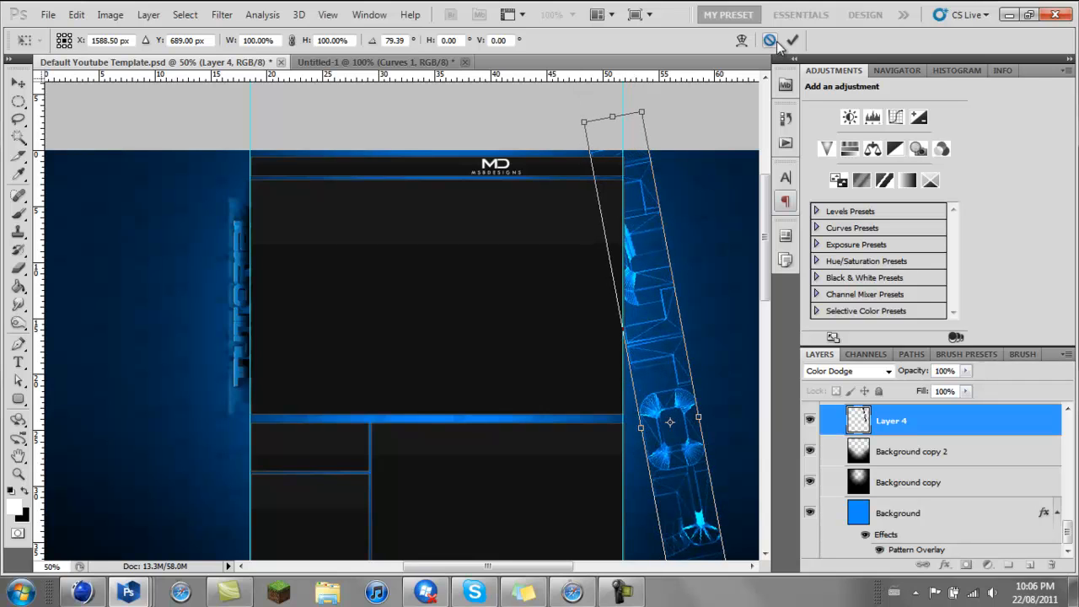
pyautogui.hotkey('ctrl', 'z')
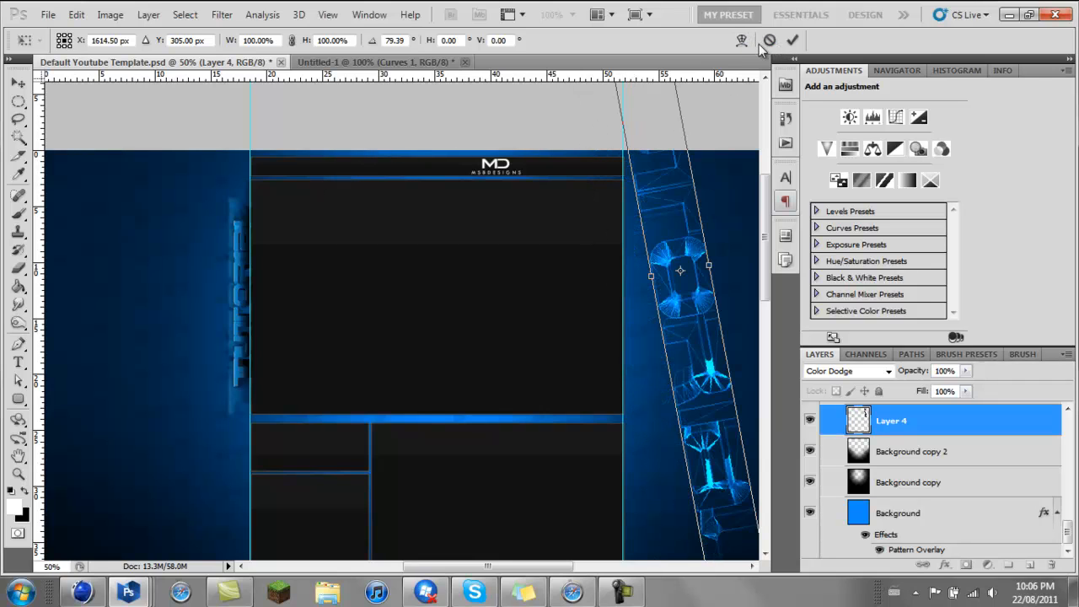
pyautogui.click(768, 41)
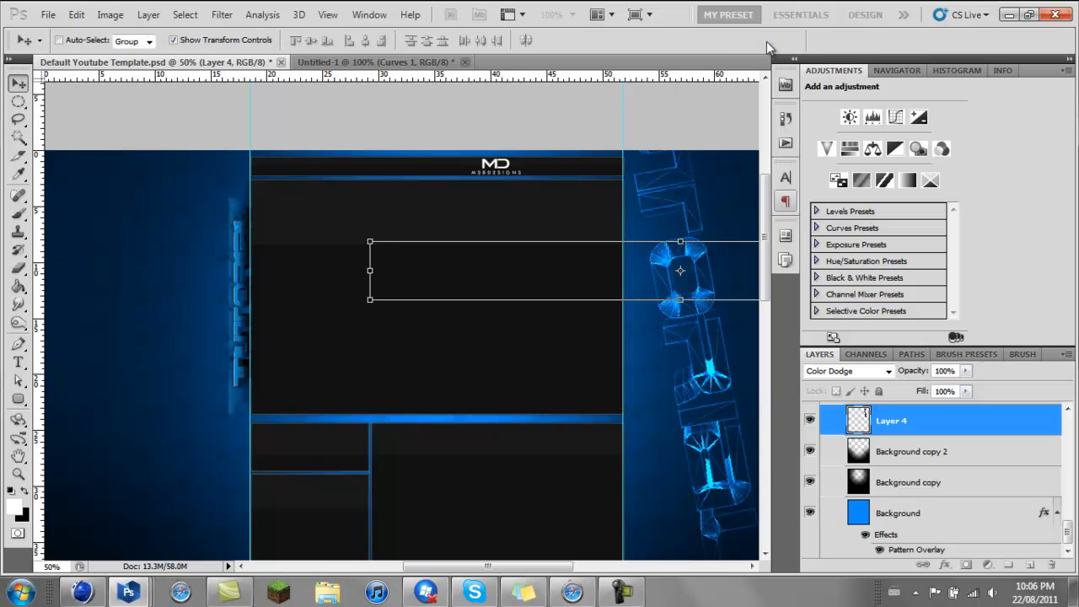
# Rotate the wireframe text layer 90° clockwise
pyautogui.click(70, 16)
pyautogui.moveTo(173, 321)
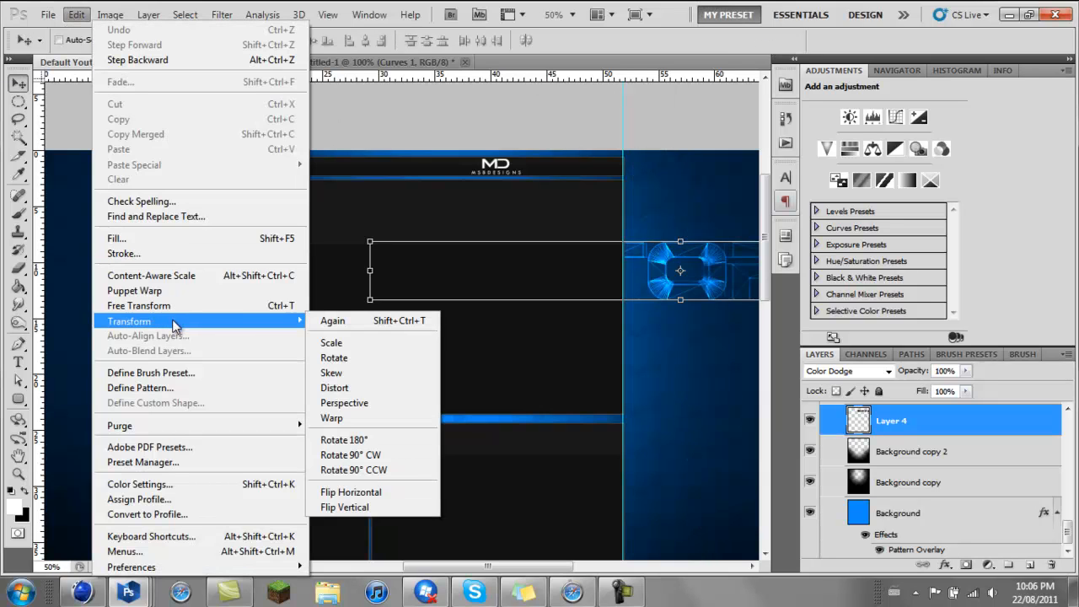
pyautogui.click(401, 456)
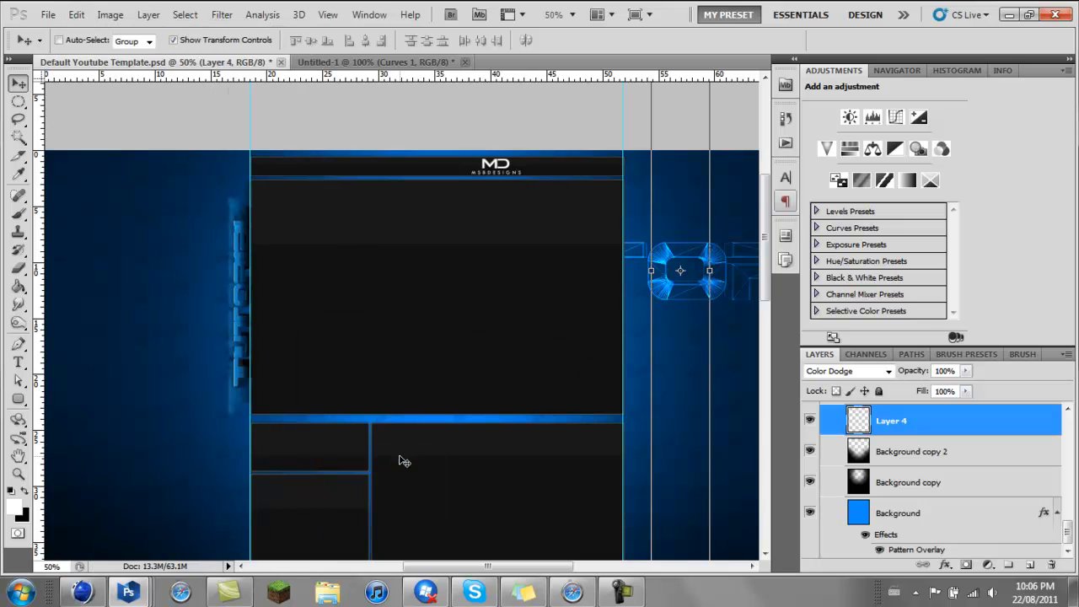
# Scale the vertical wireframe text to 43.15% and place it just outside the template's right edge
pyautogui.moveTo(690, 209); pyautogui.dragTo(652, 347)
pyautogui.moveTo(621, 162); pyautogui.dragTo(681, 515)
pyautogui.moveTo(640, 301); pyautogui.dragTo(660, 252)
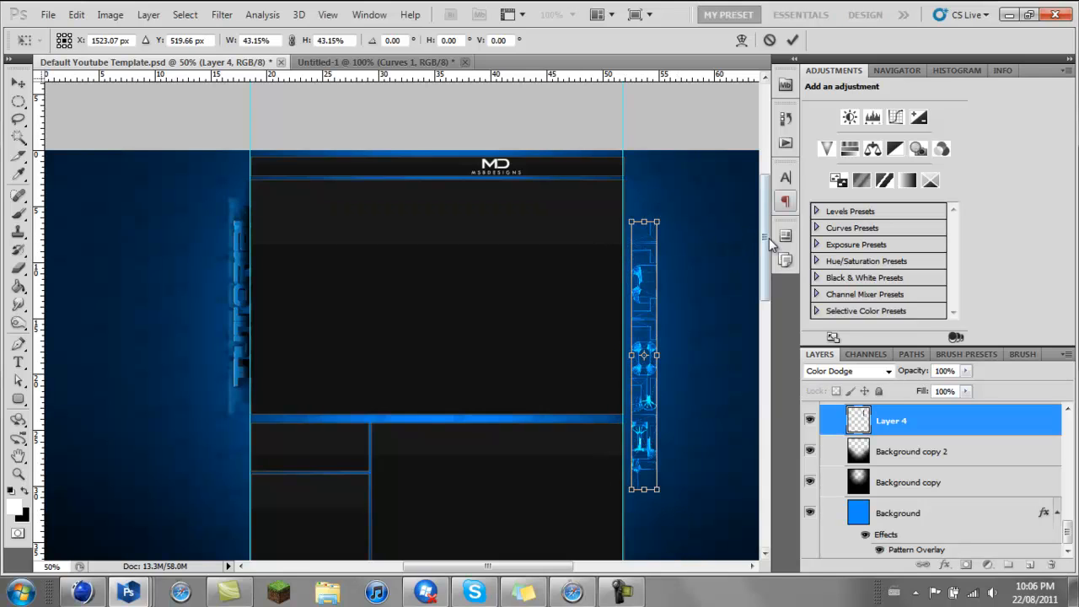
# Move the wireframe text down beside the lower template box, apply the transform and align the layer against the right guide
pyautogui.moveTo(768, 238); pyautogui.dragTo(772, 294)
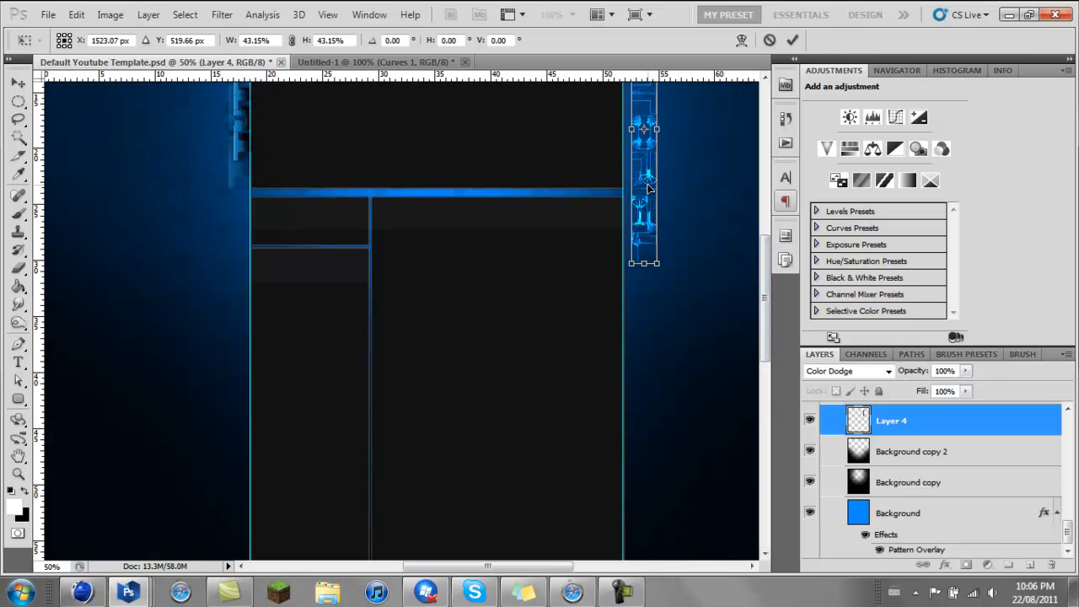
pyautogui.moveTo(648, 190); pyautogui.dragTo(648, 204)
pyautogui.moveTo(650, 397); pyautogui.dragTo(655, 444)
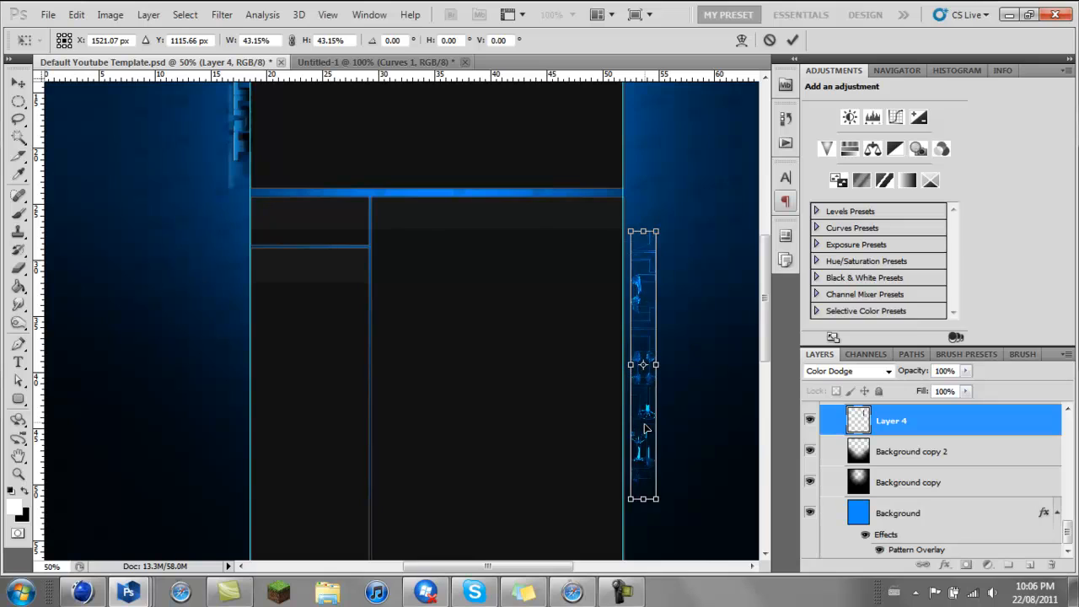
pyautogui.click(792, 40)
pyautogui.moveTo(648, 342); pyautogui.dragTo(642, 345)
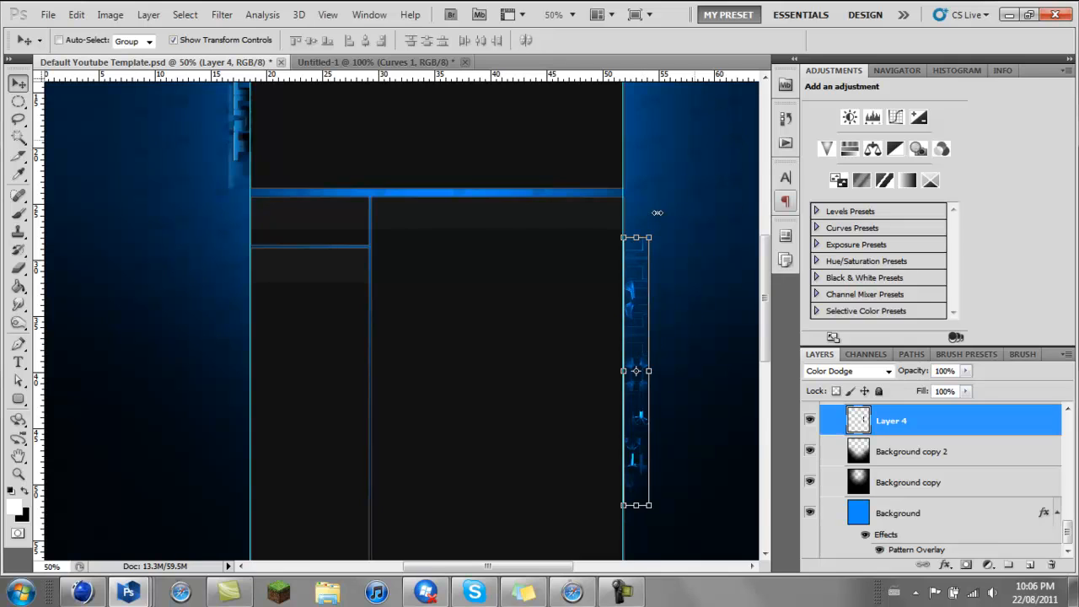
# Set up the Eraser with a hard round 3 px tip for cleaning up the wireframe text at 100% zoom
pyautogui.click(19, 100)
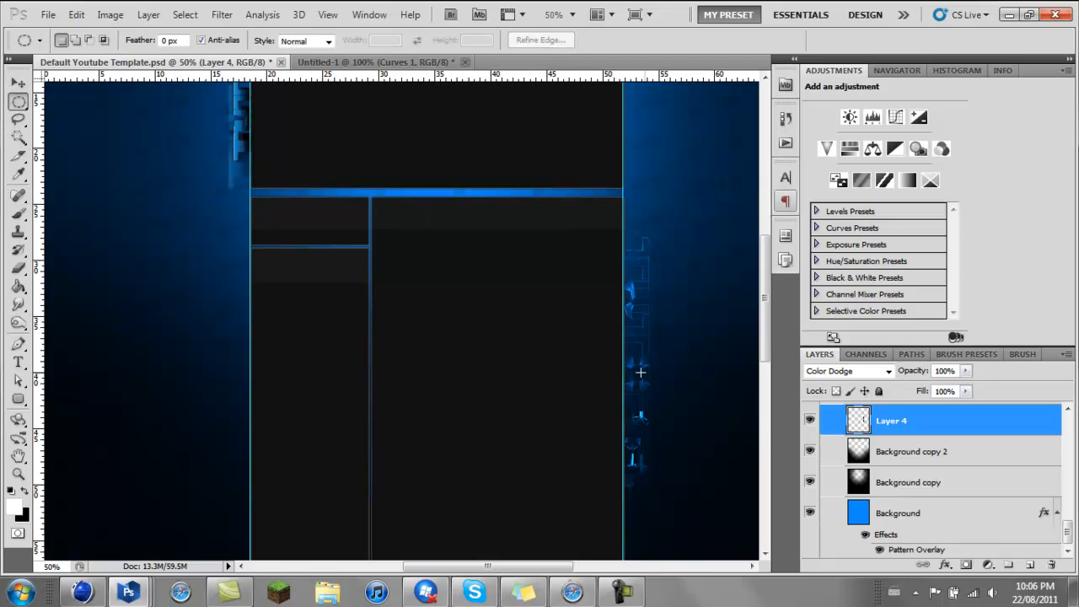
pyautogui.click(573, 15)
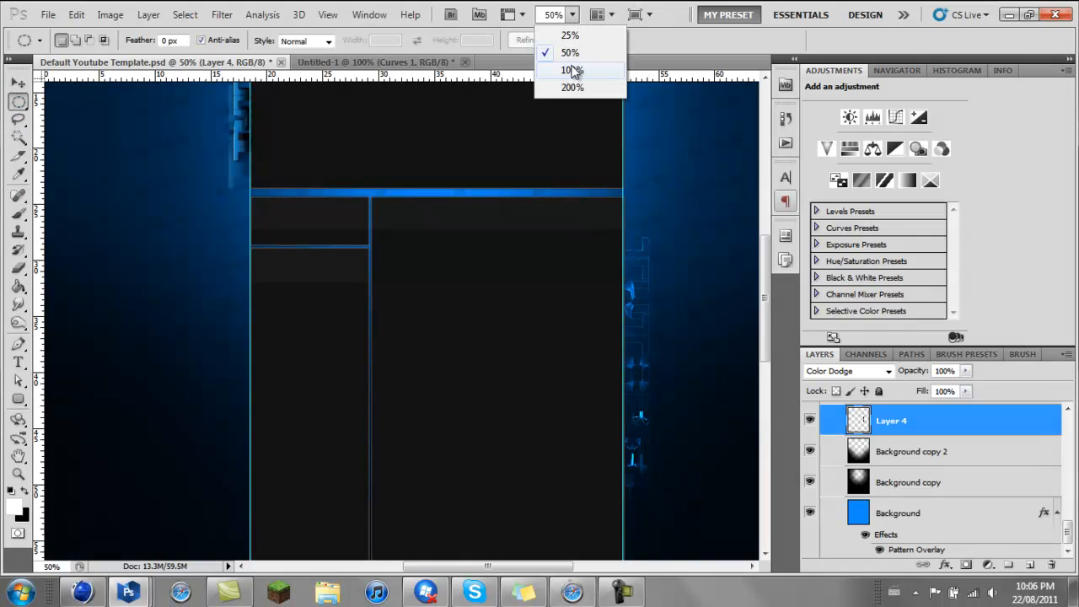
pyautogui.click(573, 71)
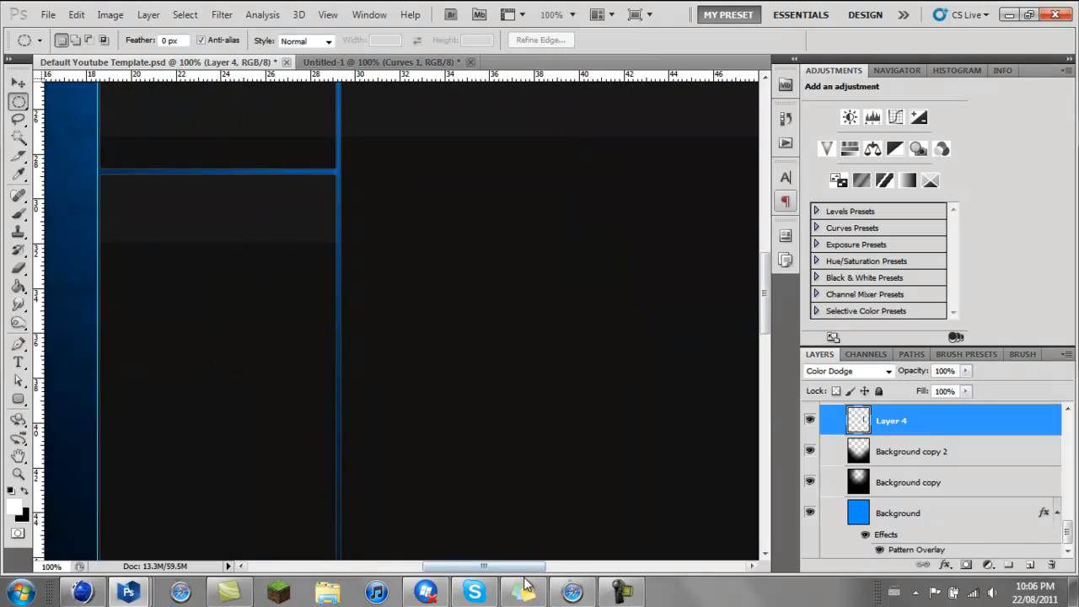
pyautogui.moveTo(527, 573); pyautogui.dragTo(574, 573)
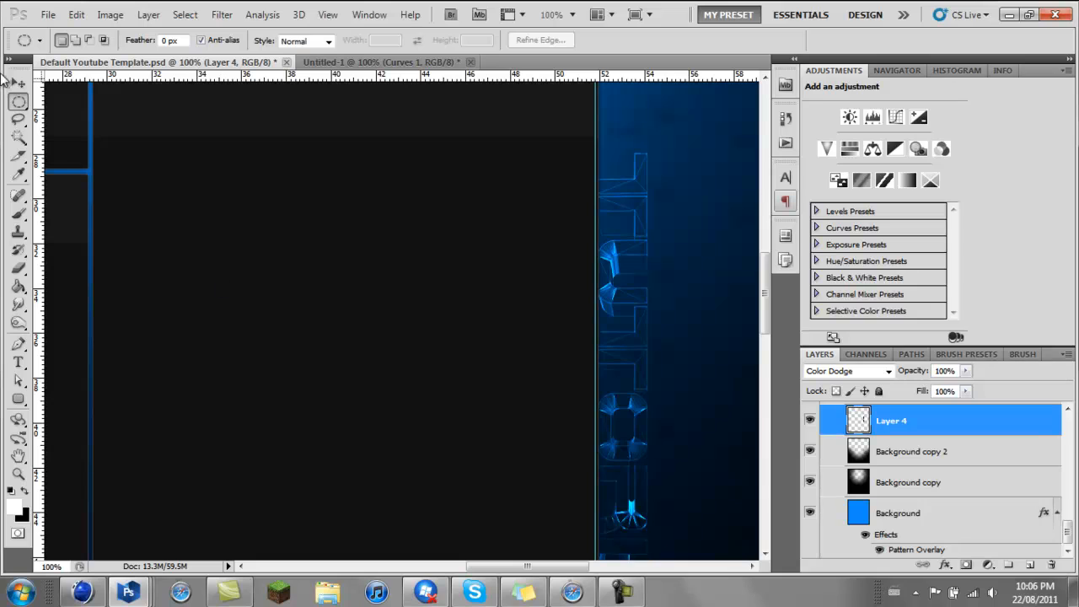
pyautogui.press('e')
pyautogui.click(68, 41)
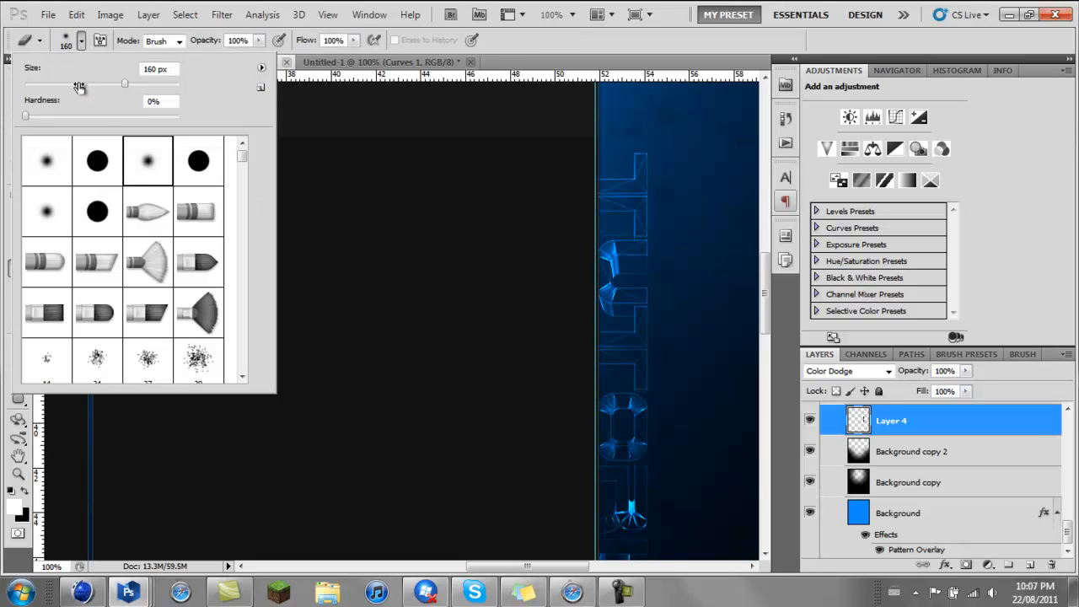
pyautogui.click(96, 160)
pyautogui.click(28, 85)
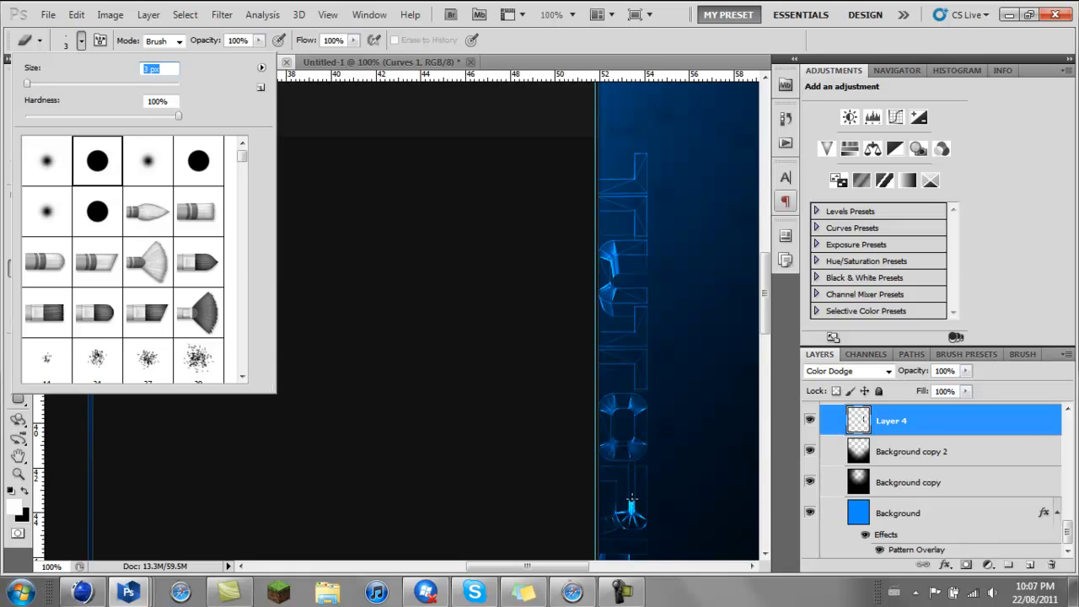
pyautogui.press('Return')
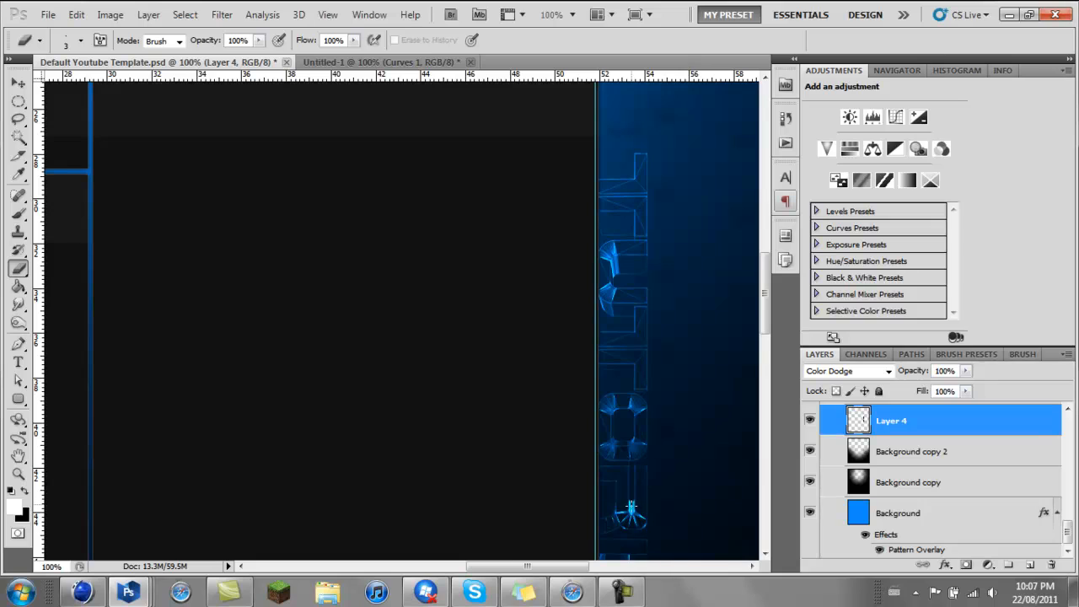
# Enlarge the eraser to 8 px and erase the overly bright spots in the wireframe letters
pyautogui.click(66, 44)
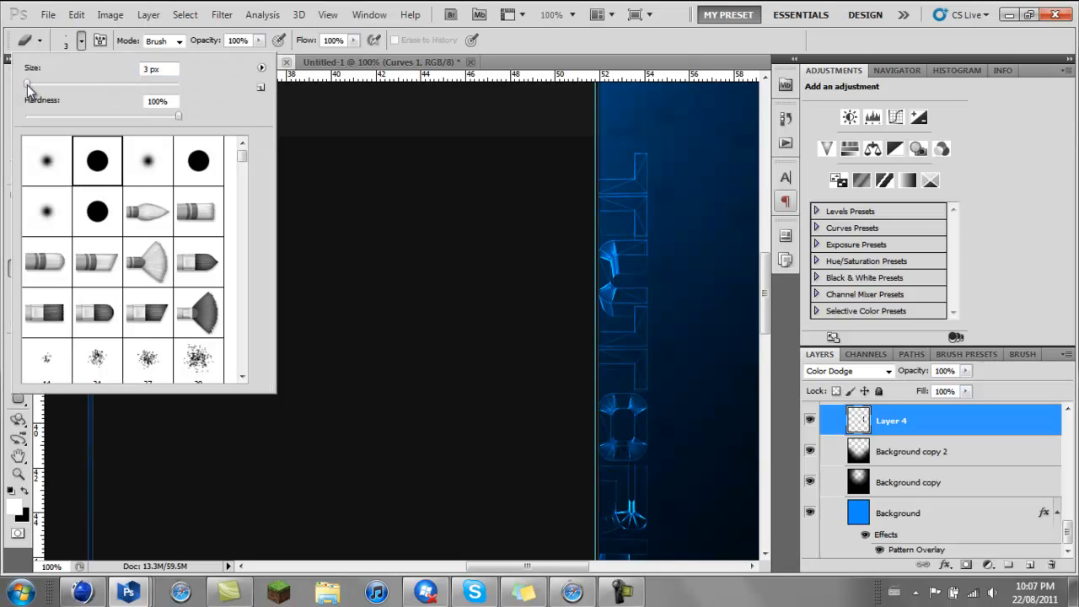
pyautogui.moveTo(27, 85); pyautogui.dragTo(32, 85)
pyautogui.press('Return')
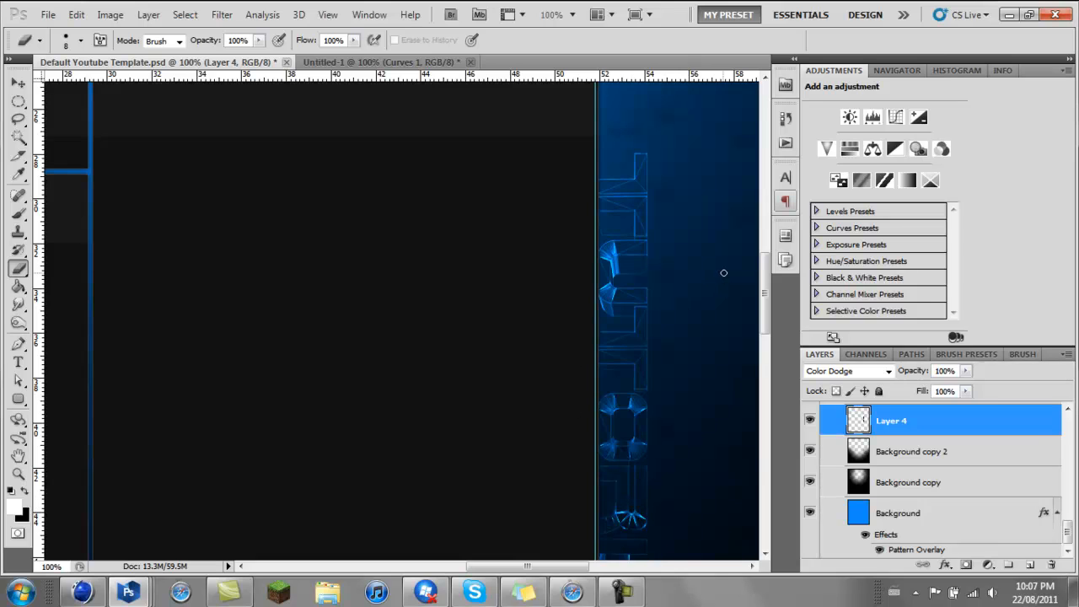
pyautogui.moveTo(766, 259); pyautogui.dragTo(765, 284)
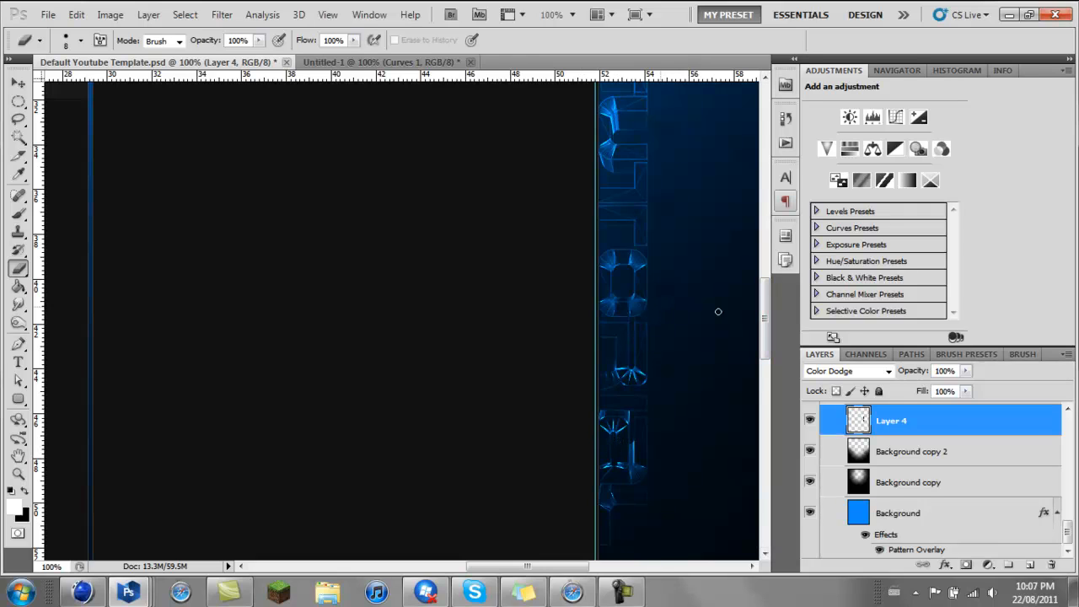
pyautogui.moveTo(765, 298)
pyautogui.mouseDown()
pyautogui.moveTo(765, 314)
pyautogui.moveTo(766, 301)
pyautogui.mouseUp()
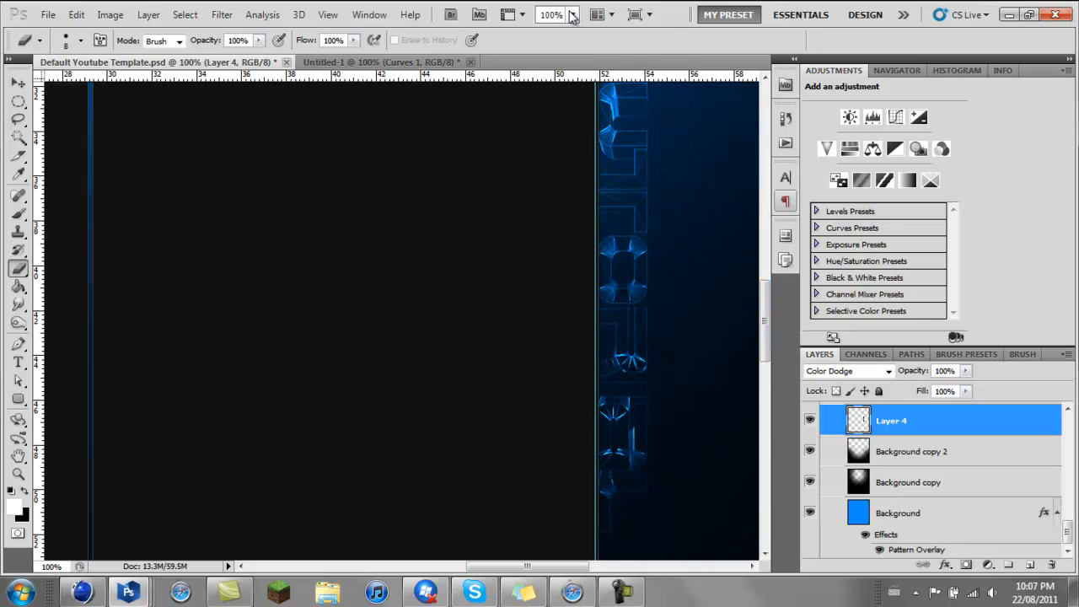
# Review the whole background at 25% zoom with the guides temporarily hidden
pyautogui.click(572, 15)
pyautogui.click(571, 52)
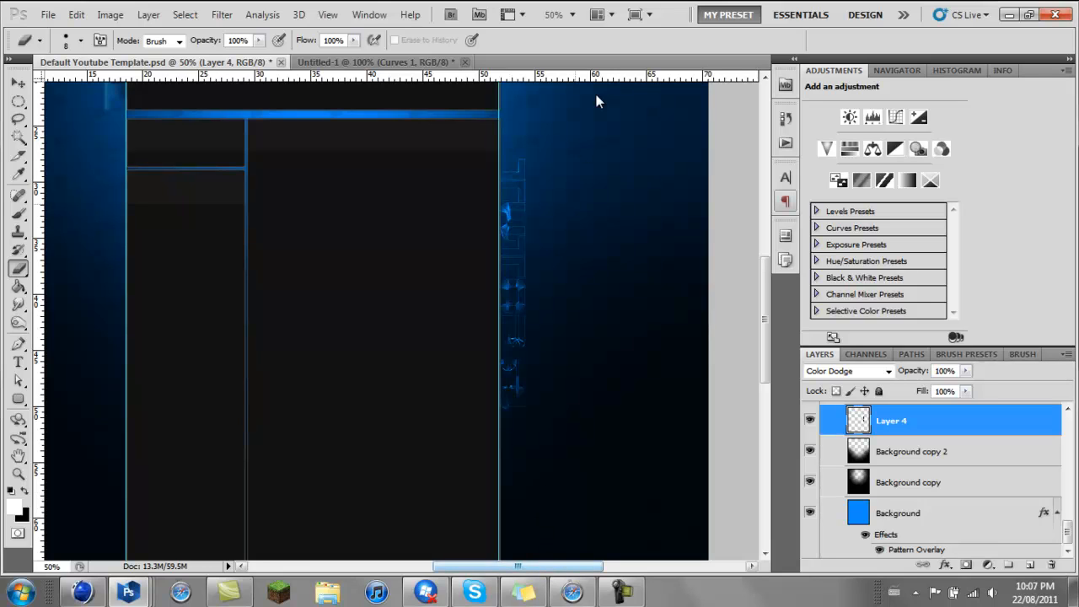
pyautogui.click(610, 14)
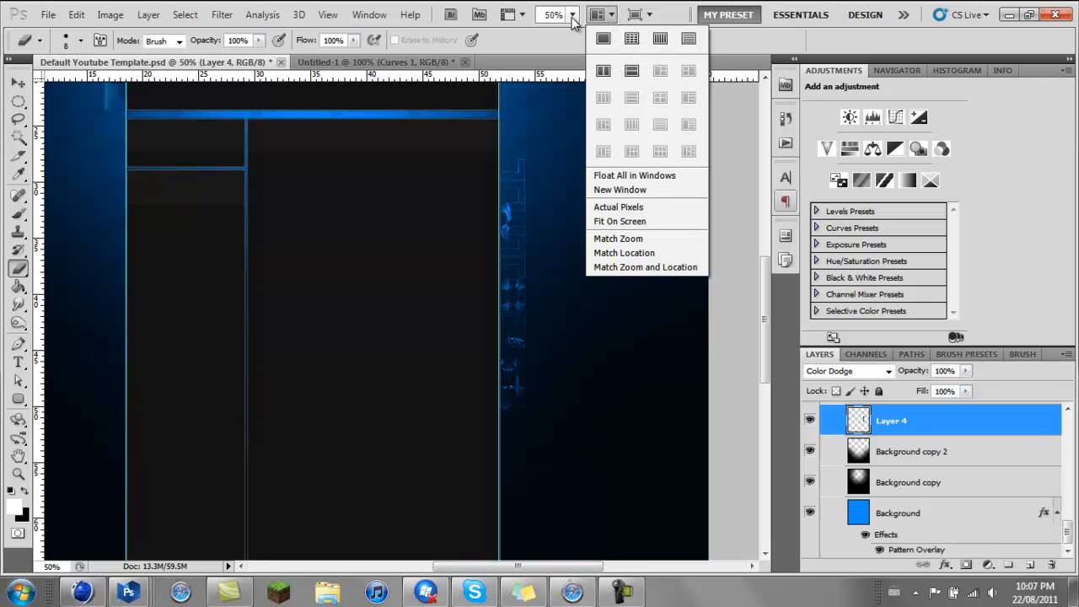
pyautogui.click(570, 15)
pyautogui.click(572, 14)
pyautogui.click(573, 34)
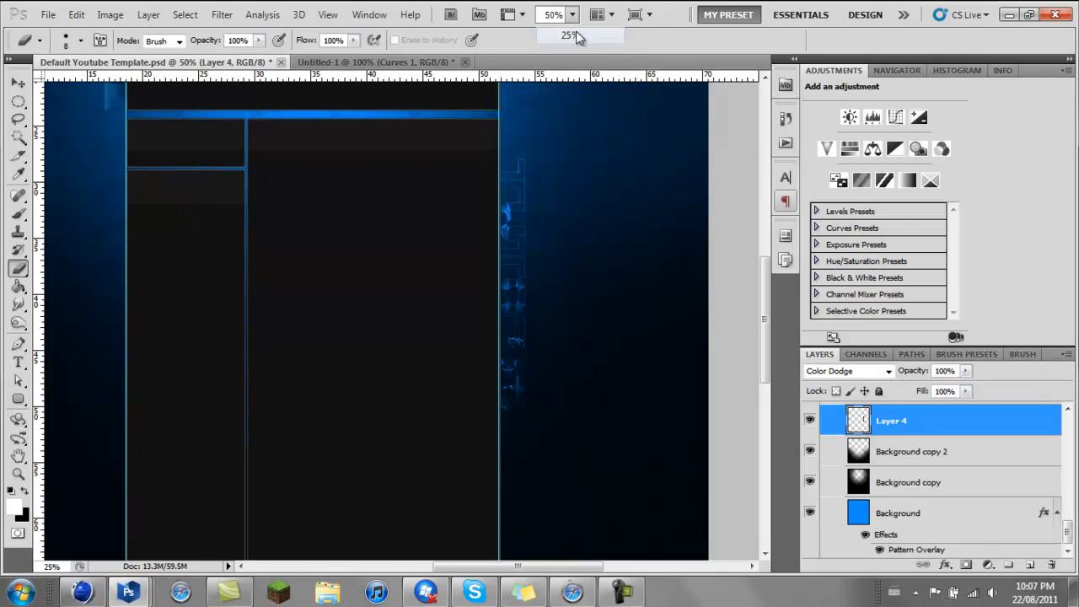
pyautogui.hotkey('ctrl', ';')
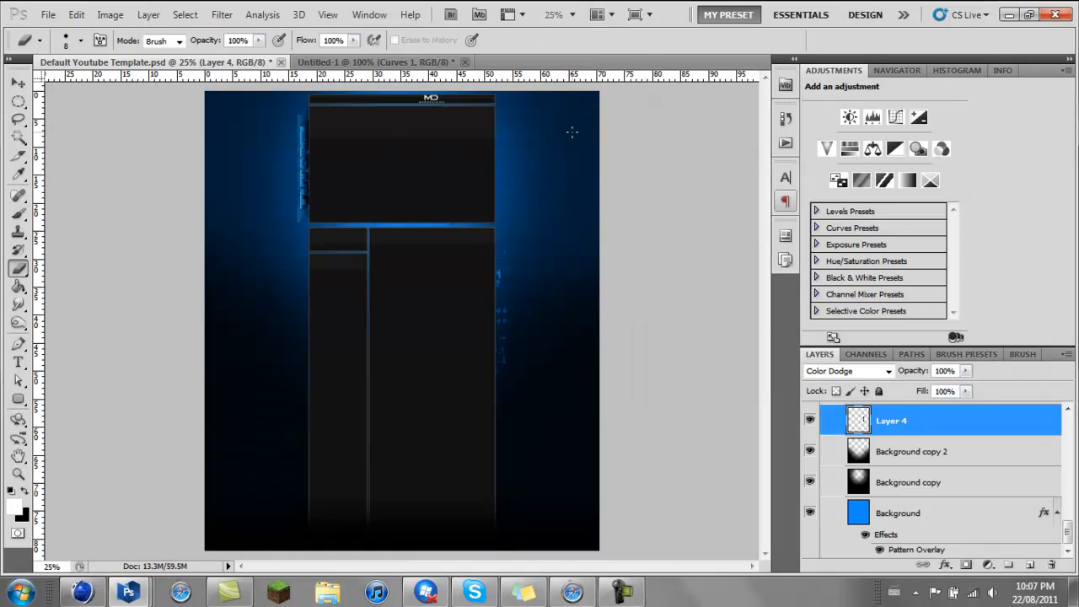
pyautogui.hotkey('ctrl', ';')
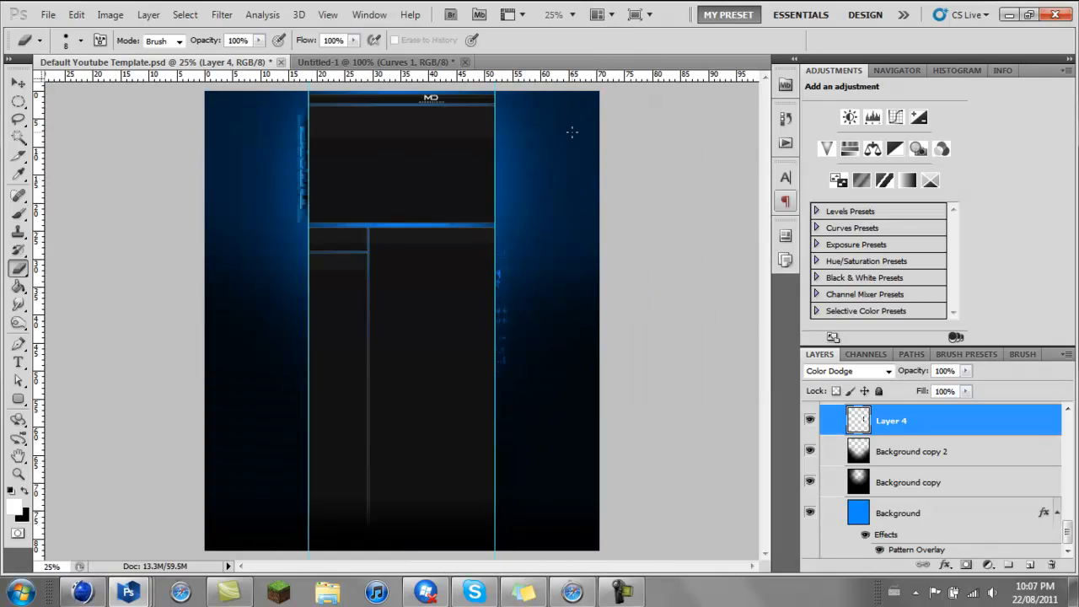
# Add a new empty layer directly above Background copy 2
pyautogui.click(573, 15)
pyautogui.click(578, 49)
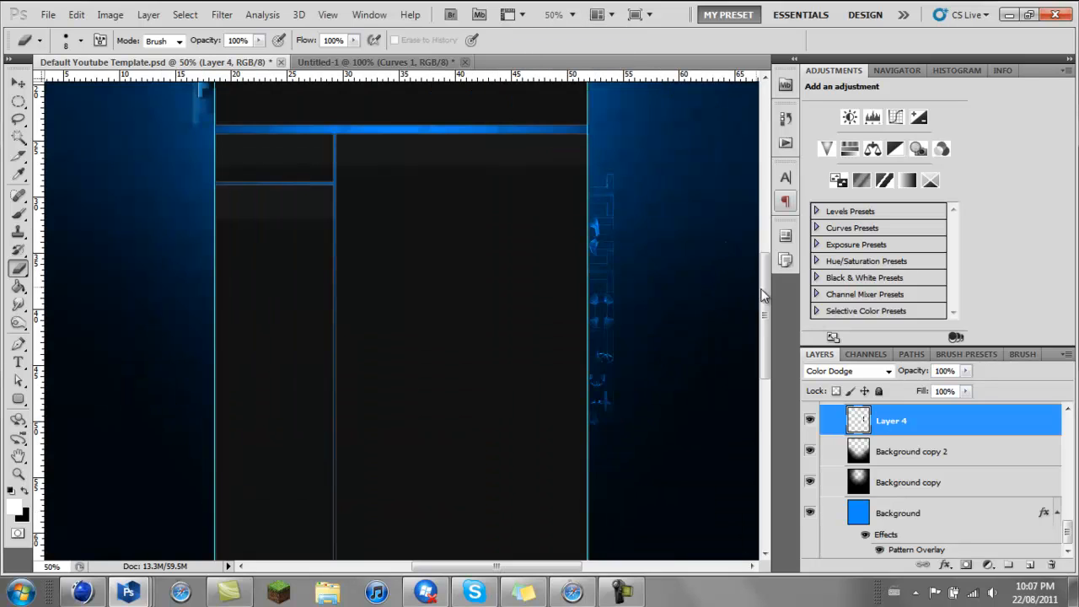
pyautogui.moveTo(768, 289); pyautogui.dragTo(760, 201)
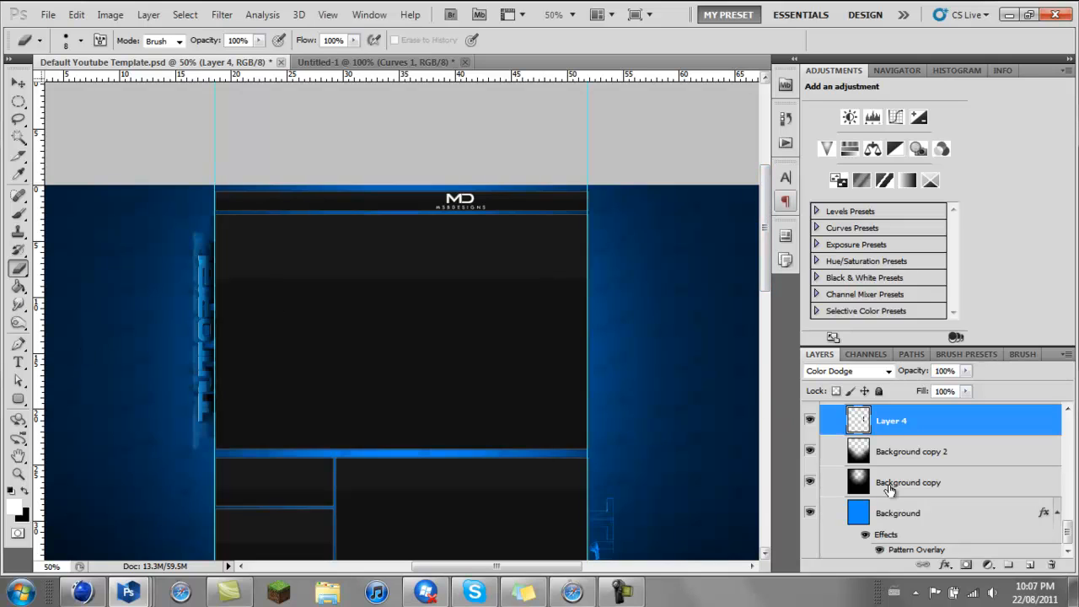
pyautogui.click(911, 453)
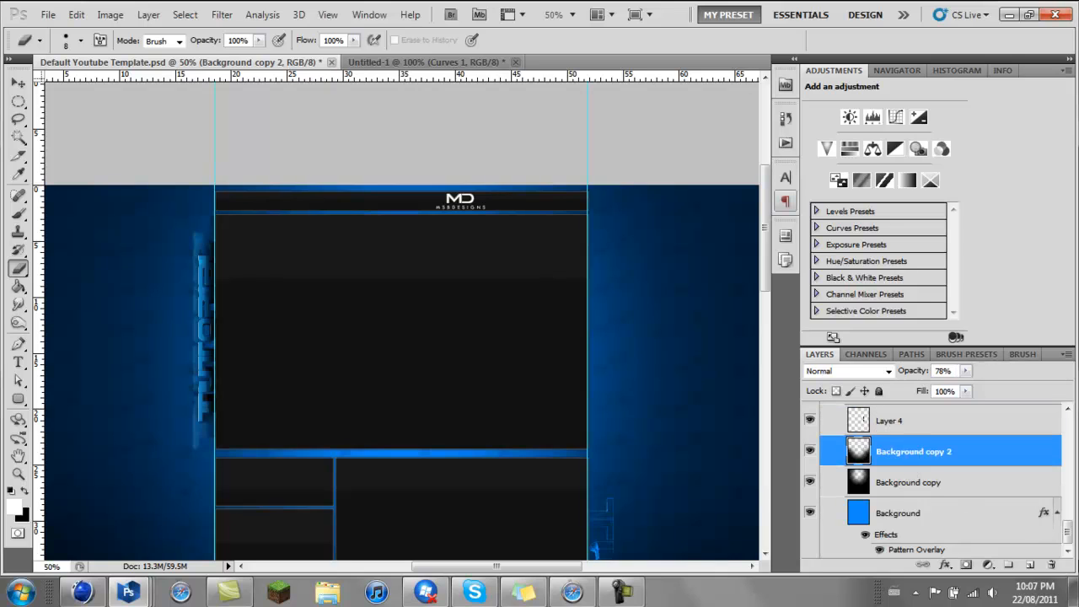
pyautogui.click(1031, 564)
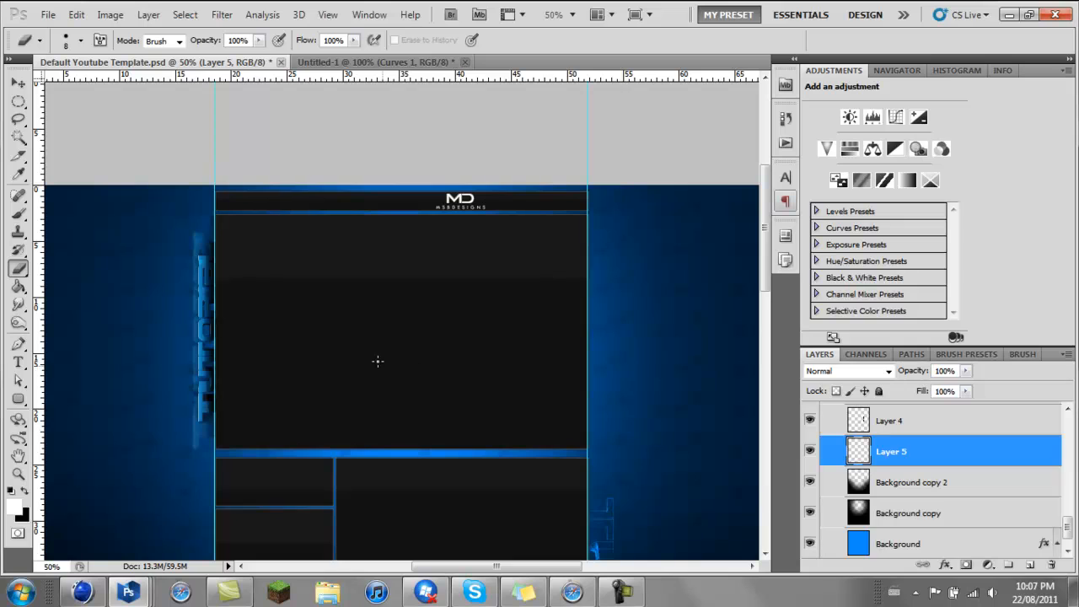
# Set up the Brush tool with a hard round 70 px tip
pyautogui.press('b')
pyautogui.click(69, 40)
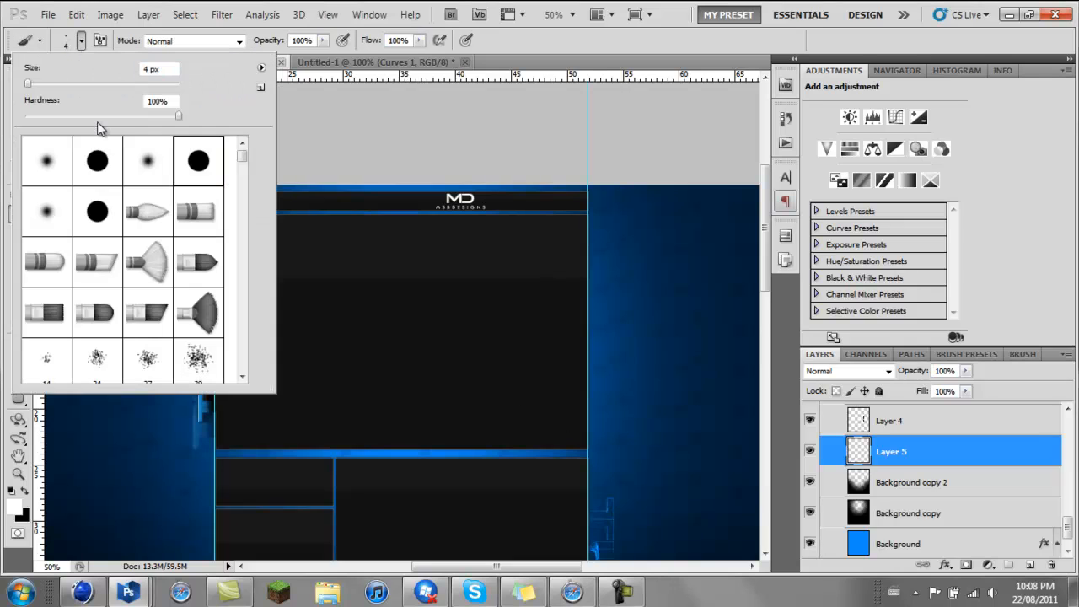
pyautogui.moveTo(27, 84); pyautogui.dragTo(63, 84)
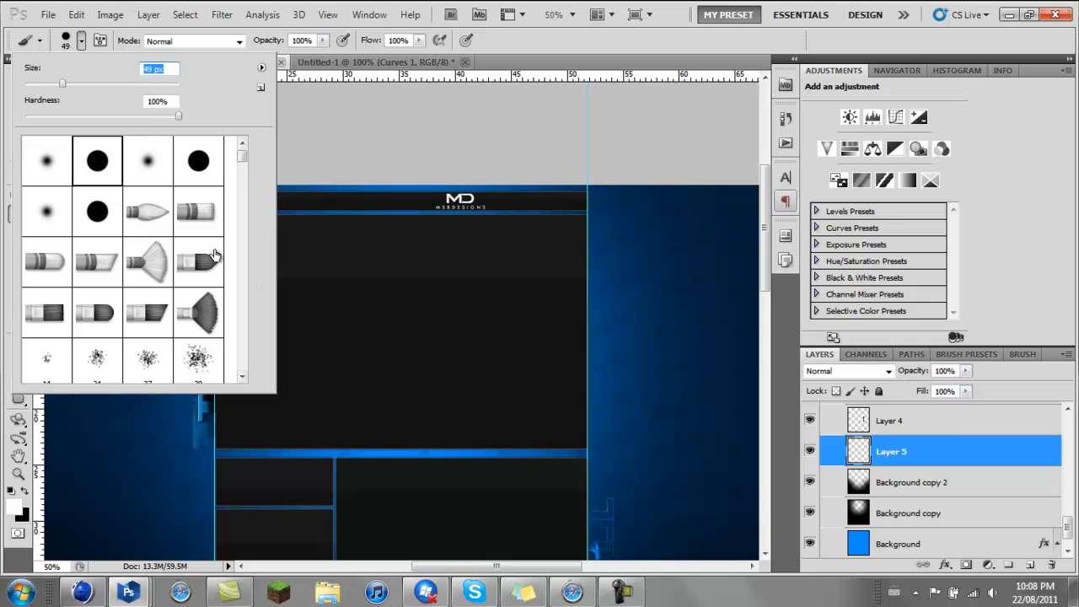
pyautogui.moveTo(66, 82); pyautogui.dragTo(77, 83)
pyautogui.press('Return')
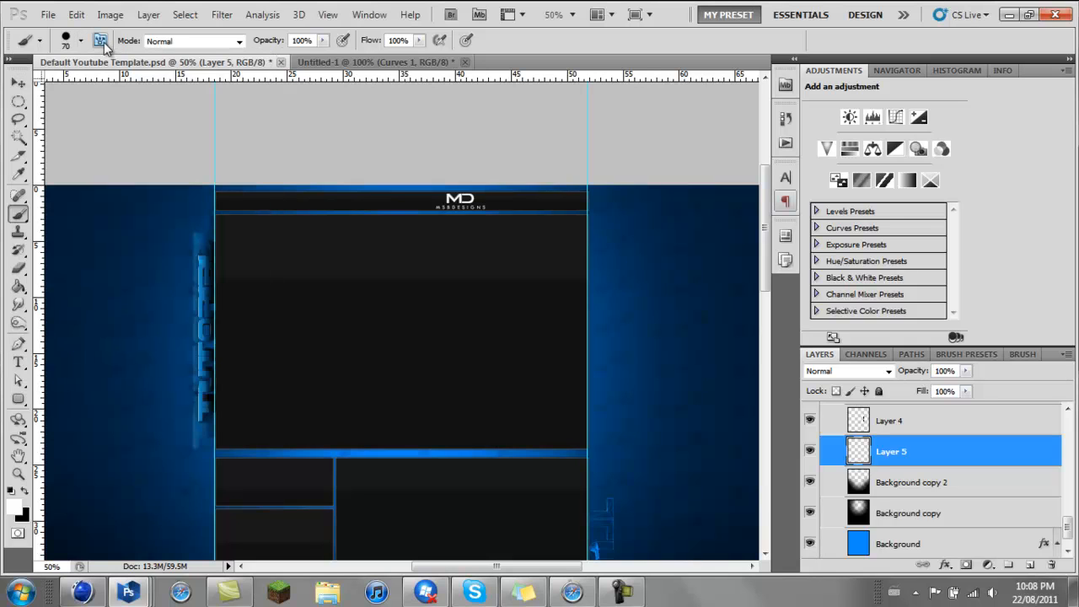
# Open the detailed brush settings and enable Shape Dynamics with 100% size jitter
pyautogui.click(102, 42)
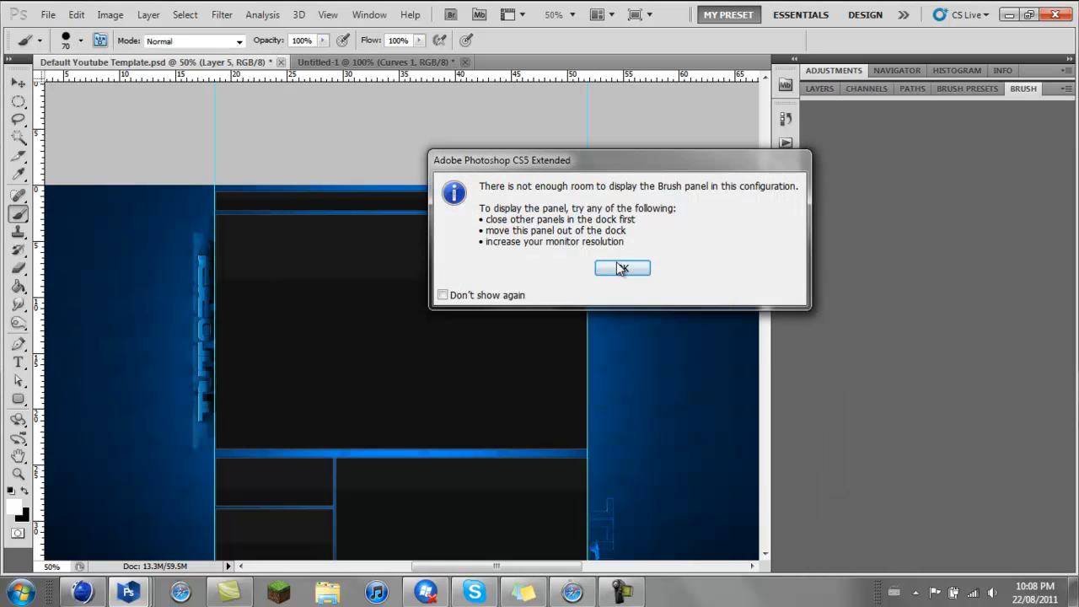
pyautogui.press('Return')
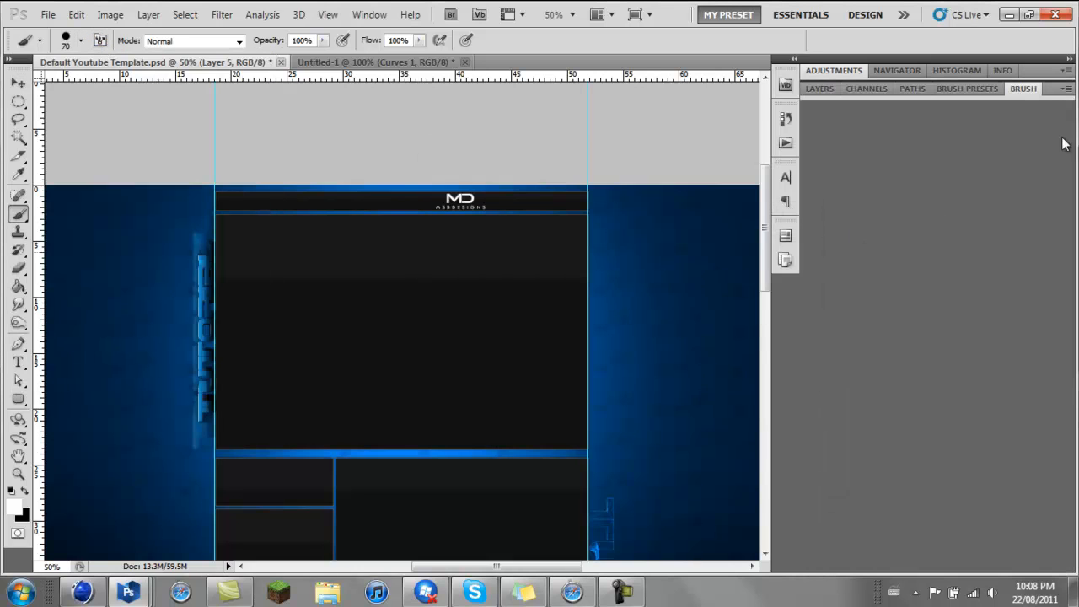
pyautogui.click(973, 92)
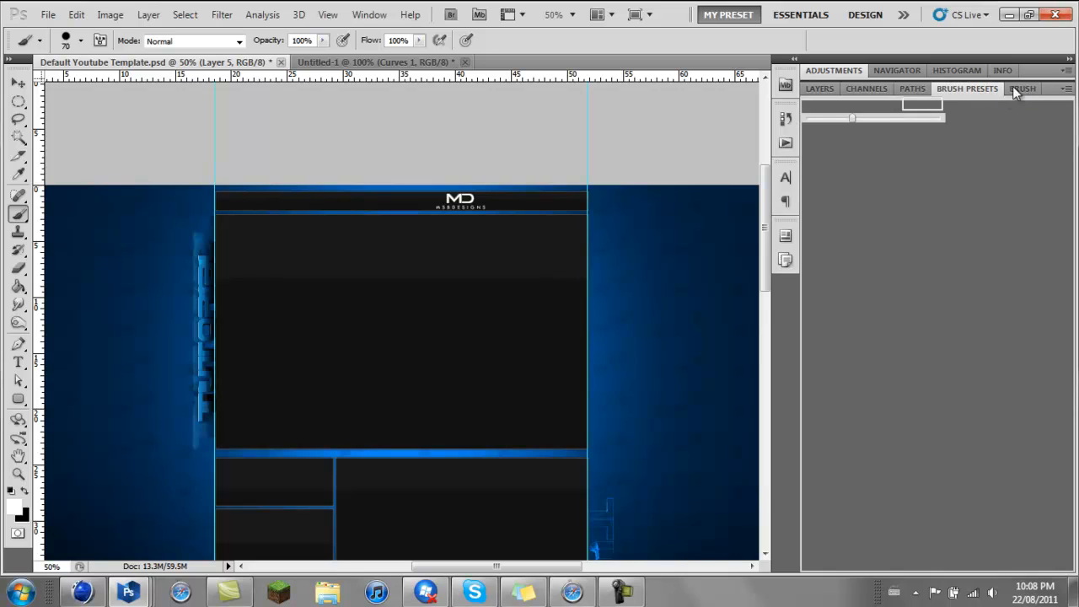
pyautogui.click(1016, 89)
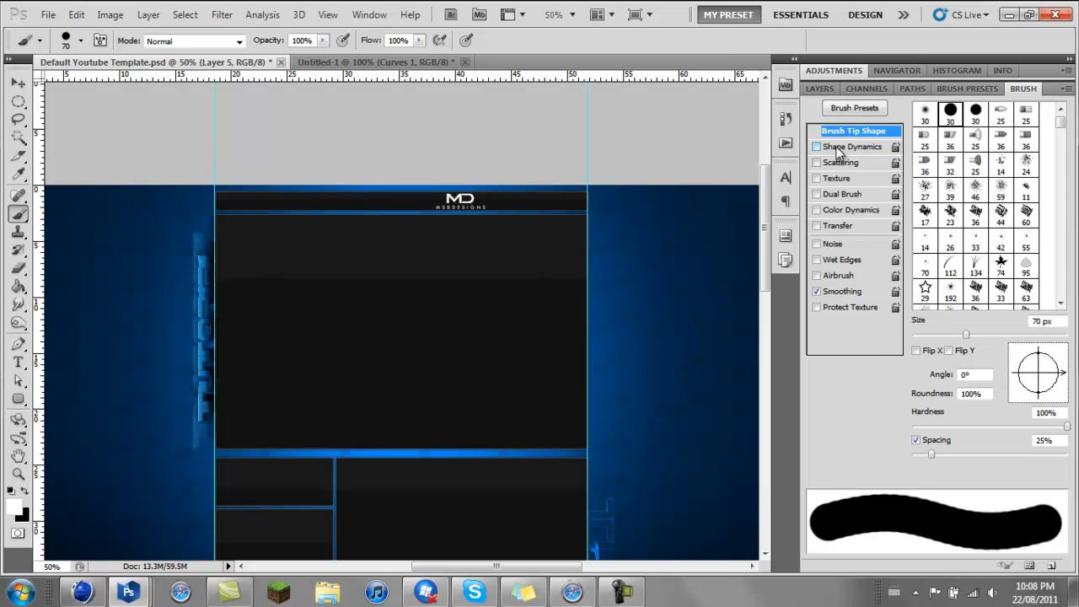
pyautogui.click(853, 146)
pyautogui.moveTo(915, 127); pyautogui.dragTo(1067, 120)
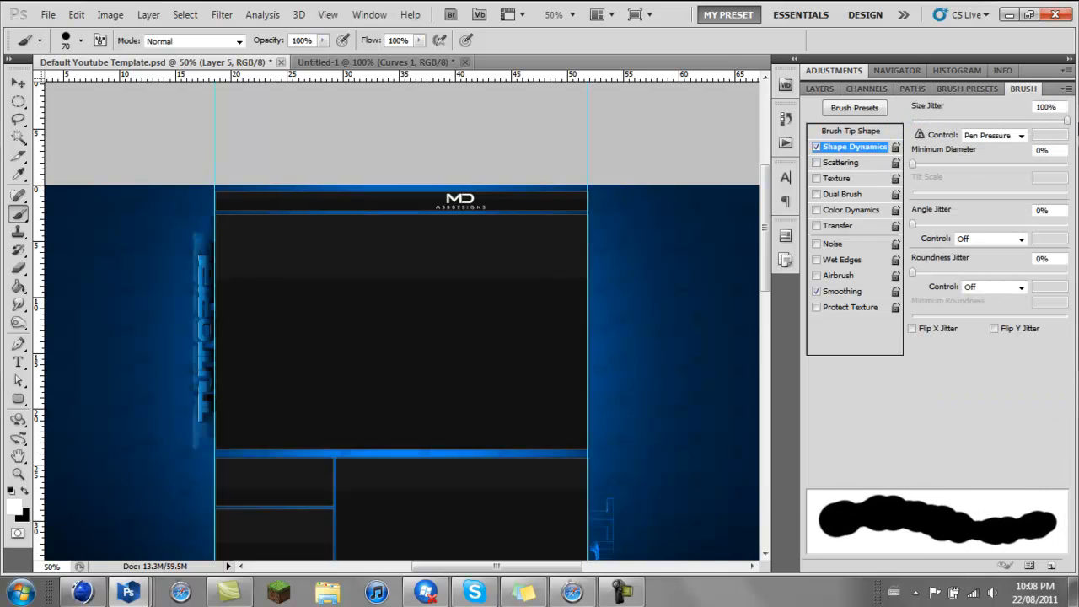
# Enable Scattering at 1000% and Color Dynamics with 100% foreground/background jitter for the brush
pyautogui.click(838, 164)
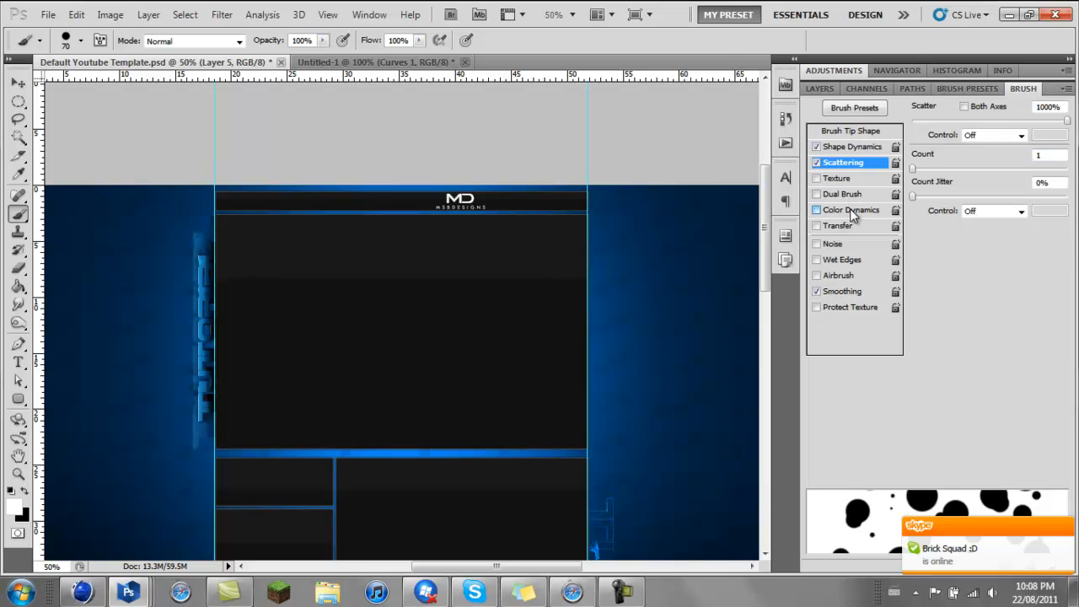
pyautogui.click(850, 209)
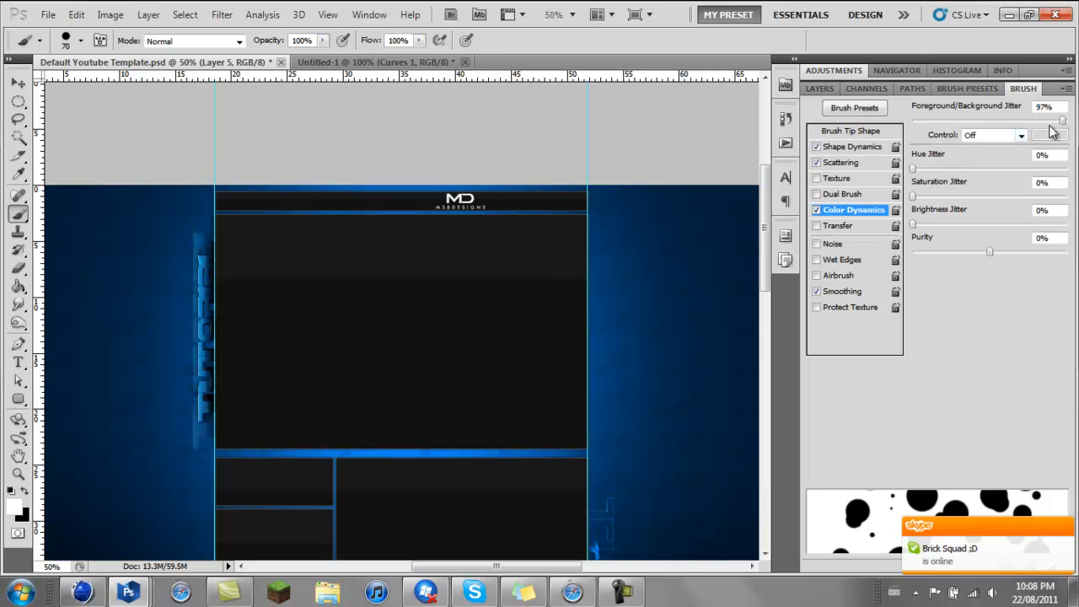
pyautogui.moveTo(1063, 122); pyautogui.dragTo(1070, 121)
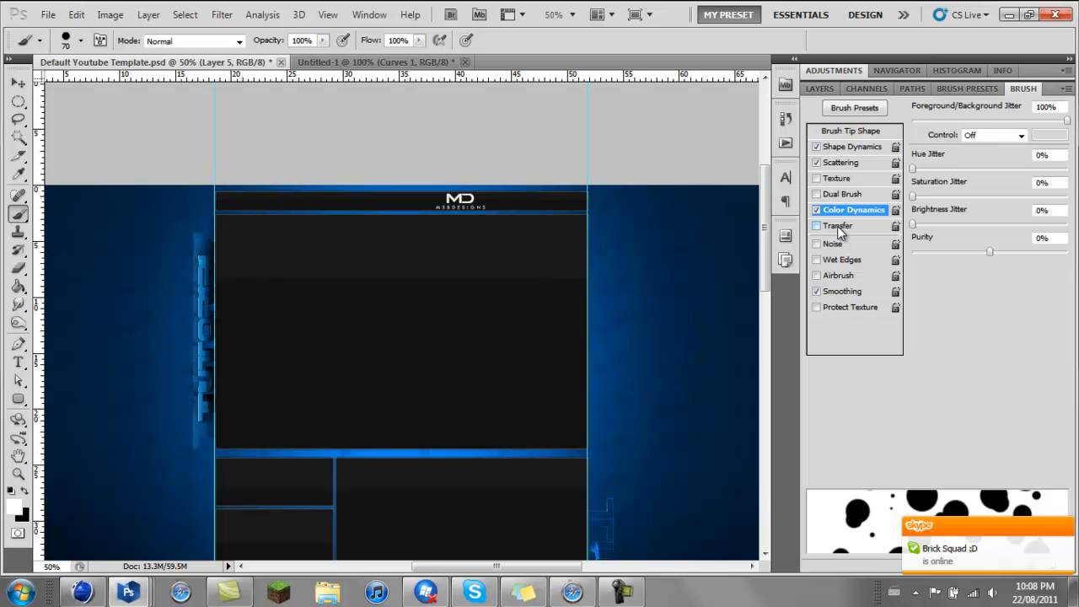
# Enable Transfer with 100% opacity jitter for the brush
pyautogui.click(837, 226)
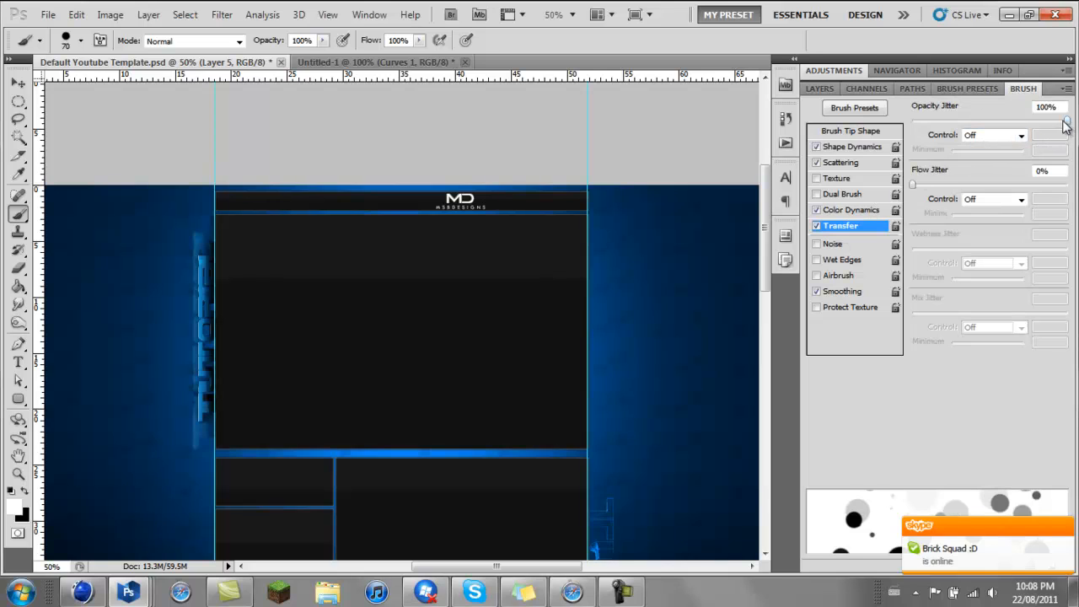
pyautogui.click(822, 88)
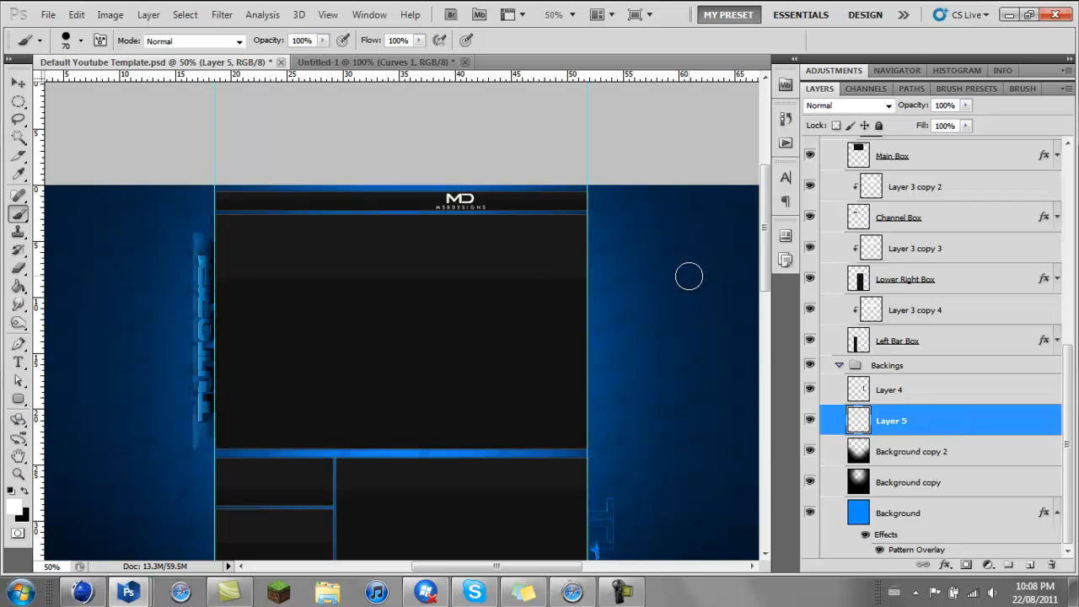
# Paint scattered dots on Layer 5 around the vertical title left of the boxes and lower the layer's opacity to 17%
pyautogui.scroll(-1, 763, 223)
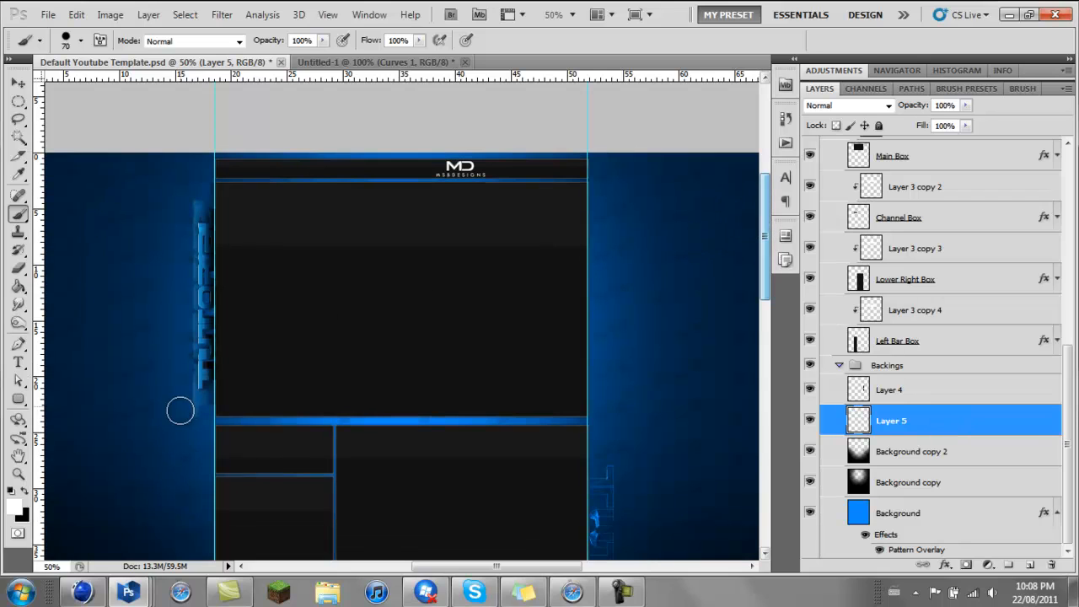
pyautogui.moveTo(181, 390)
pyautogui.mouseDown()
pyautogui.moveTo(212, 305)
pyautogui.moveTo(177, 300)
pyautogui.moveTo(186, 250)
pyautogui.moveTo(172, 222)
pyautogui.moveTo(139, 327)
pyautogui.moveTo(159, 410)
pyautogui.moveTo(120, 457)
pyautogui.mouseUp()
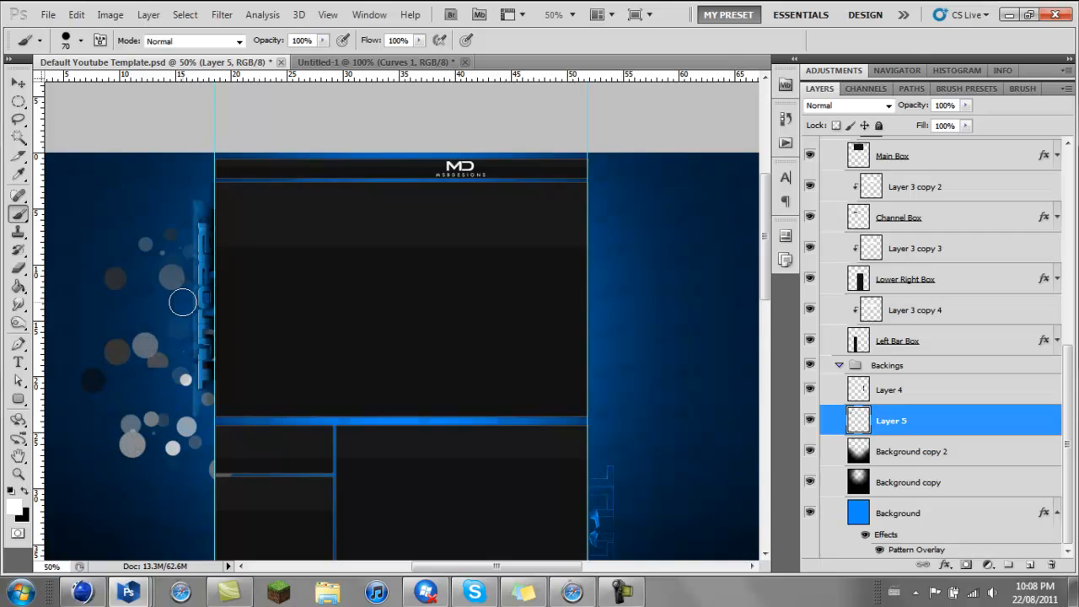
pyautogui.click(175, 207)
pyautogui.click(152, 513)
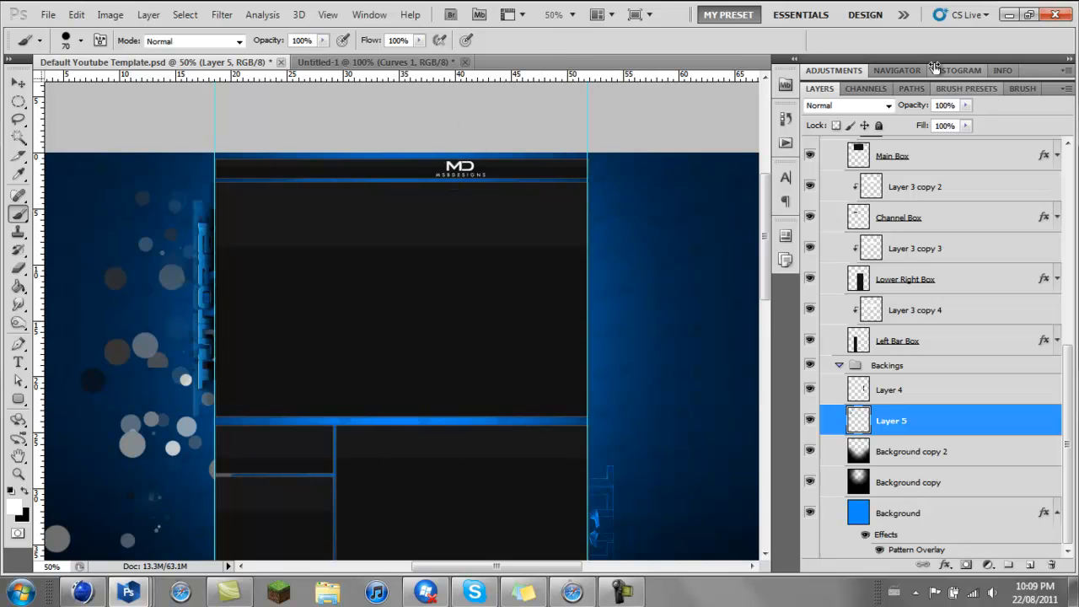
pyautogui.moveTo(898, 110); pyautogui.dragTo(849, 125)
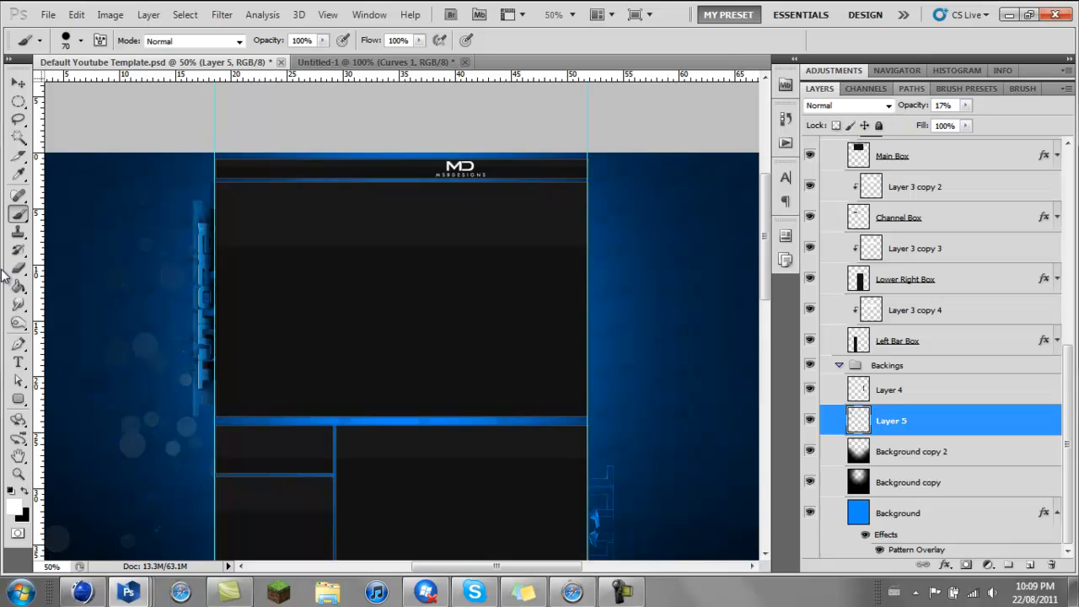
# Shift the dots on Layer 5 upward, duplicate the layer, and place the copy on the right side of the background
pyautogui.click(17, 83)
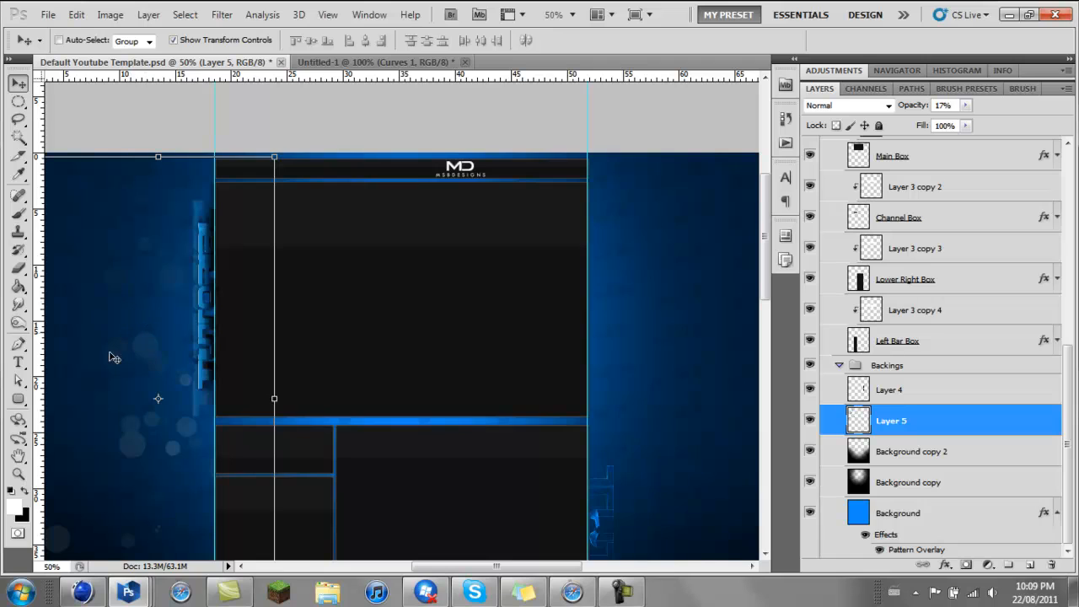
pyautogui.moveTo(110, 354); pyautogui.dragTo(114, 259)
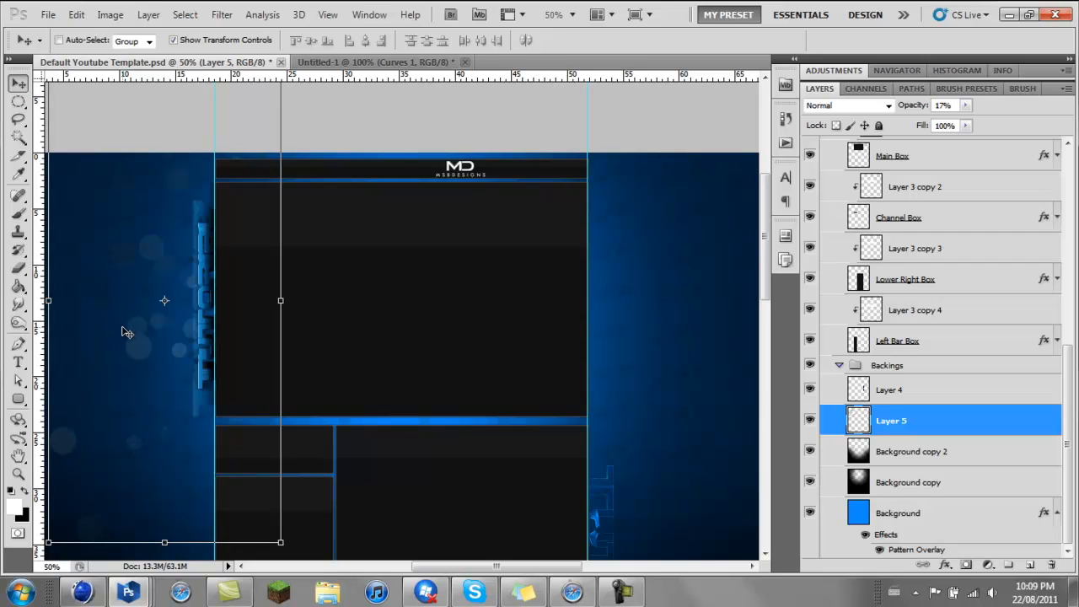
pyautogui.hotkey('ctrl', 'j')
pyautogui.moveTo(127, 333); pyautogui.dragTo(665, 359)
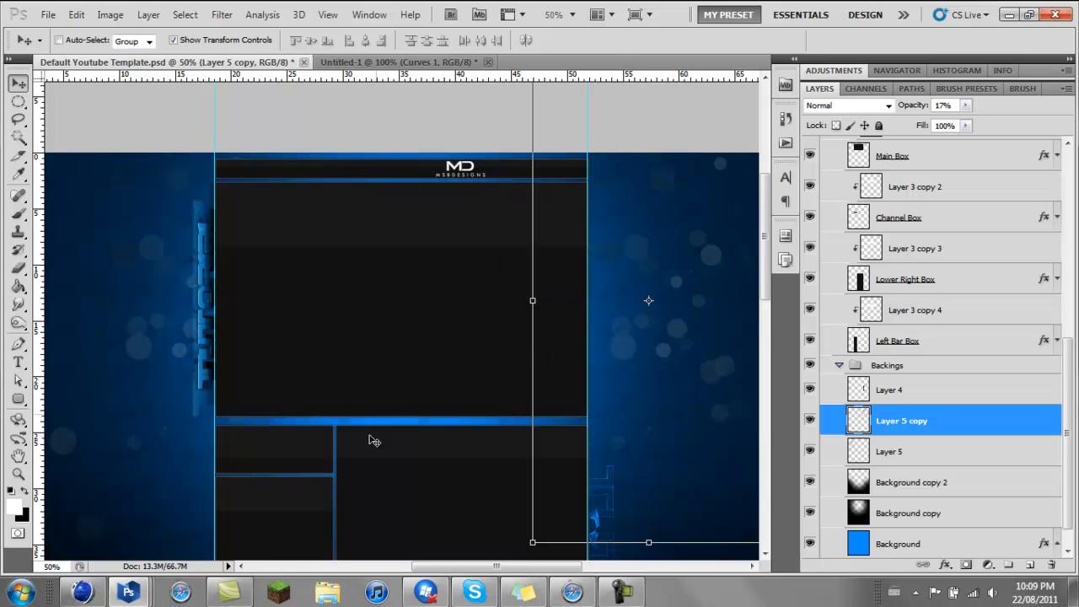
# Reapply the last Gaussian Blur to Layer 5 copy and check both sides of the background
pyautogui.click(222, 14)
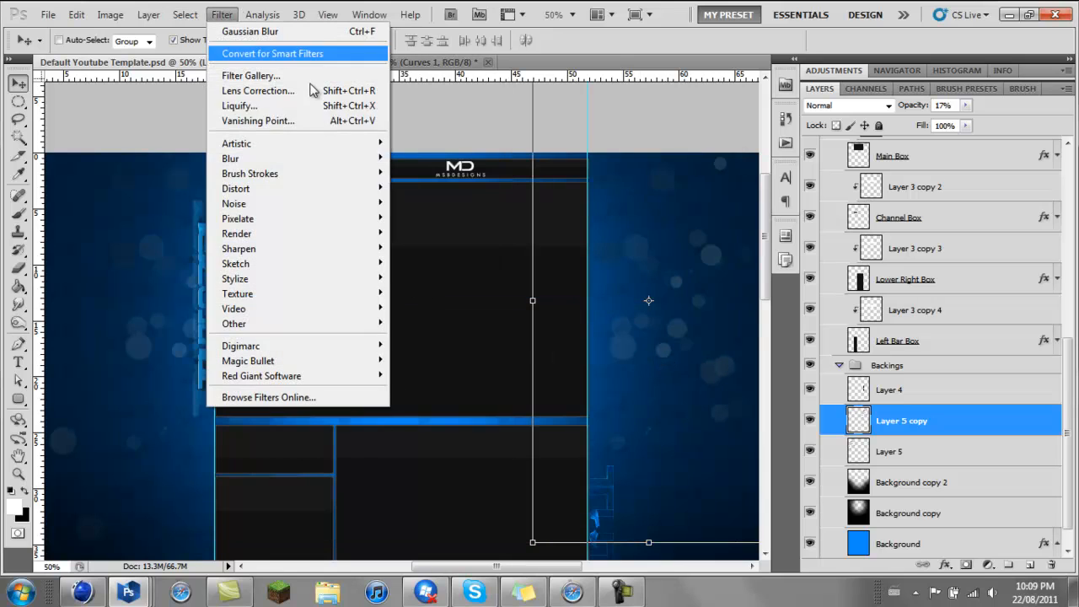
pyautogui.click(253, 31)
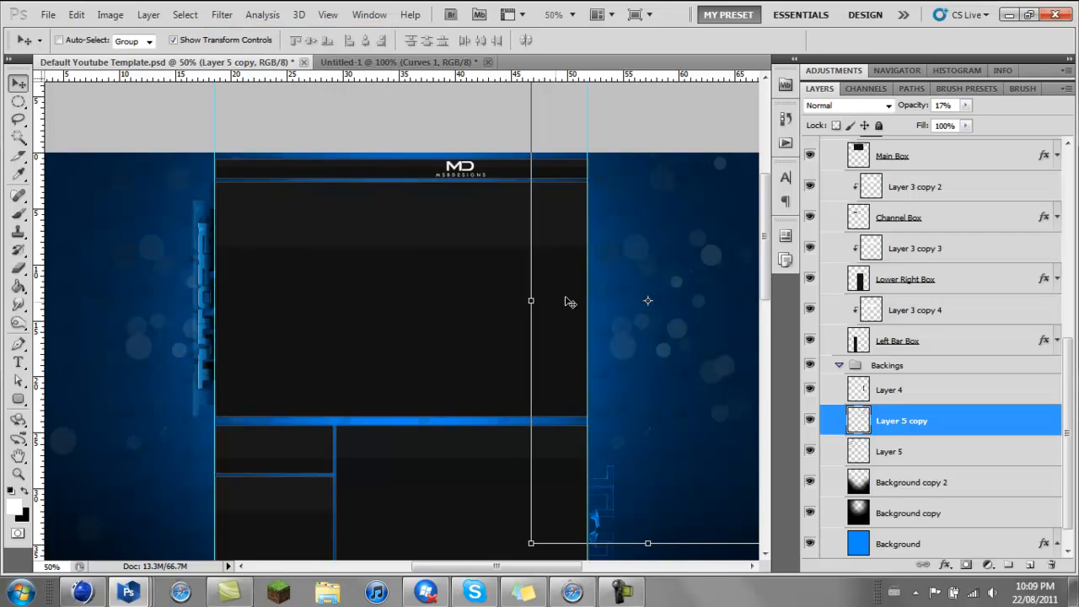
pyautogui.scroll(-5, 480, 241)
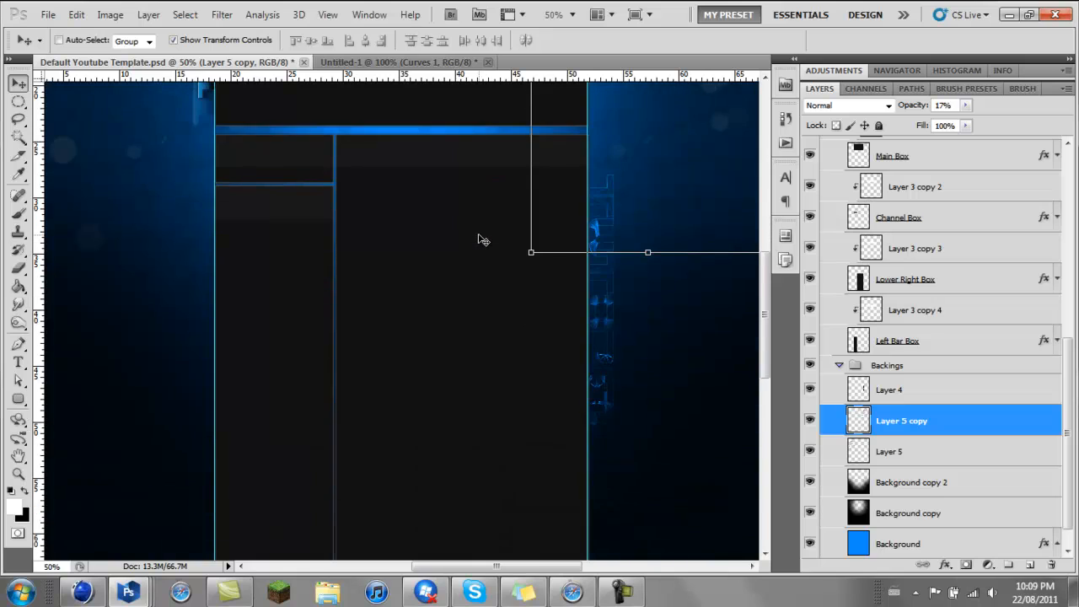
pyautogui.scroll(6, 480, 241)
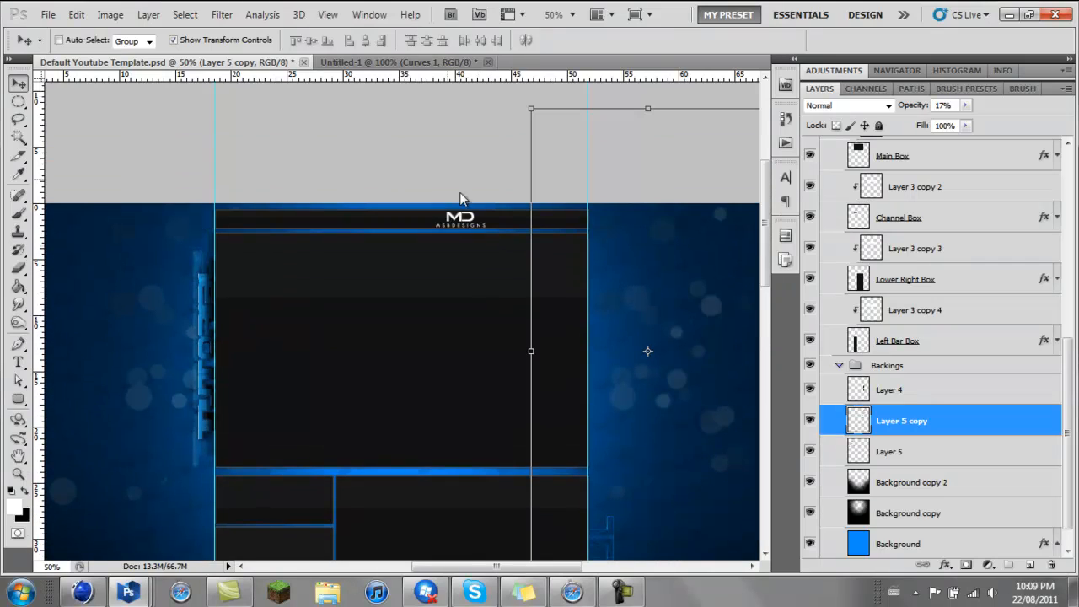
pyautogui.click(623, 594)
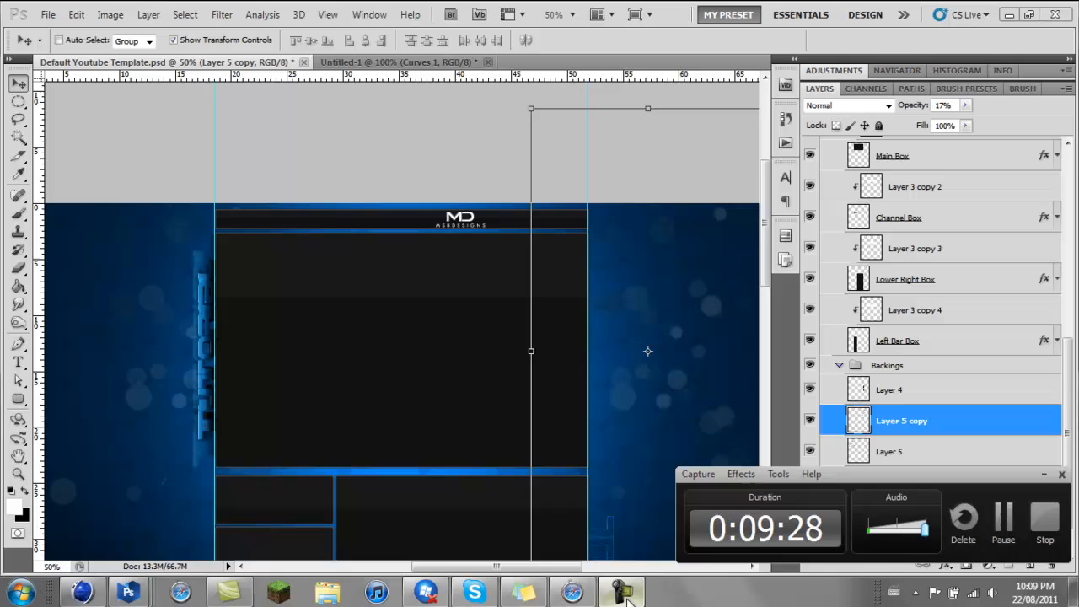
pyautogui.click(1044, 475)
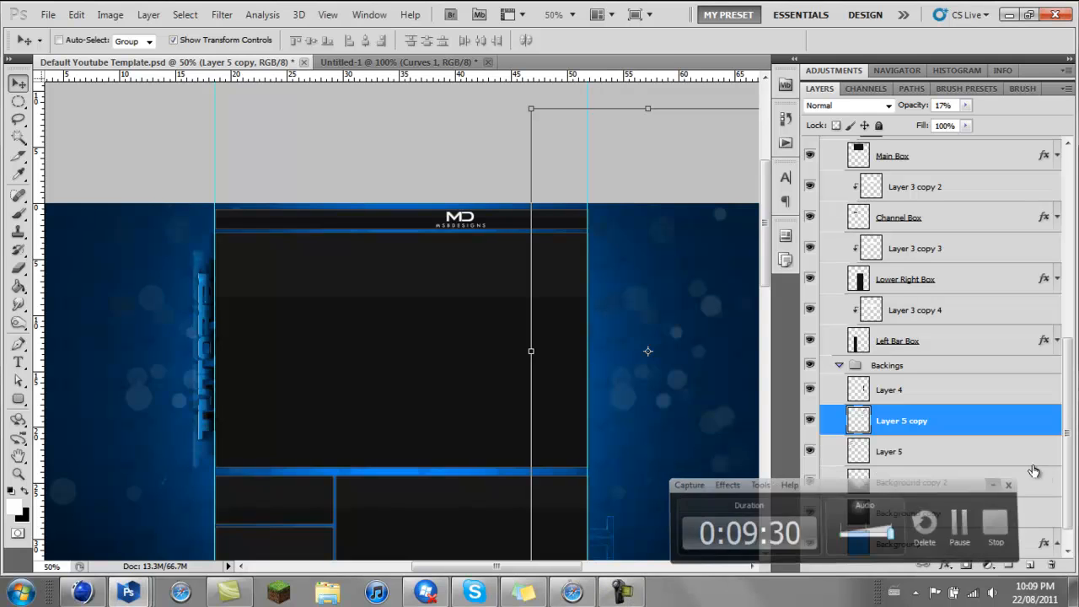
# Start opening a file and browse from the Desktop through Graphics recourses and Screenshots to the Flares folder
pyautogui.click(44, 19)
pyautogui.click(68, 45)
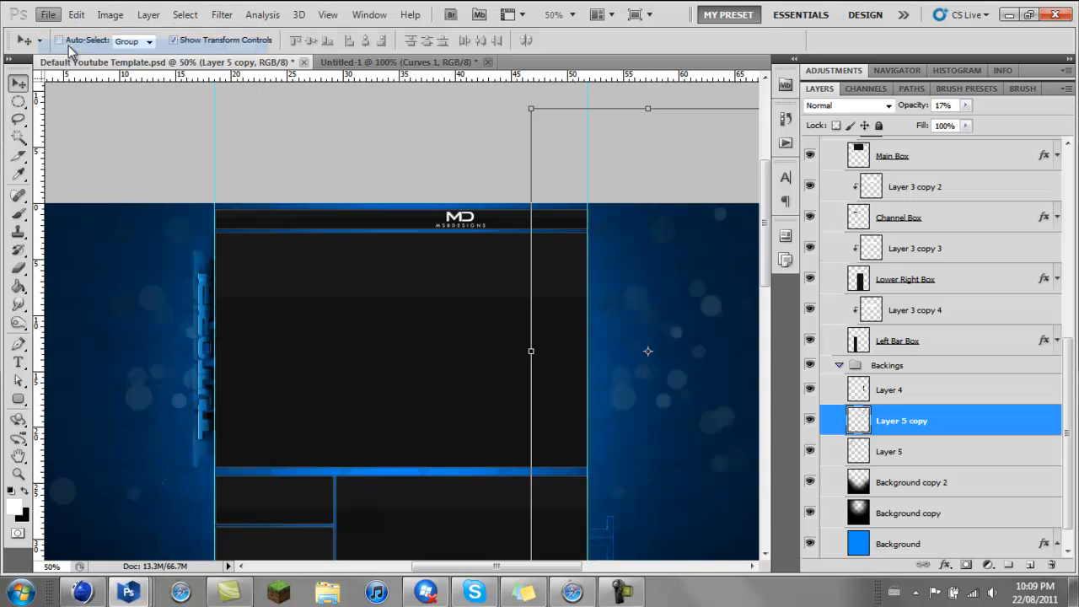
pyautogui.click(363, 150)
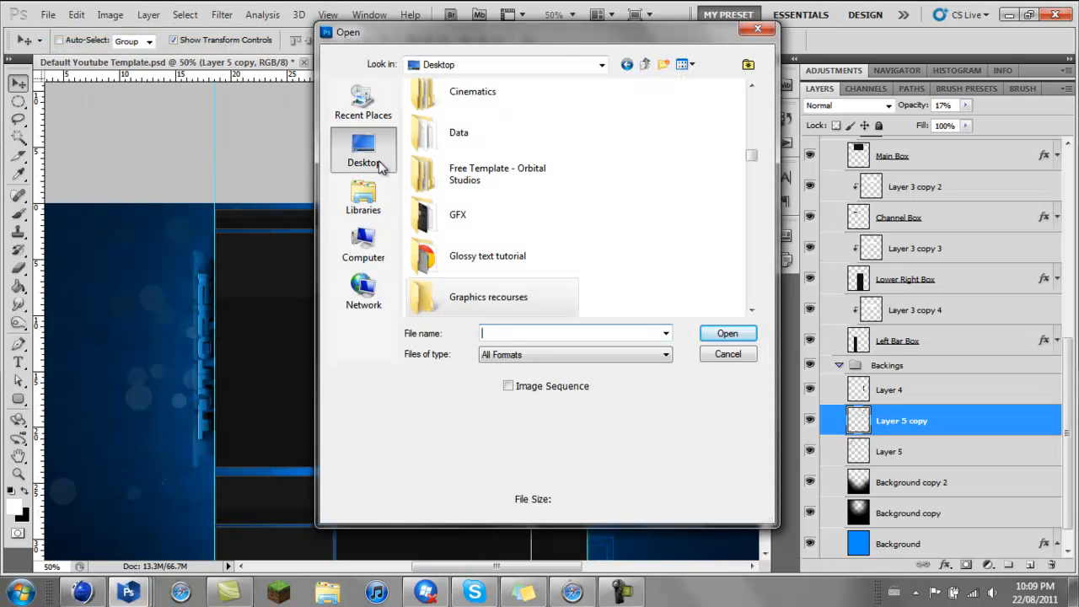
pyautogui.doubleClick(518, 313)
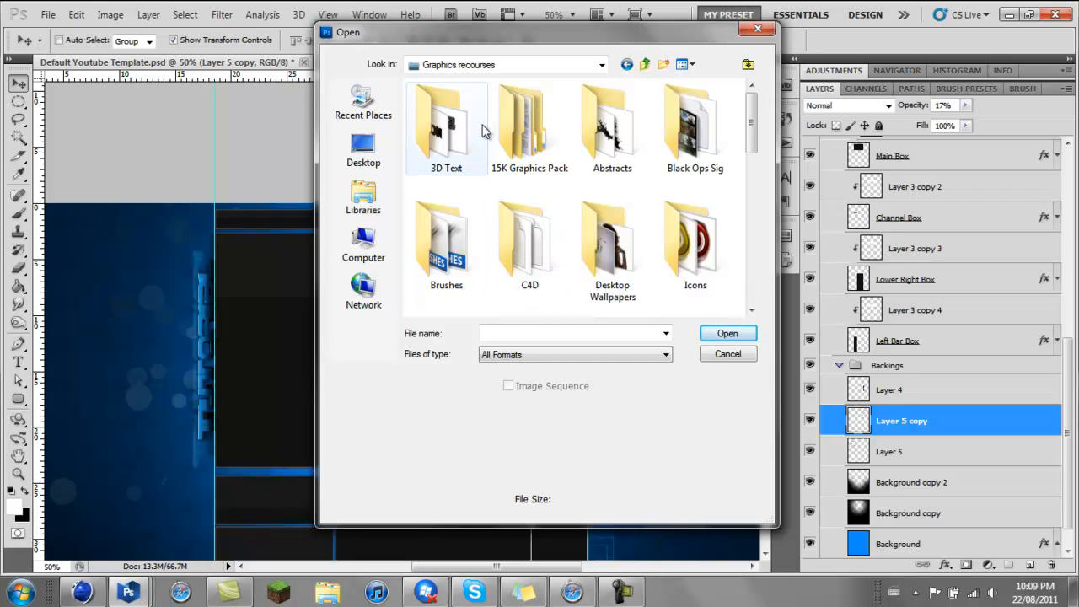
pyautogui.click(561, 333)
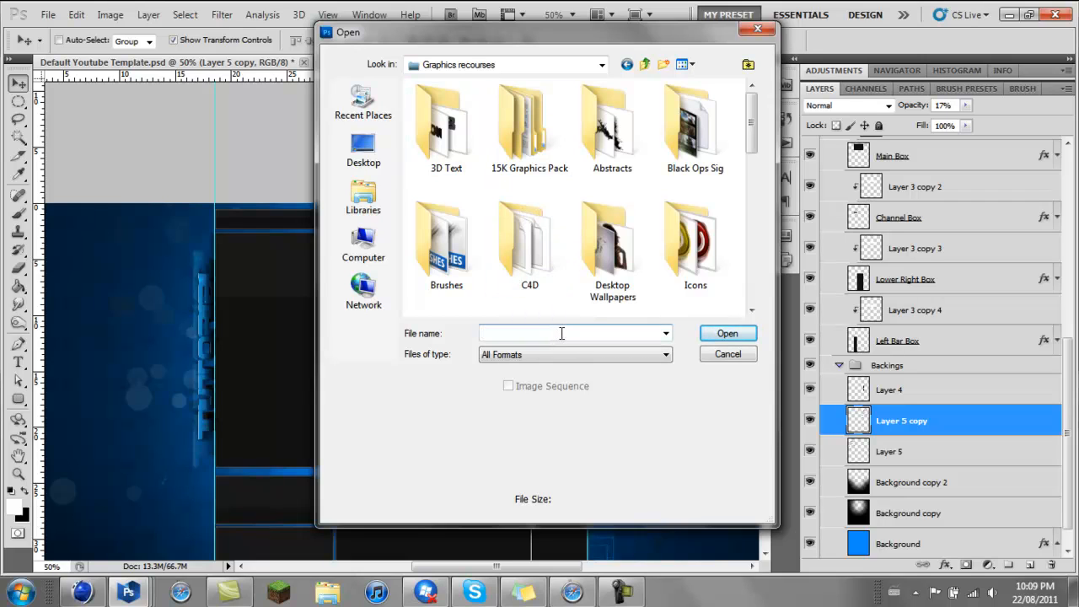
pyautogui.write('screenshots')
pyautogui.press('Return')
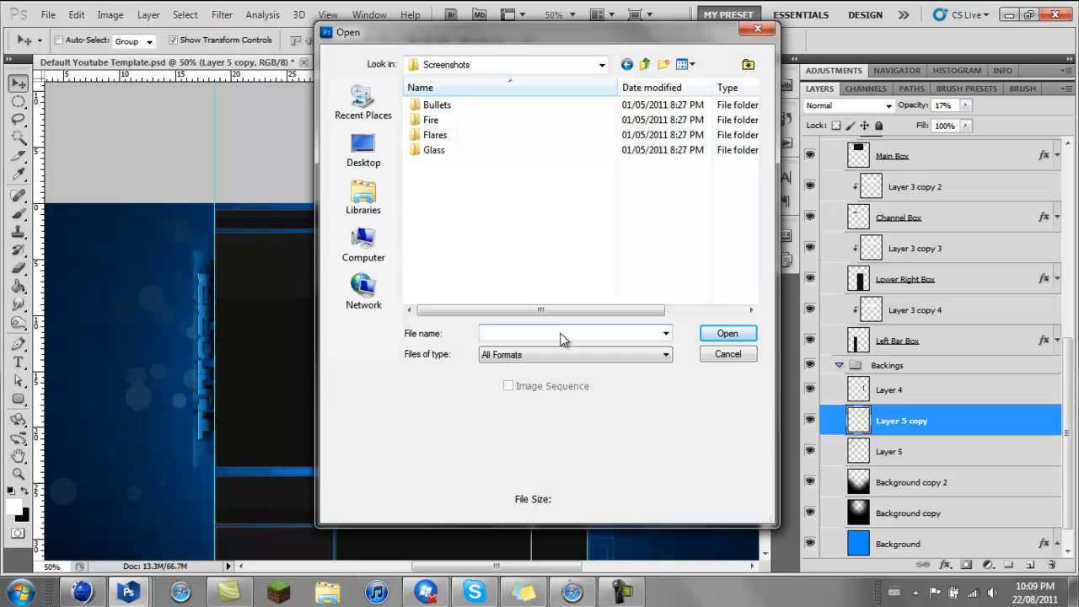
pyautogui.doubleClick(468, 137)
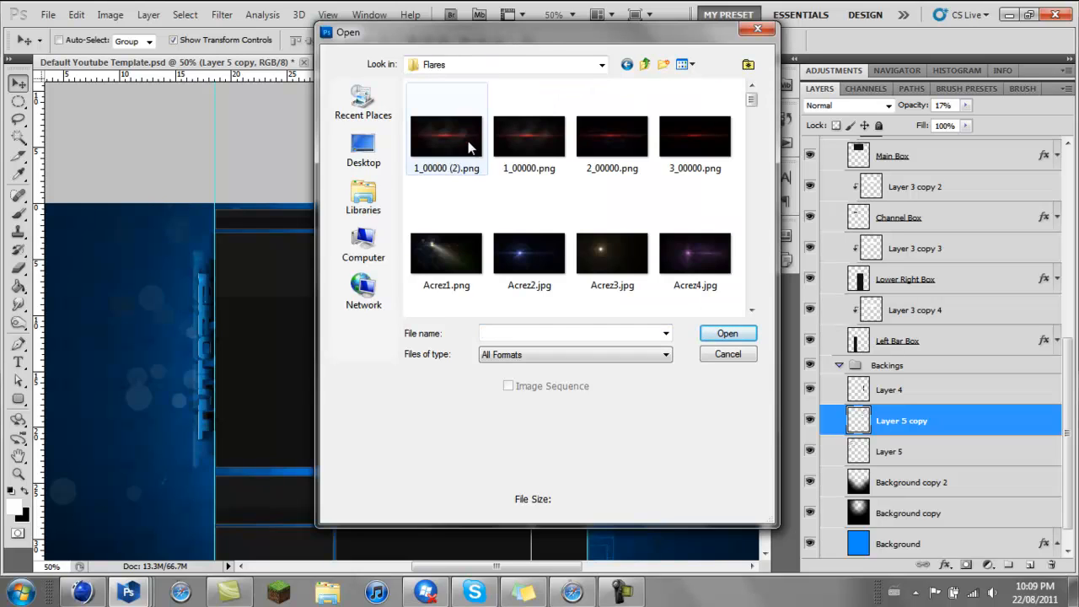
# Look through the flare images and open the blue flare Comp 1_00000.png
pyautogui.scroll(-3, 468, 152)
pyautogui.scroll(-3, 531, 182)
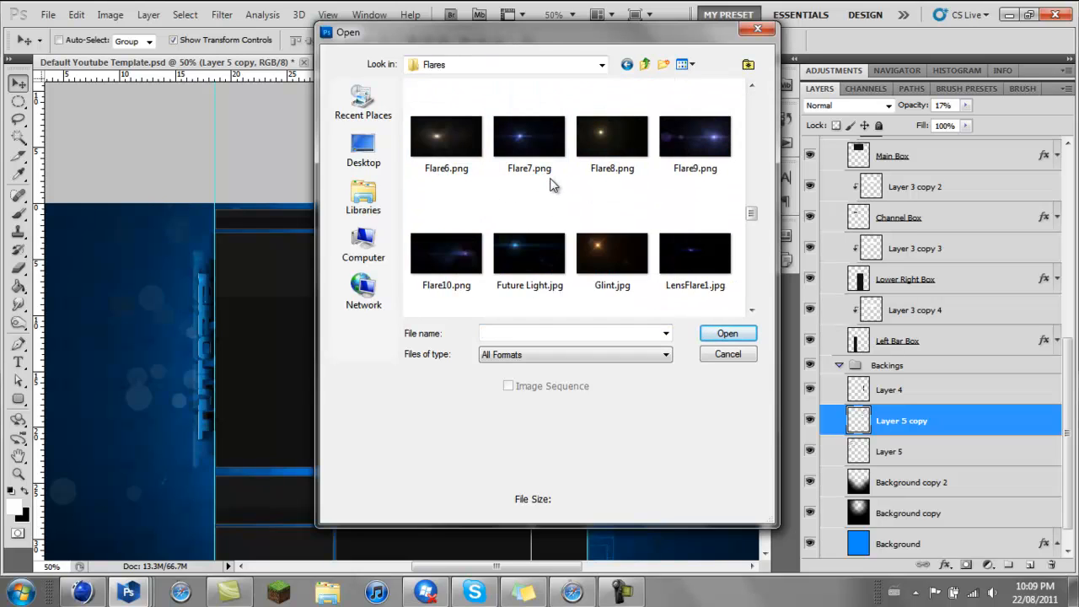
pyautogui.scroll(3, 552, 185)
pyautogui.scroll(2, 553, 185)
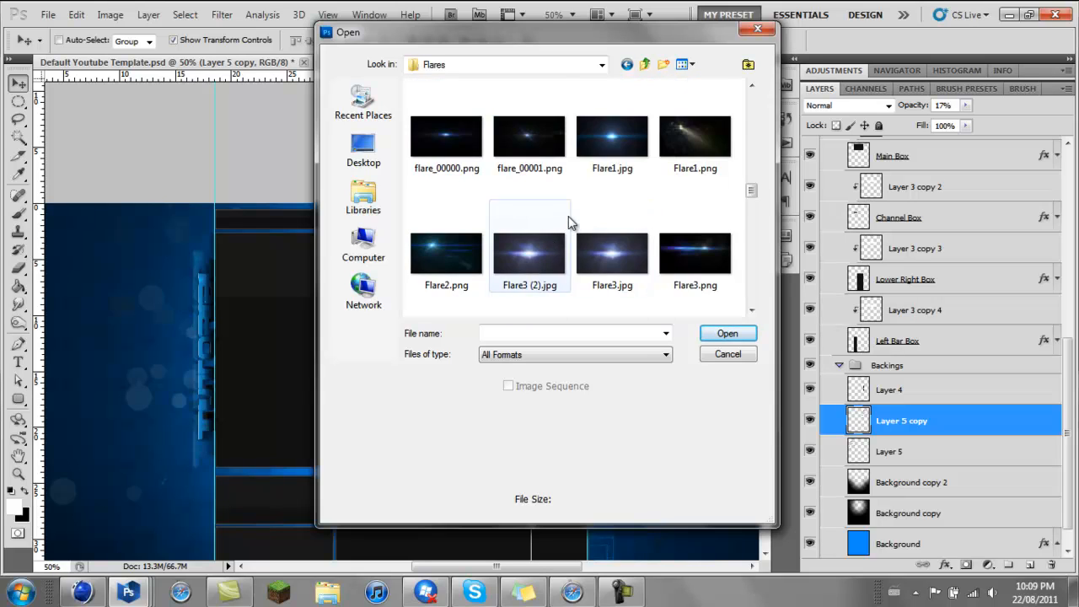
pyautogui.scroll(-10, 570, 222)
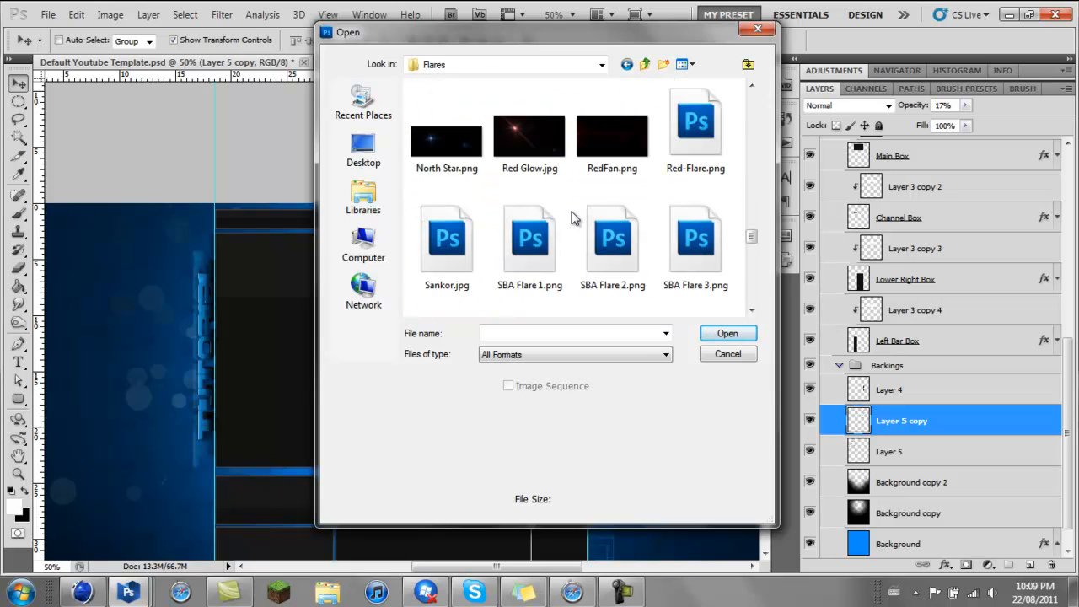
pyautogui.scroll(-6, 571, 216)
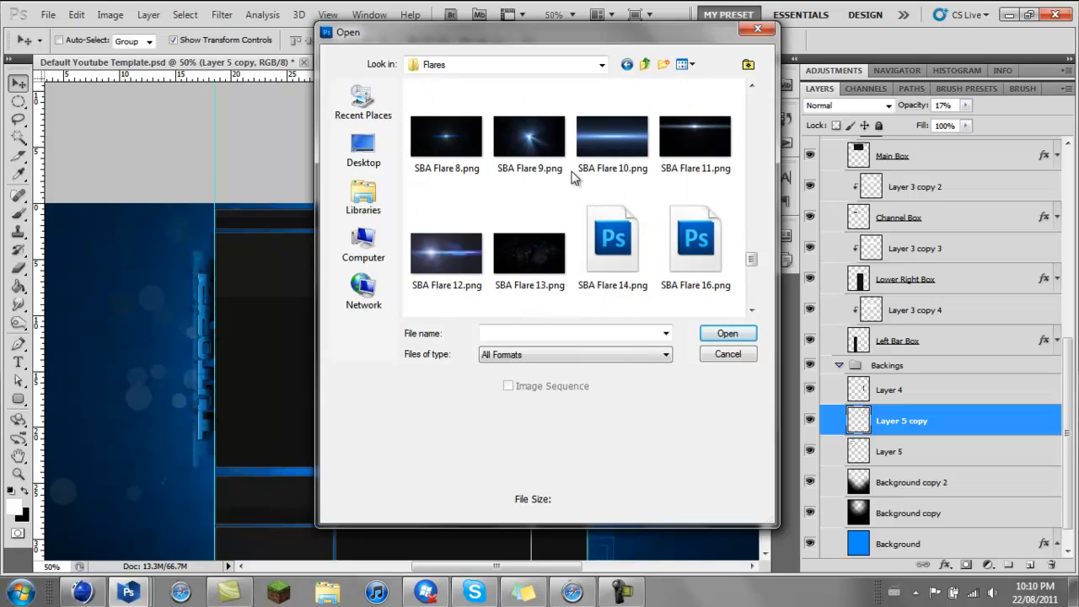
pyautogui.scroll(-3, 571, 177)
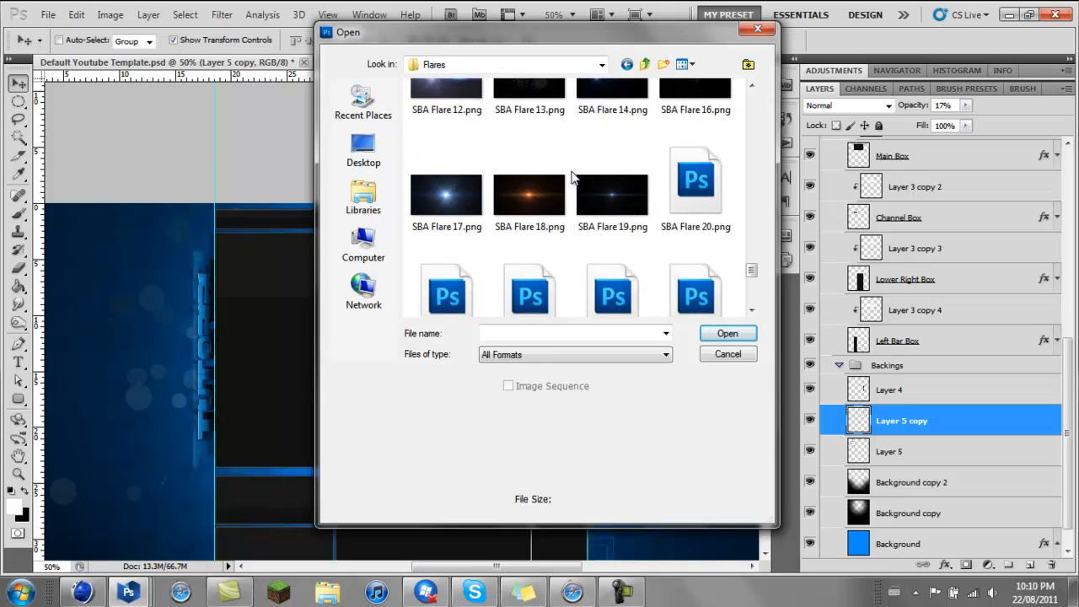
pyautogui.scroll(-3, 571, 177)
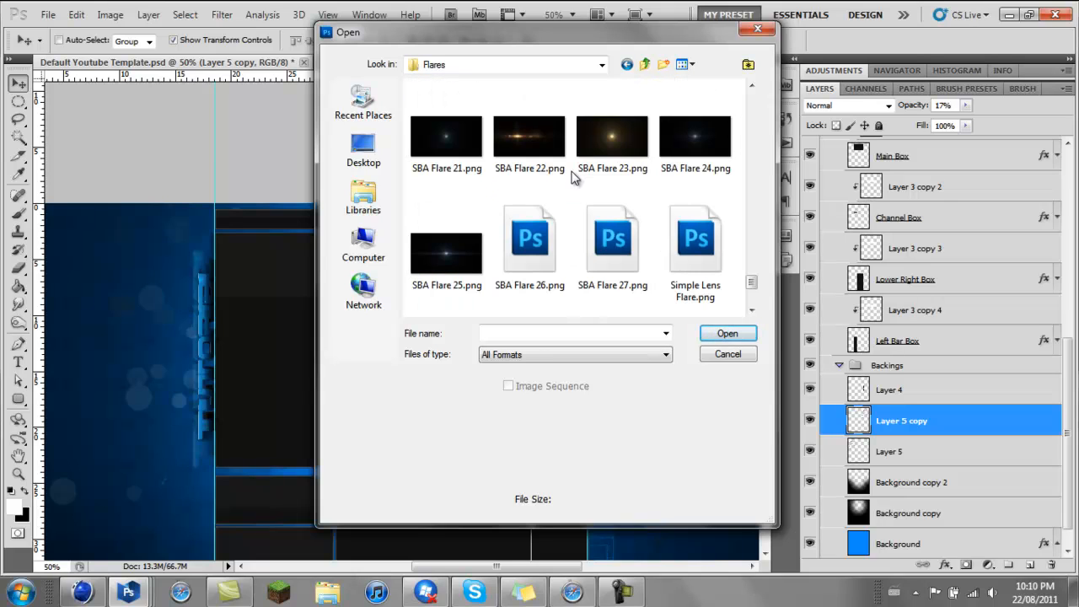
pyautogui.scroll(-2, 573, 177)
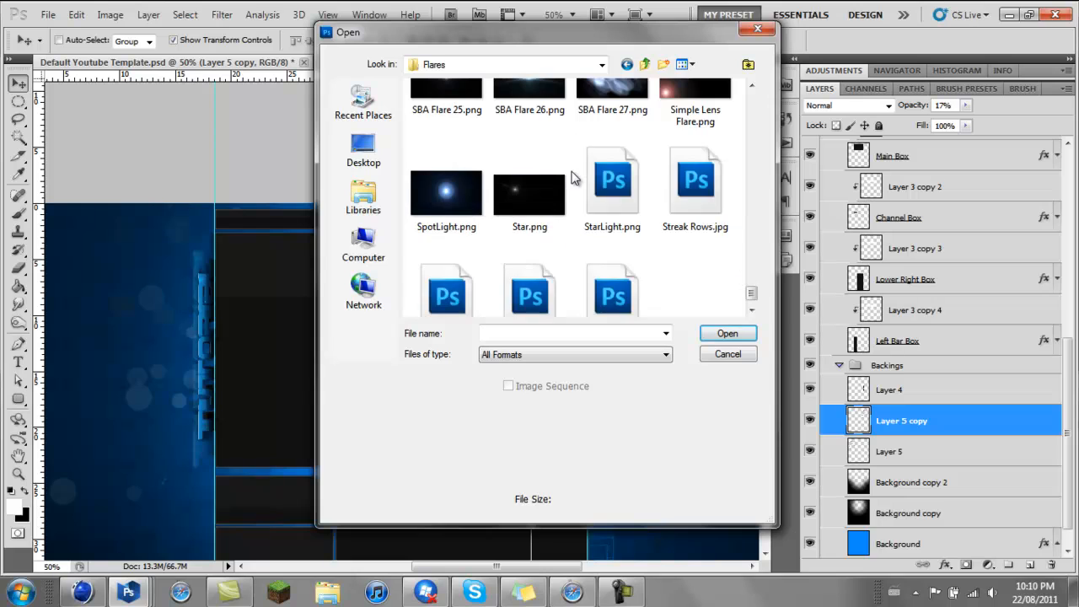
pyautogui.scroll(5, 573, 177)
pyautogui.scroll(10, 573, 177)
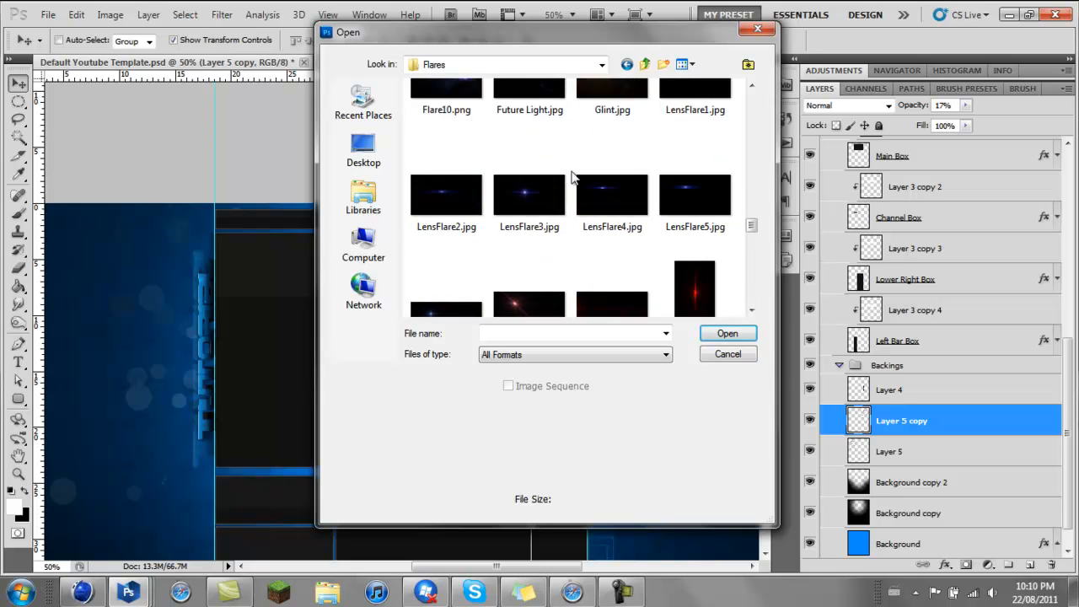
pyautogui.scroll(2, 572, 177)
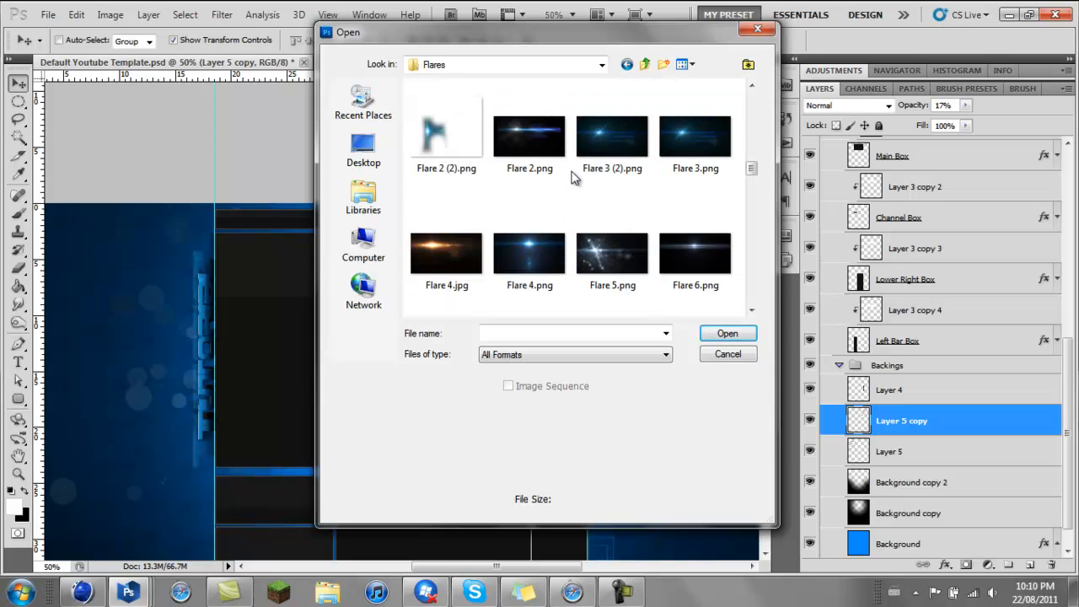
pyautogui.scroll(2, 573, 177)
pyautogui.scroll(2, 574, 177)
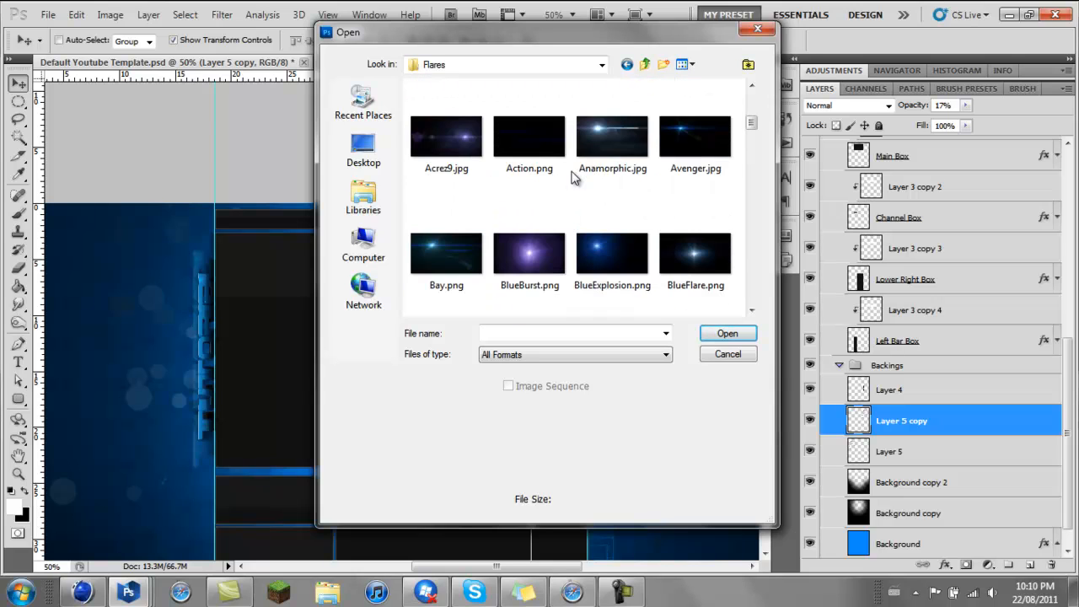
pyautogui.scroll(-2, 572, 177)
pyautogui.click(680, 184)
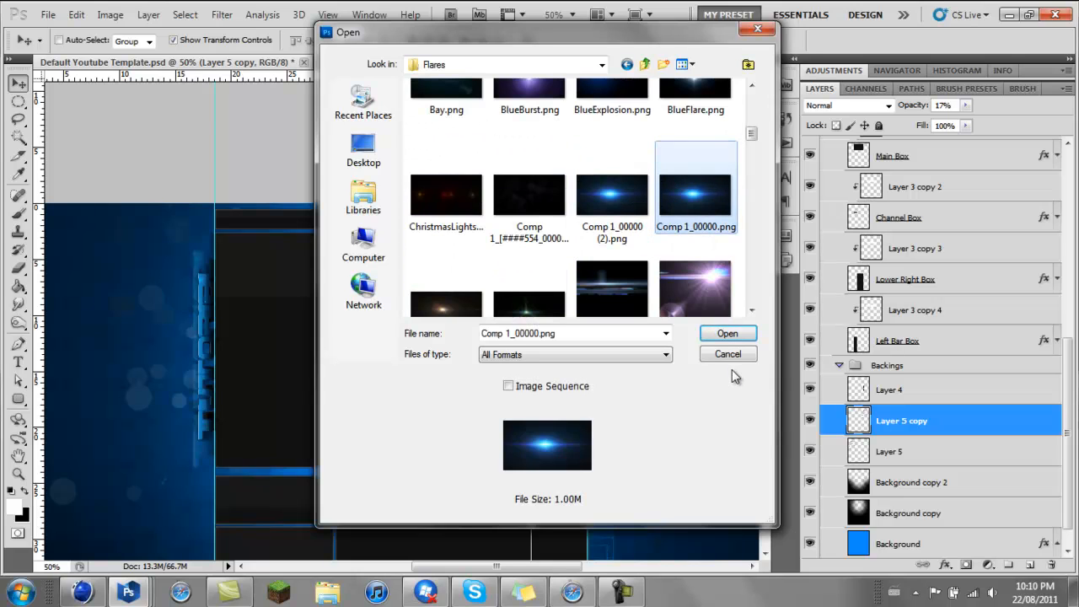
pyautogui.click(728, 333)
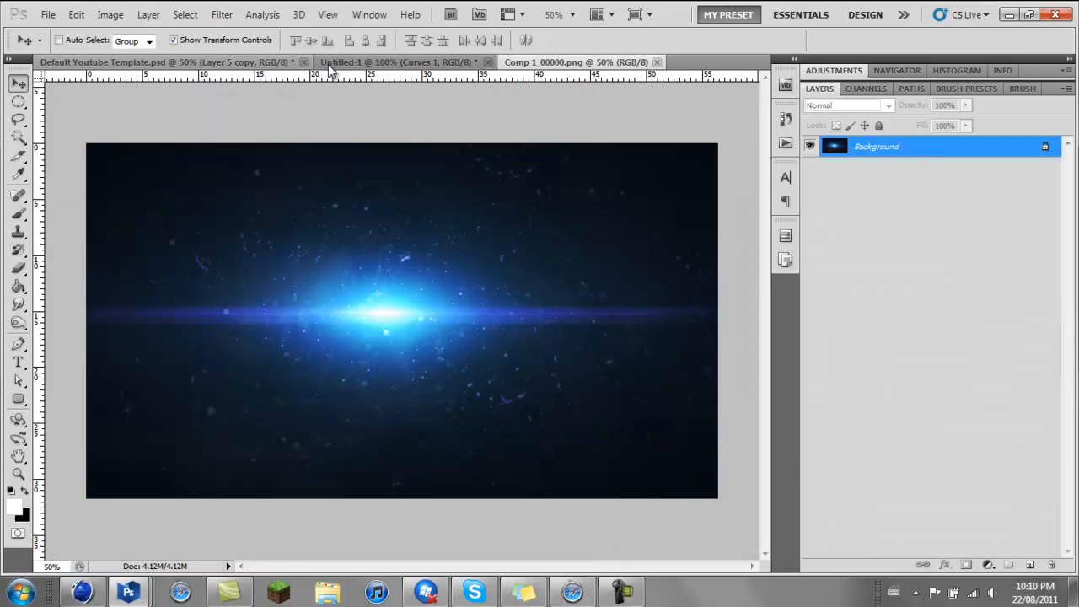
# Copy the blue flare image into the YouTube template just above Background copy 2 and close the flare file
pyautogui.hotkey('ctrl', 'Tab')
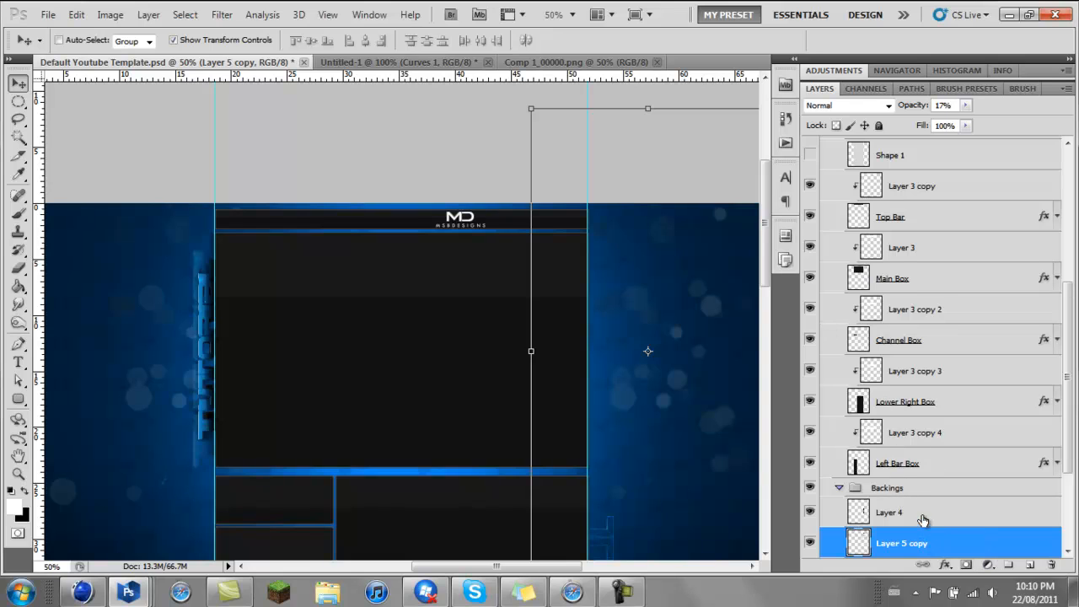
pyautogui.scroll(-4, 923, 520)
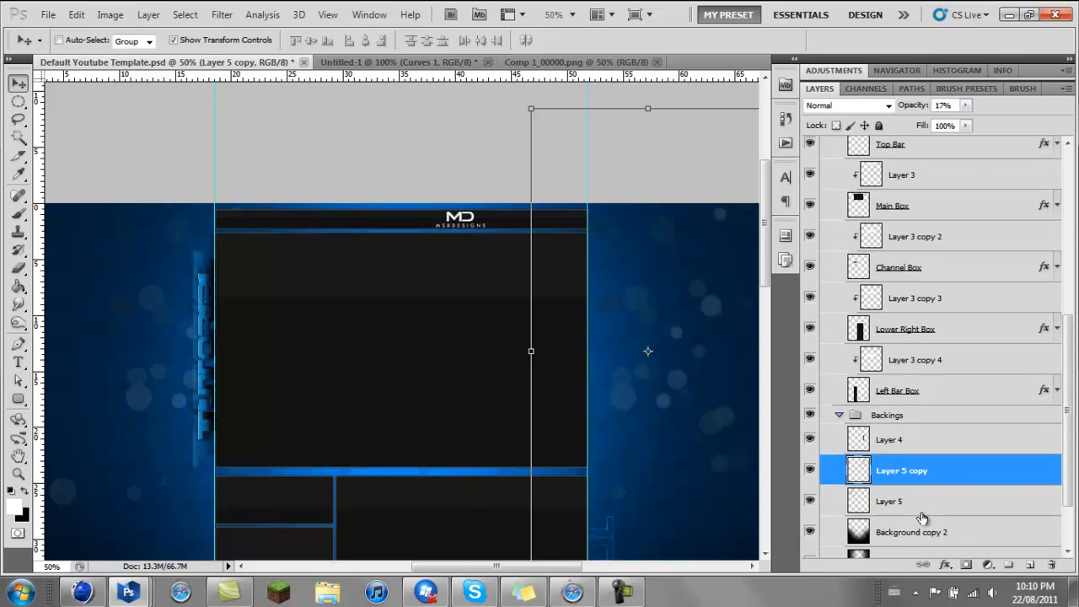
pyautogui.click(919, 531)
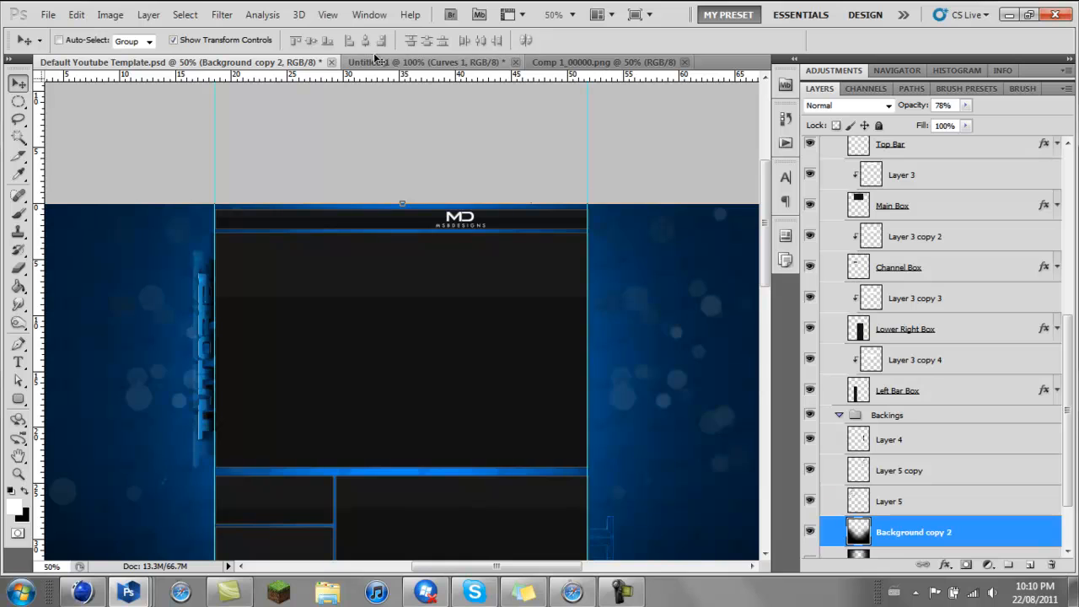
pyautogui.moveTo(629, 66); pyautogui.dragTo(701, 203)
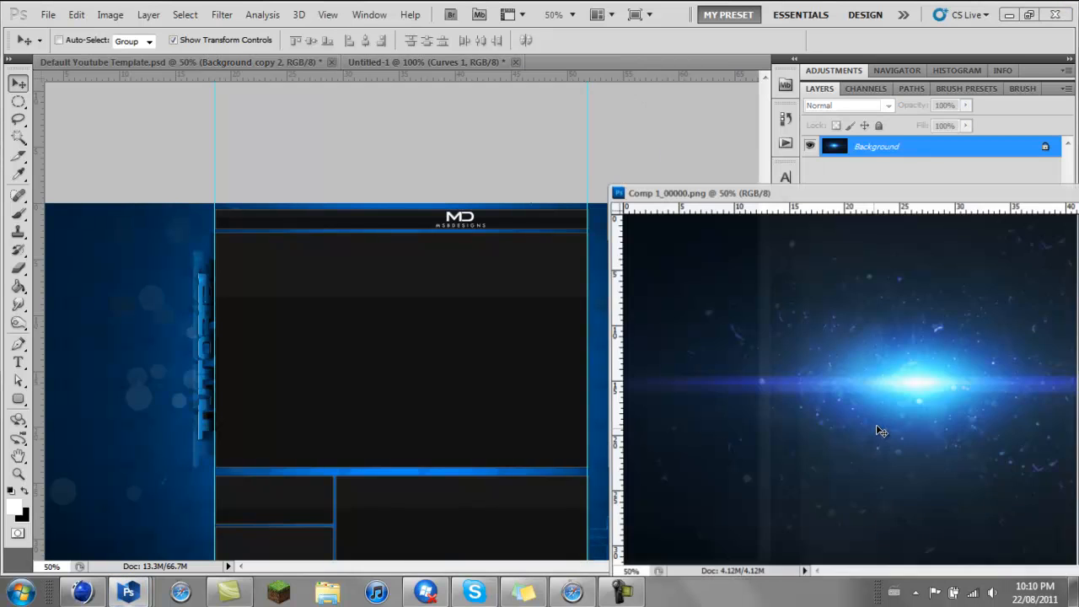
pyautogui.moveTo(877, 421); pyautogui.dragTo(506, 421)
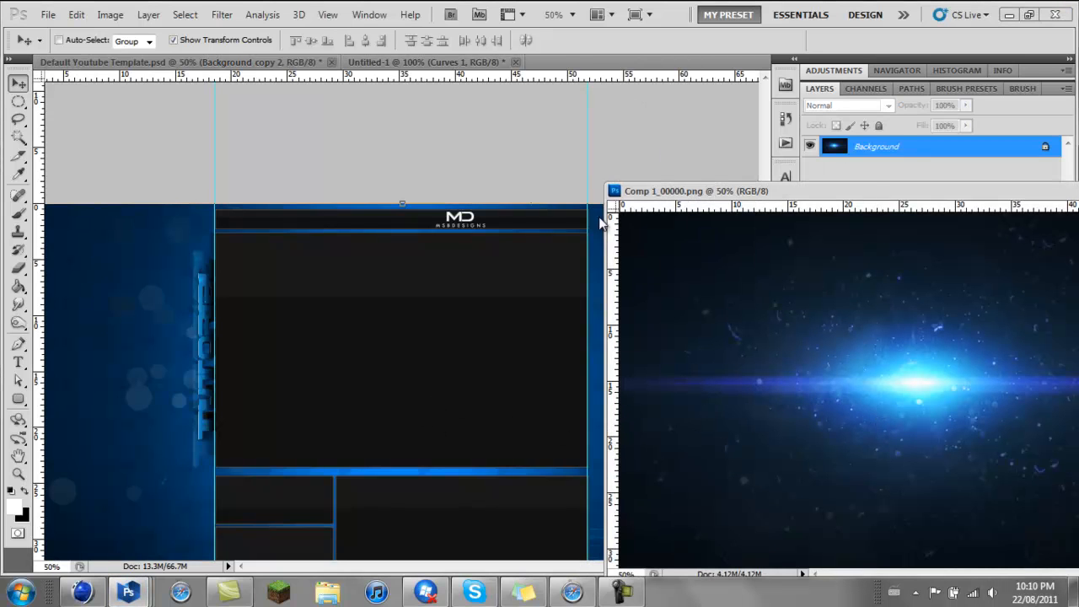
pyautogui.moveTo(999, 192); pyautogui.dragTo(817, 232)
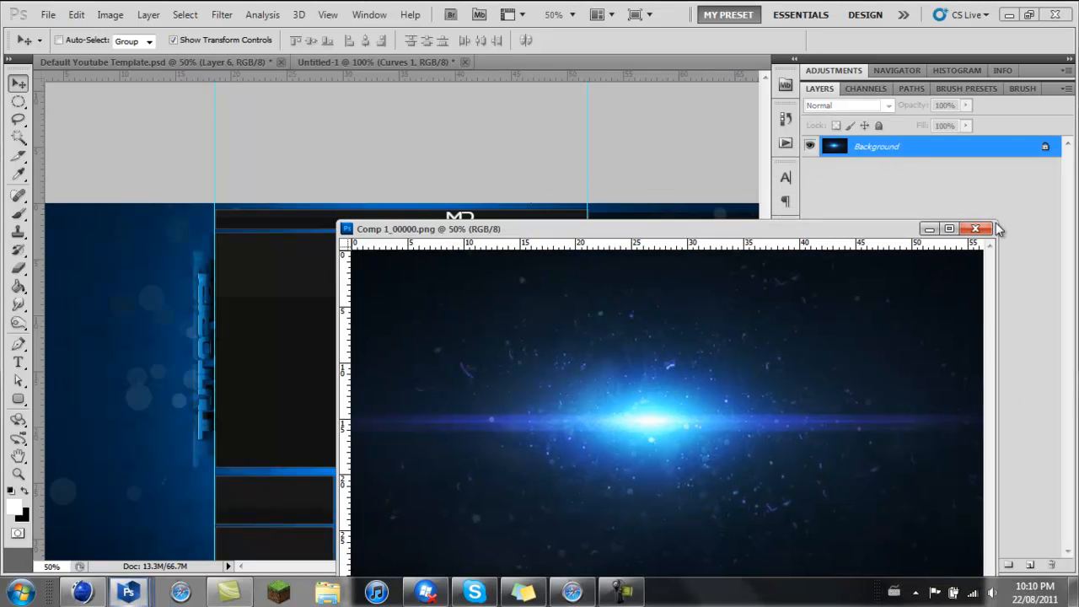
pyautogui.click(975, 230)
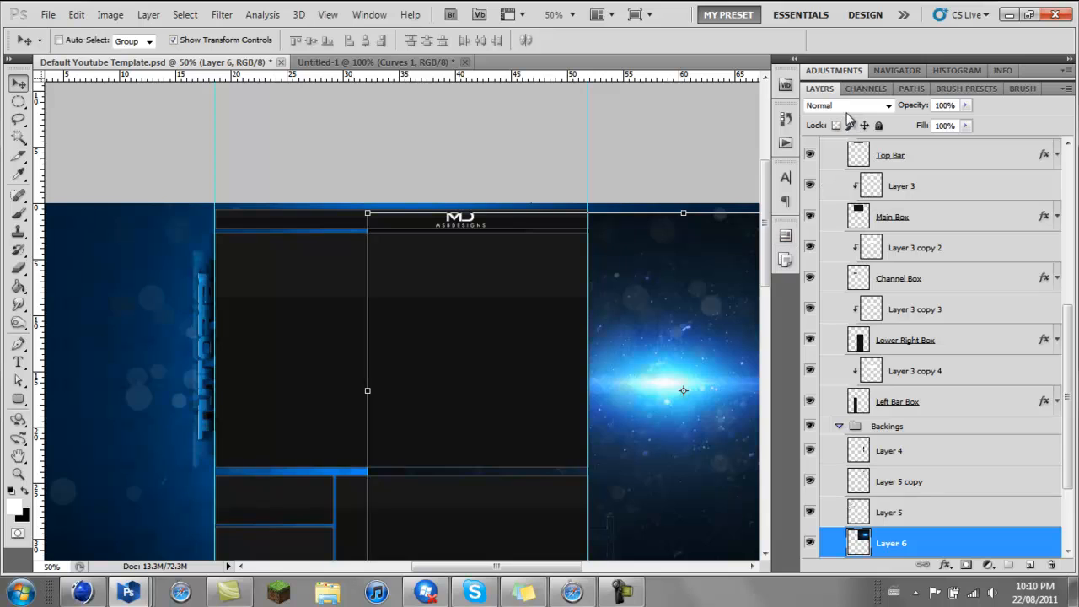
# Set the flare layer to Screen and place it, rotated 90° counter-clockwise, behind the title text on the left side of the background
pyautogui.click(845, 106)
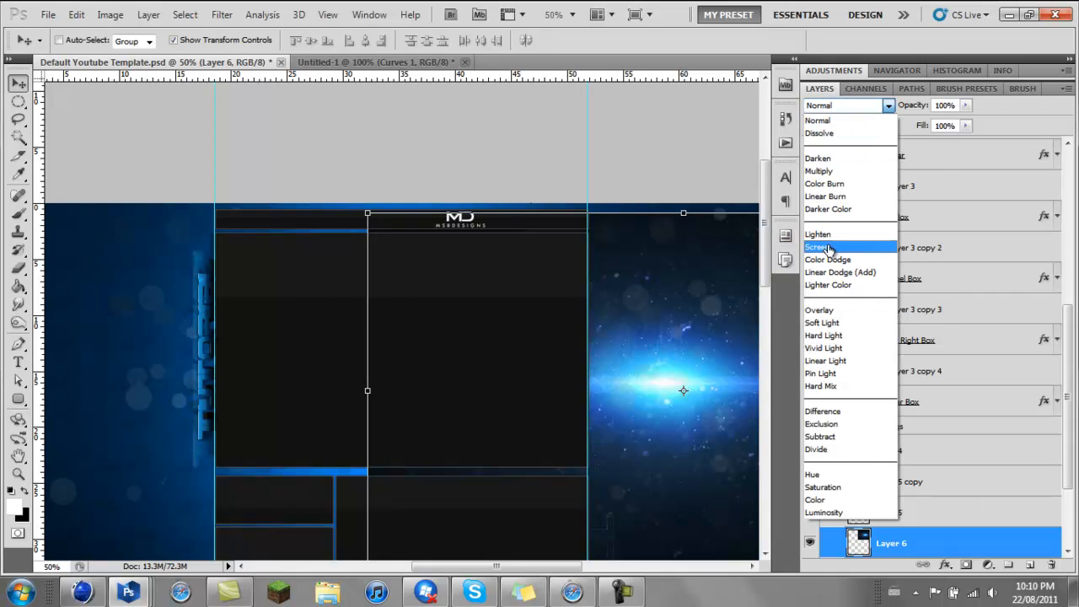
pyautogui.click(817, 247)
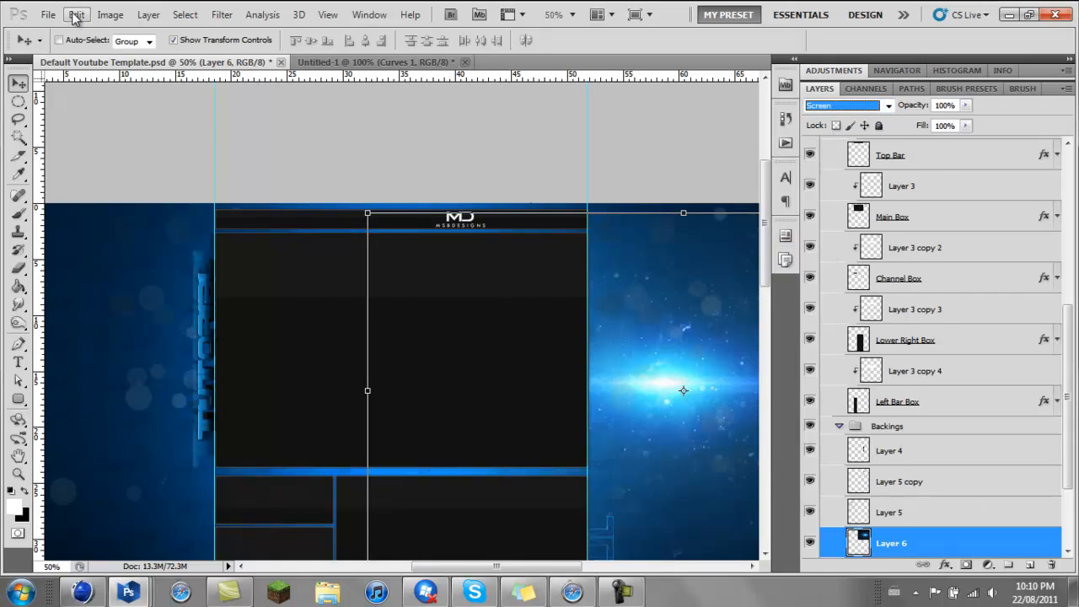
pyautogui.click(75, 17)
pyautogui.moveTo(165, 321)
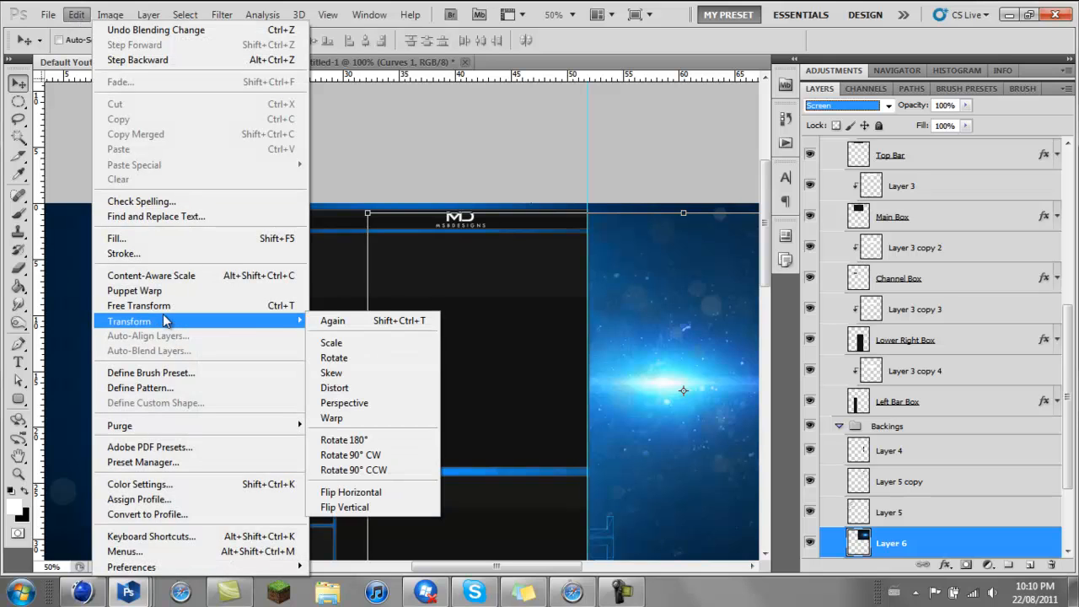
pyautogui.click(340, 469)
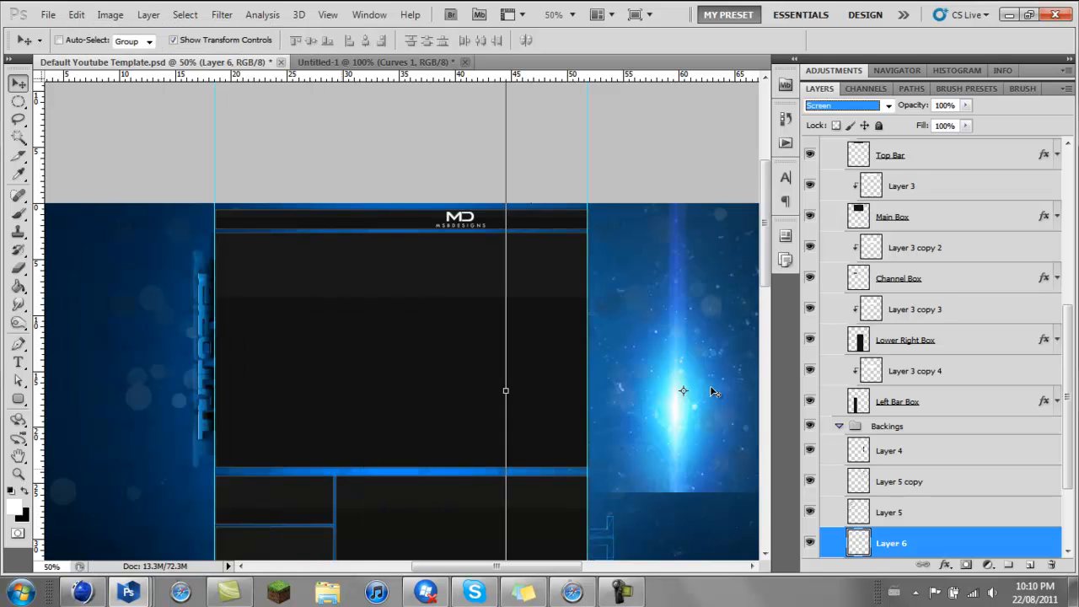
pyautogui.moveTo(305, 314); pyautogui.dragTo(192, 252)
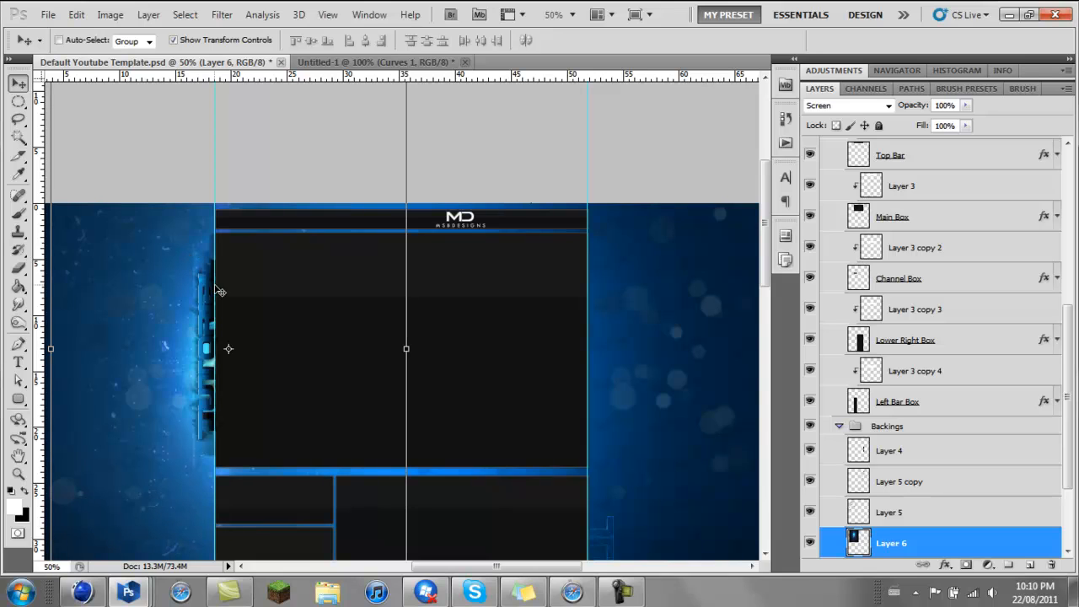
# Erase the hard left and bottom edges of the flare on Layer 6 with a soft 432 px eraser so it fades into the background
pyautogui.moveTo(573, 571); pyautogui.dragTo(533, 570)
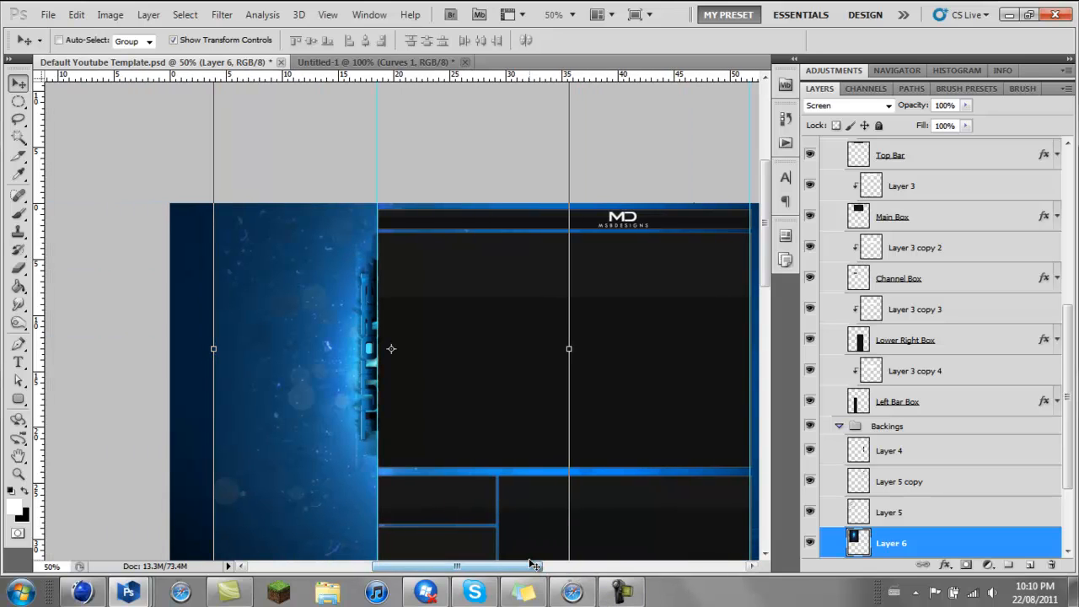
pyautogui.press('b')
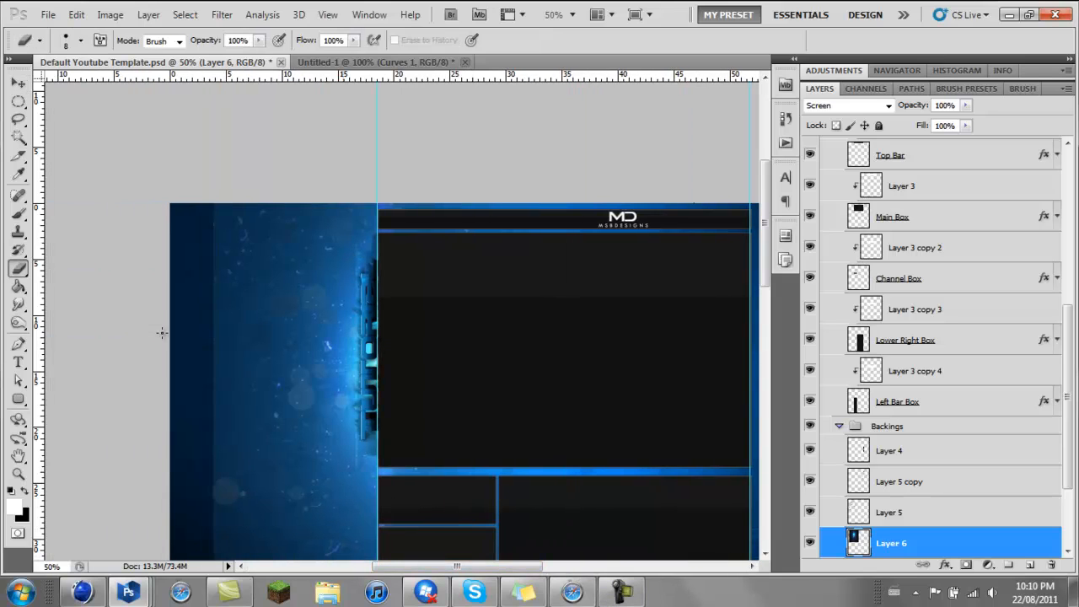
pyautogui.click(80, 42)
pyautogui.click(162, 151)
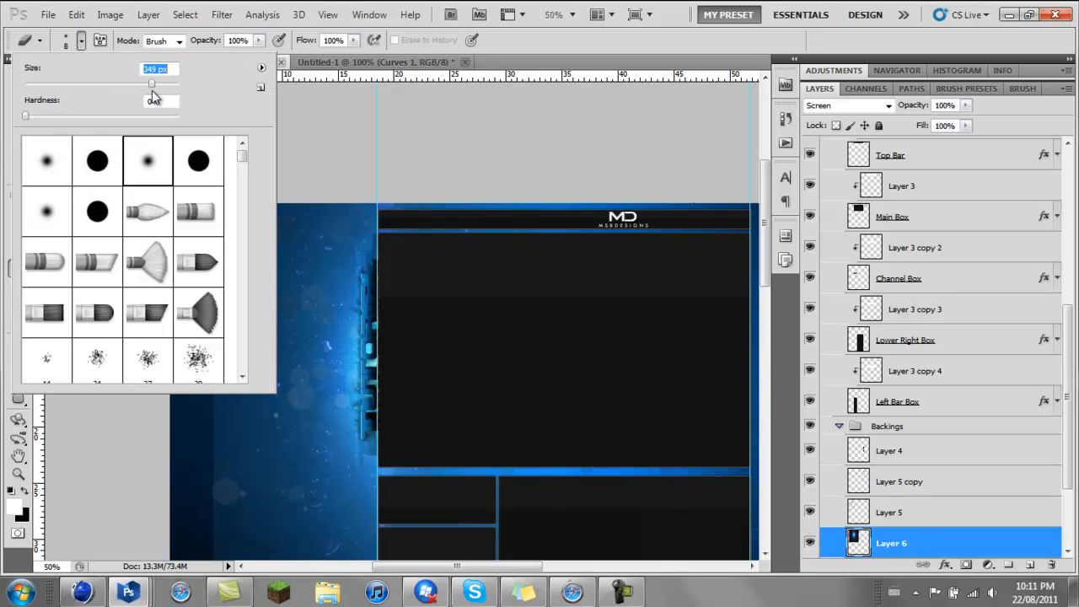
pyautogui.moveTo(152, 97); pyautogui.dragTo(159, 97)
pyautogui.click(971, 546)
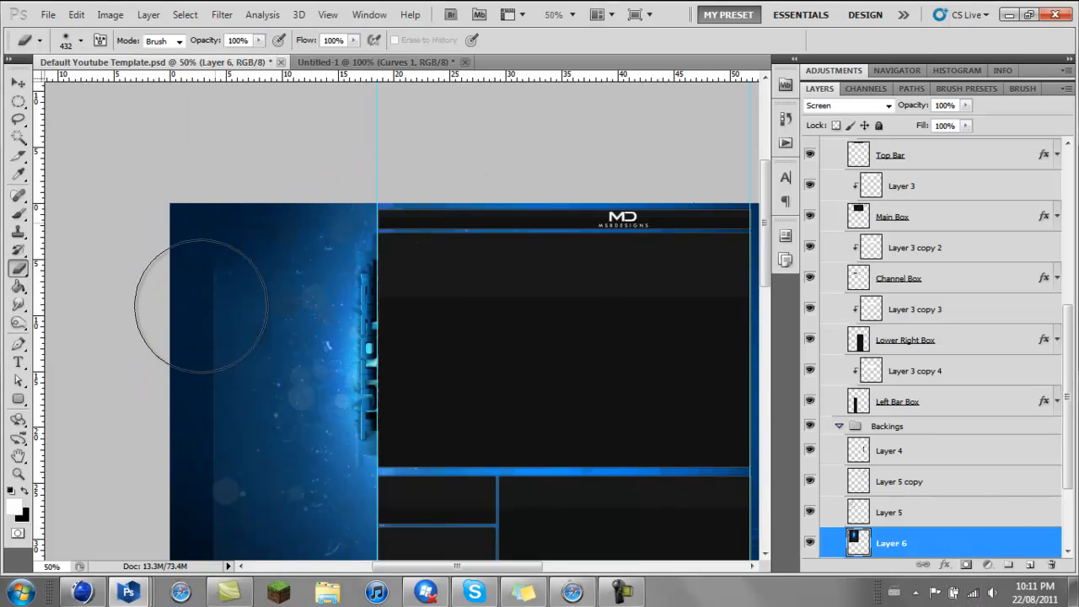
pyautogui.moveTo(201, 306)
pyautogui.mouseDown()
pyautogui.moveTo(170, 459)
pyautogui.moveTo(184, 530)
pyautogui.mouseUp()
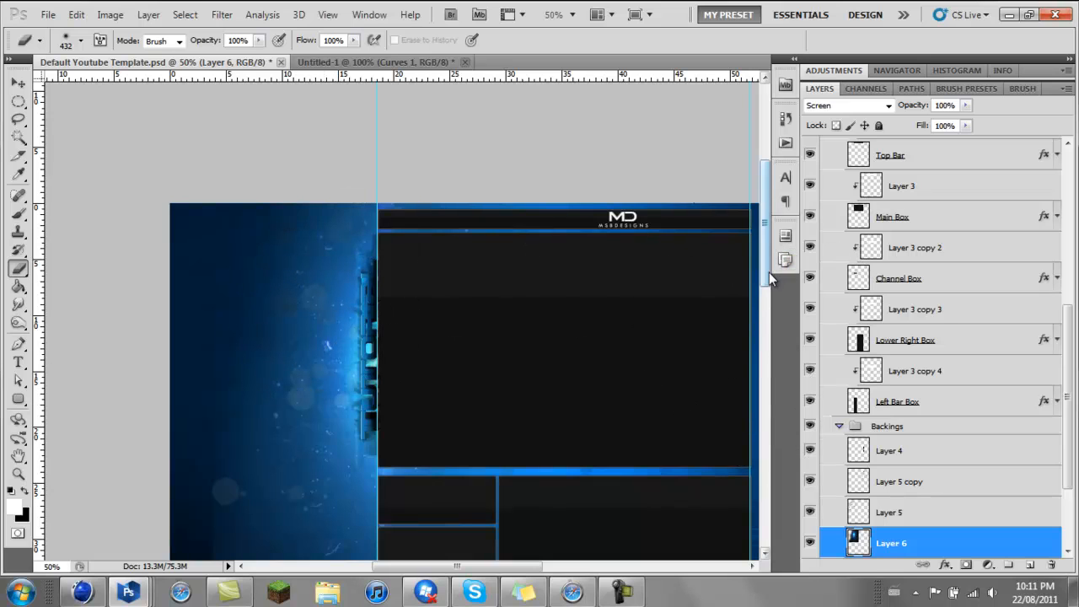
pyautogui.moveTo(769, 272); pyautogui.dragTo(734, 328)
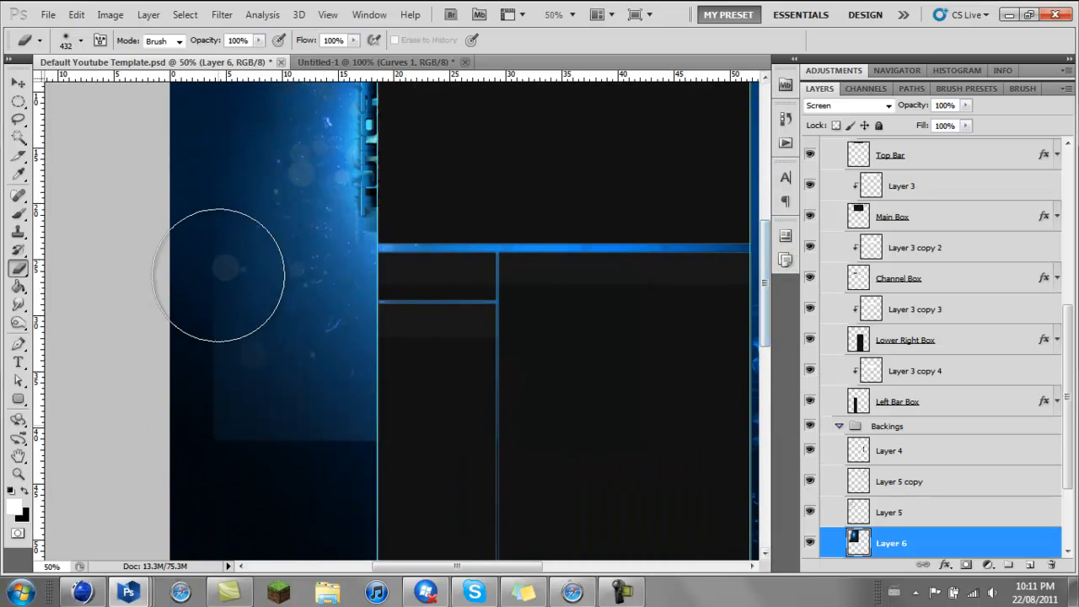
pyautogui.moveTo(218, 275)
pyautogui.mouseDown()
pyautogui.moveTo(211, 244)
pyautogui.moveTo(304, 429)
pyautogui.moveTo(277, 421)
pyautogui.moveTo(208, 323)
pyautogui.moveTo(424, 360)
pyautogui.moveTo(612, 372)
pyautogui.mouseUp()
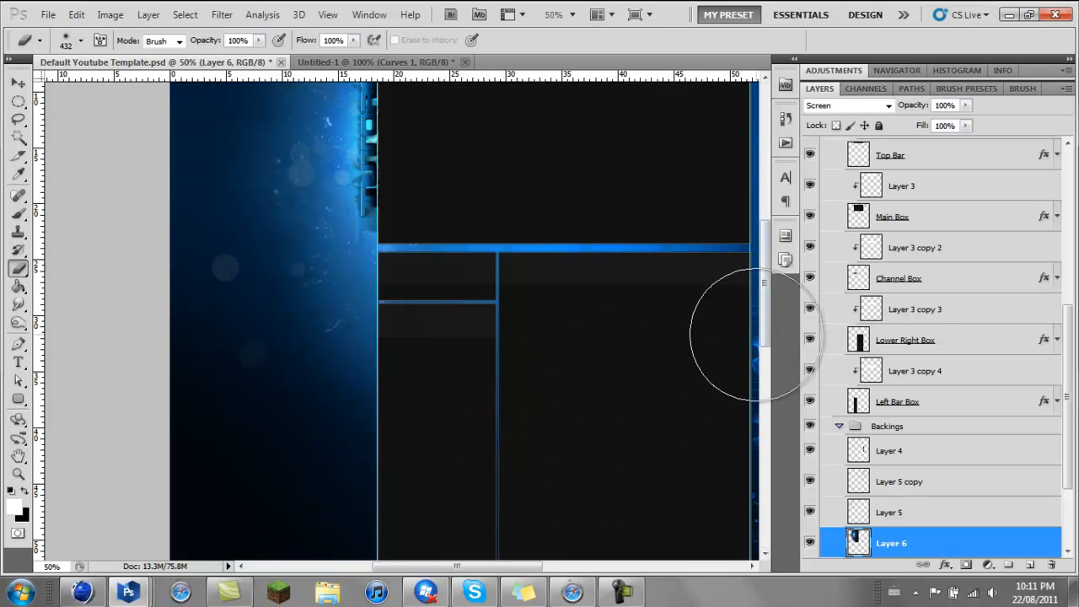
# Duplicate the flare layer, flip the copy horizontally, and move it straight across to the right side of the content boxes
pyautogui.moveTo(764, 318); pyautogui.dragTo(769, 265)
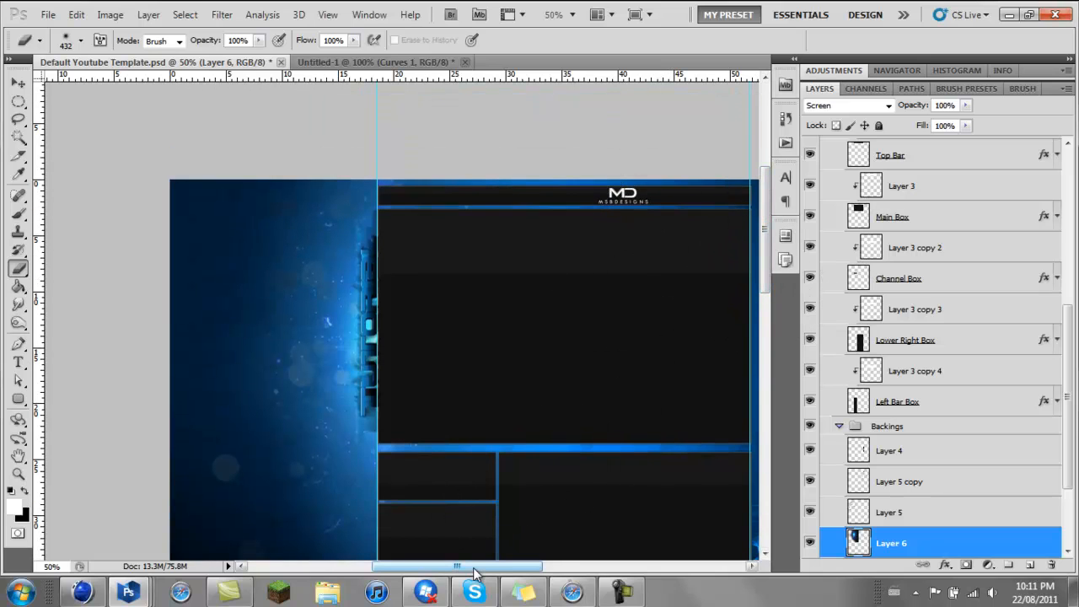
pyautogui.moveTo(473, 573); pyautogui.dragTo(516, 573)
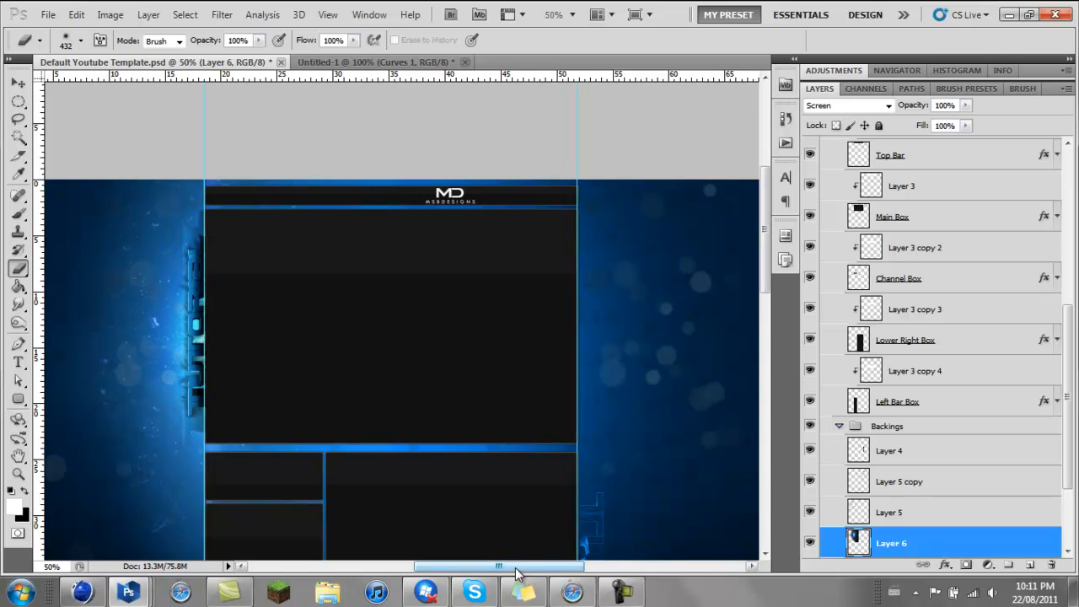
pyautogui.hotkey('ctrl', 'j')
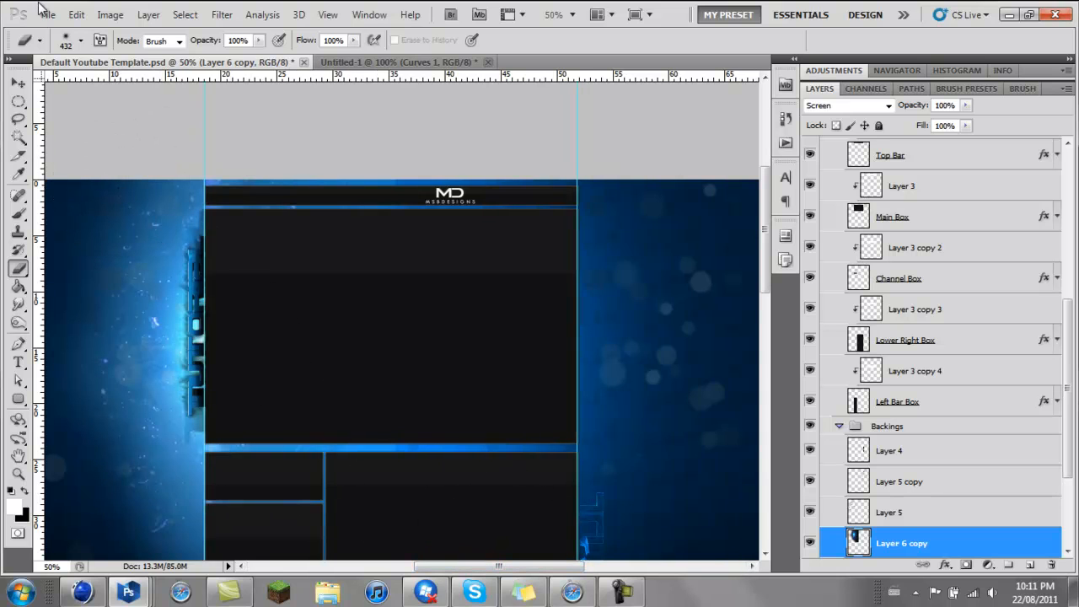
pyautogui.click(74, 17)
pyautogui.moveTo(181, 324)
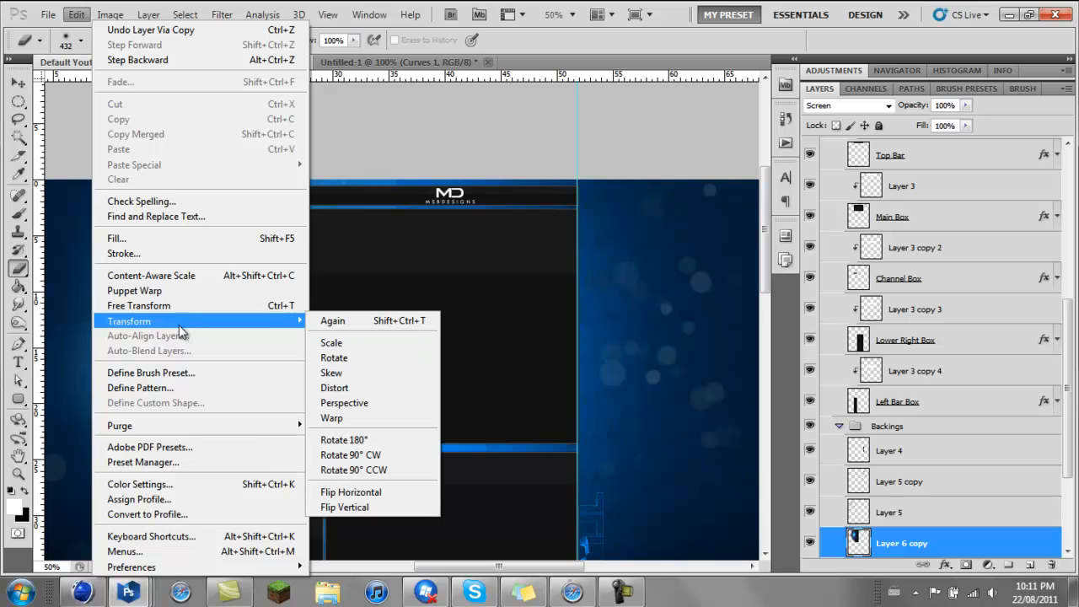
pyautogui.click(367, 493)
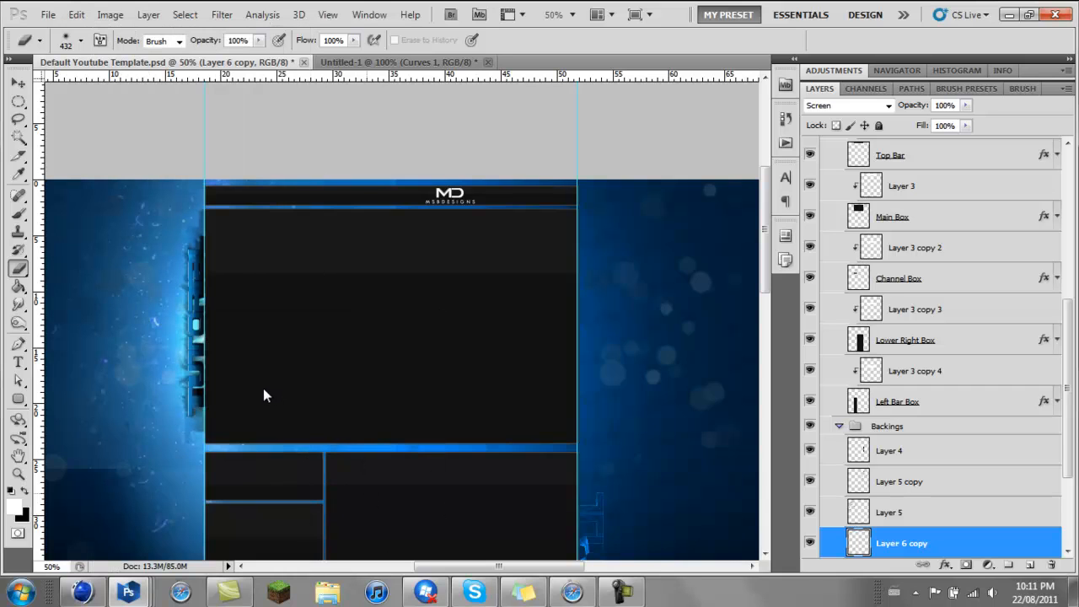
pyautogui.press('v')
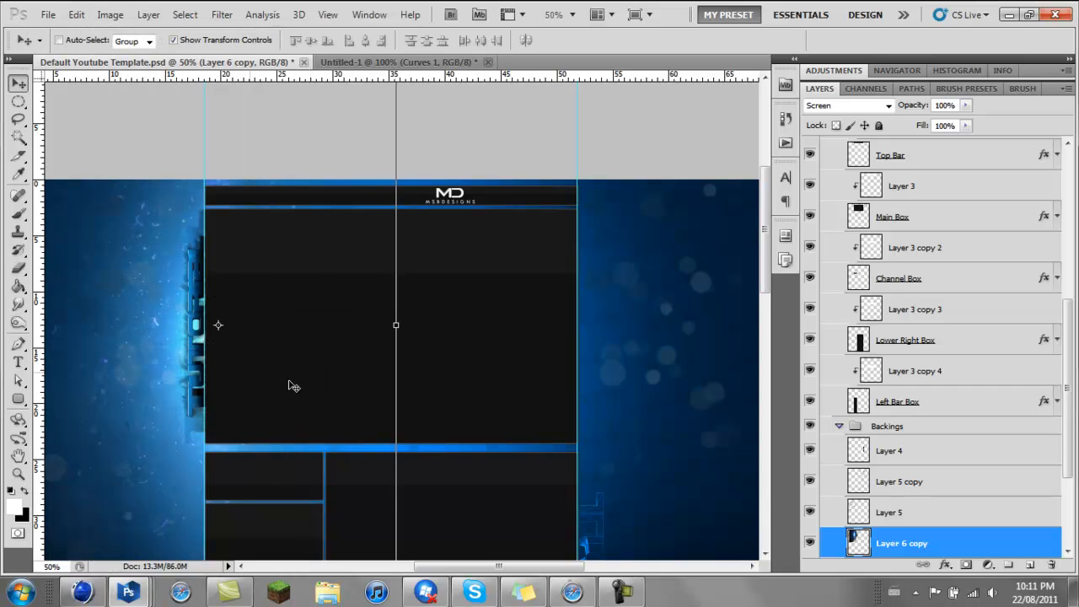
pyautogui.moveTo(295, 385); pyautogui.dragTo(563, 385)
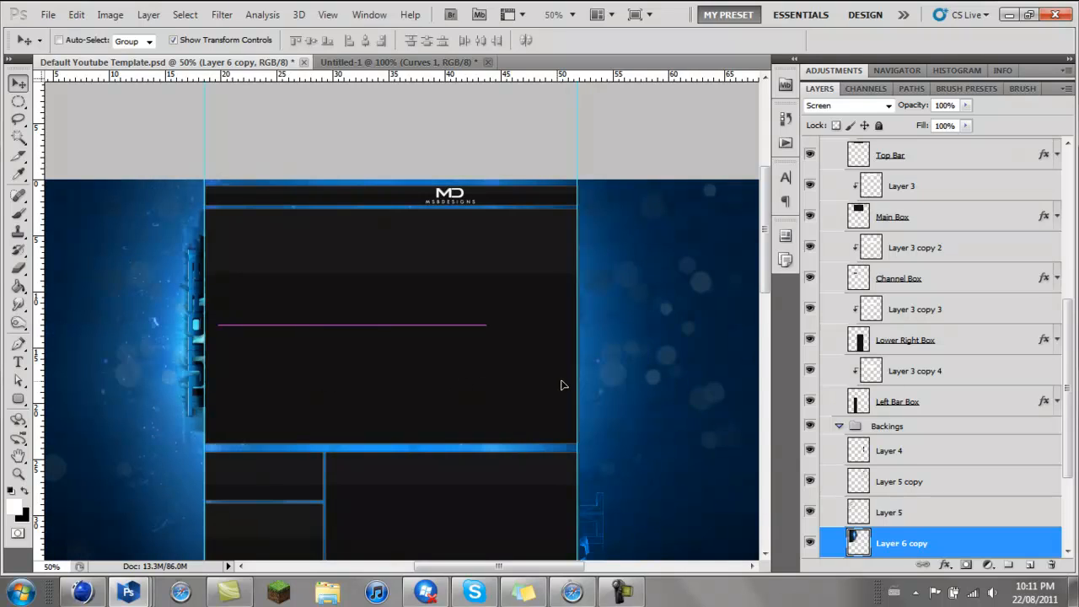
pyautogui.moveTo(645, 386); pyautogui.dragTo(618, 384)
# Select the original flare layer, Layer 6, with the Eraser active, and show the whole template at 25% with the guides hidden
pyautogui.press('b')
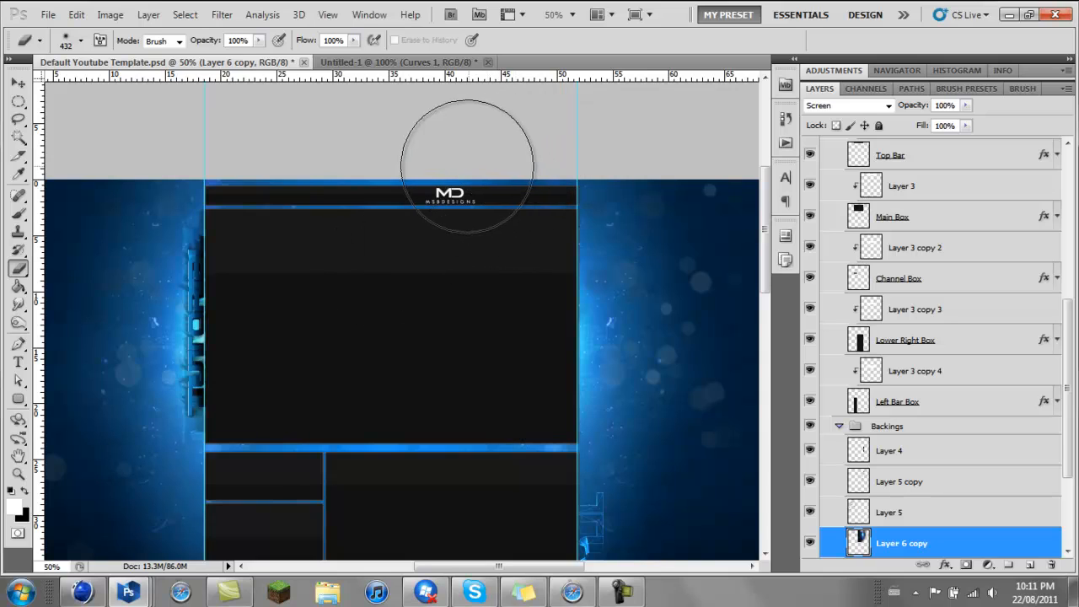
pyautogui.scroll(-1, 923, 522)
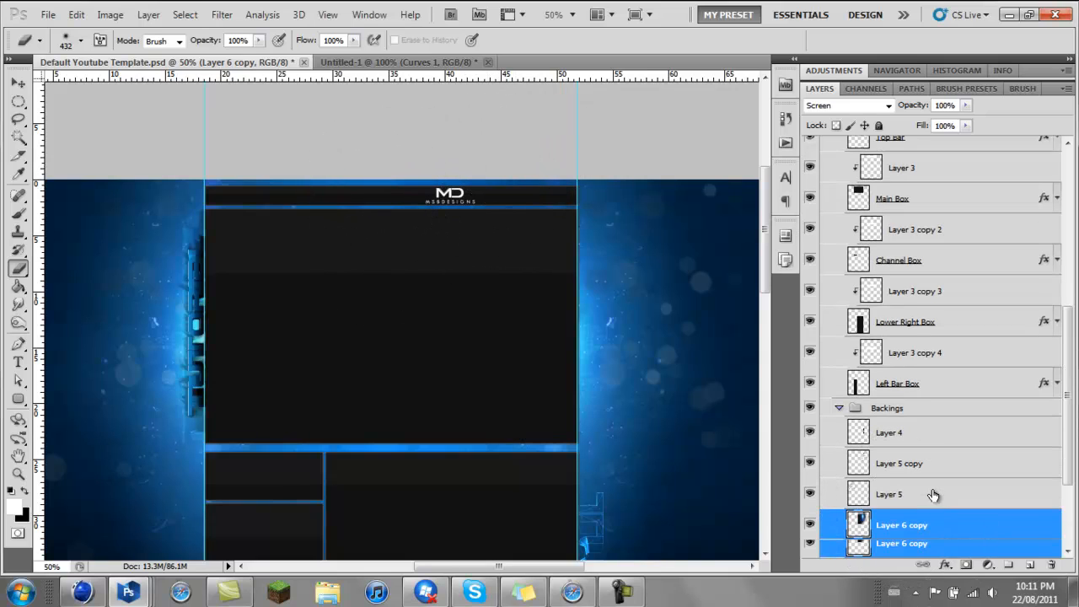
pyautogui.click(922, 526)
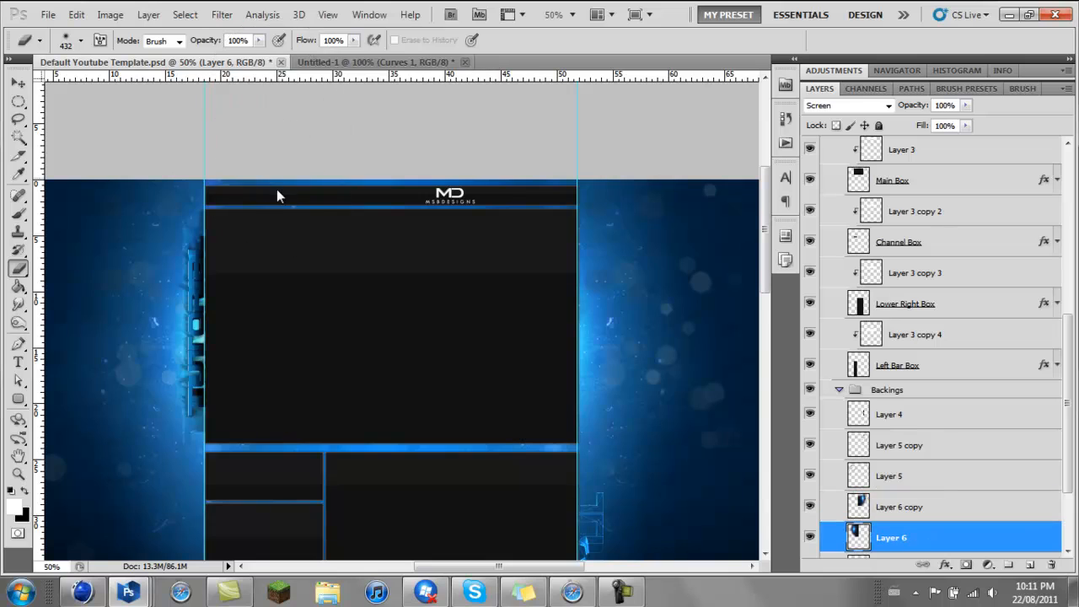
pyautogui.click(574, 15)
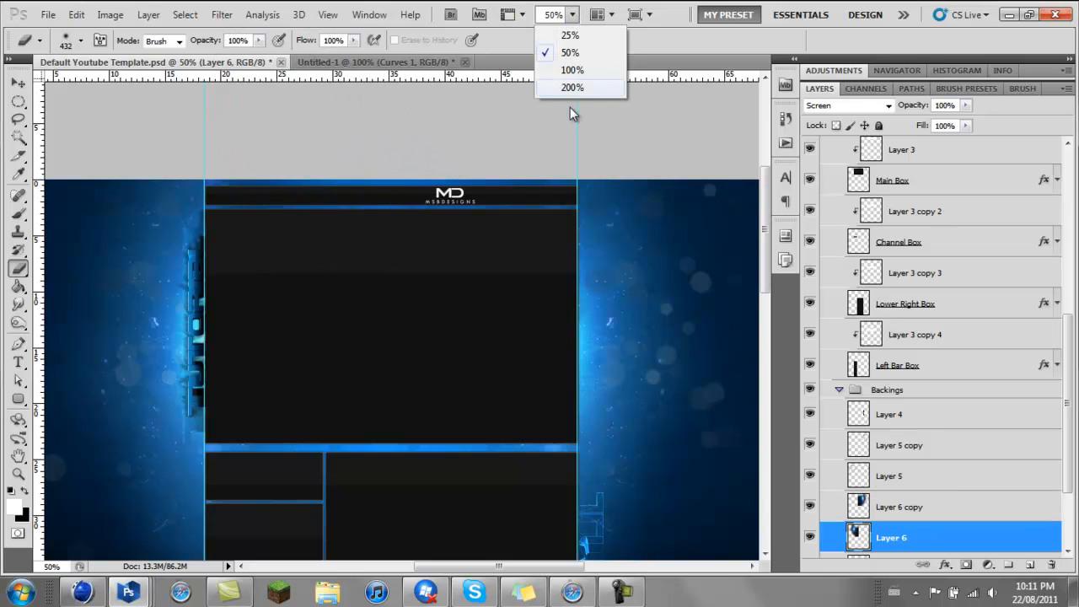
pyautogui.click(576, 36)
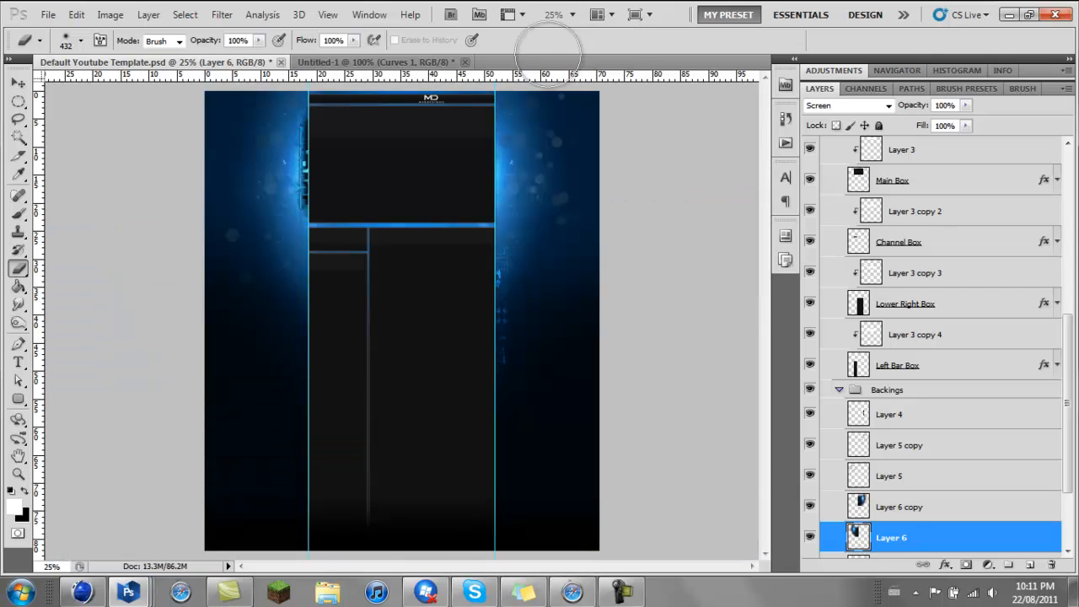
pyautogui.hotkey('ctrl', ';')
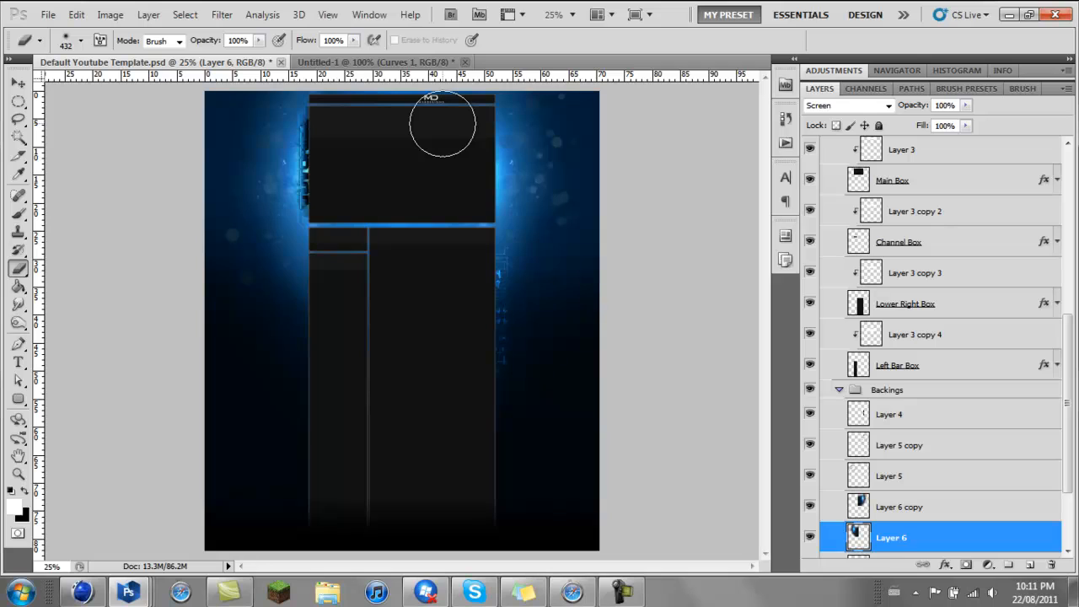